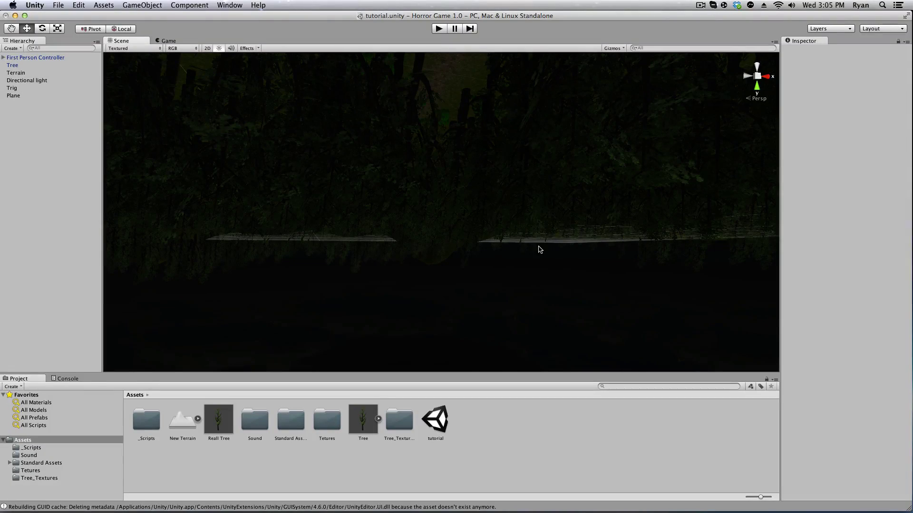
Play-test the game by walking the player along the forest path to the open clearing, and end the test
{"action": "left_click_drag", "start_coordinate": [539, 255], "coordinate": [428, 202], "text": "alt"}
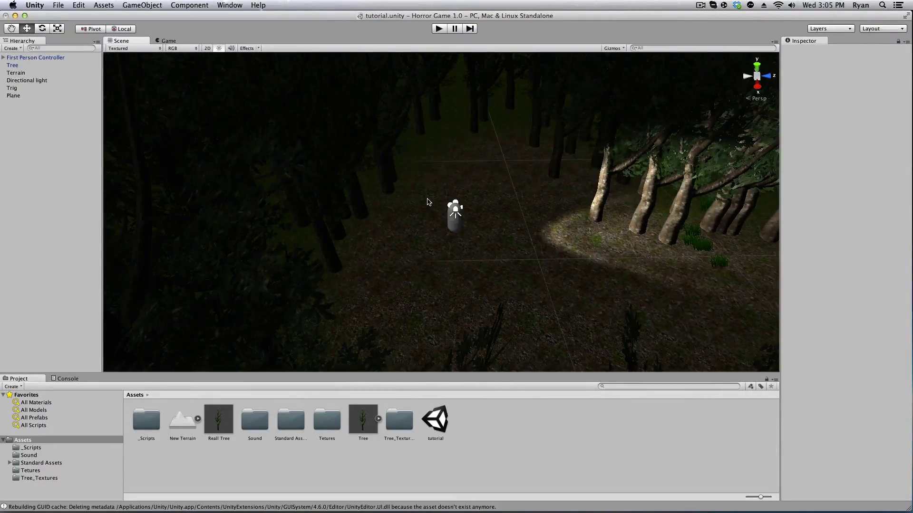
{"action": "left_click_drag", "start_coordinate": [431, 202], "coordinate": [399, 204], "text": "alt"}
{"action": "left_click", "coordinate": [437, 30]}
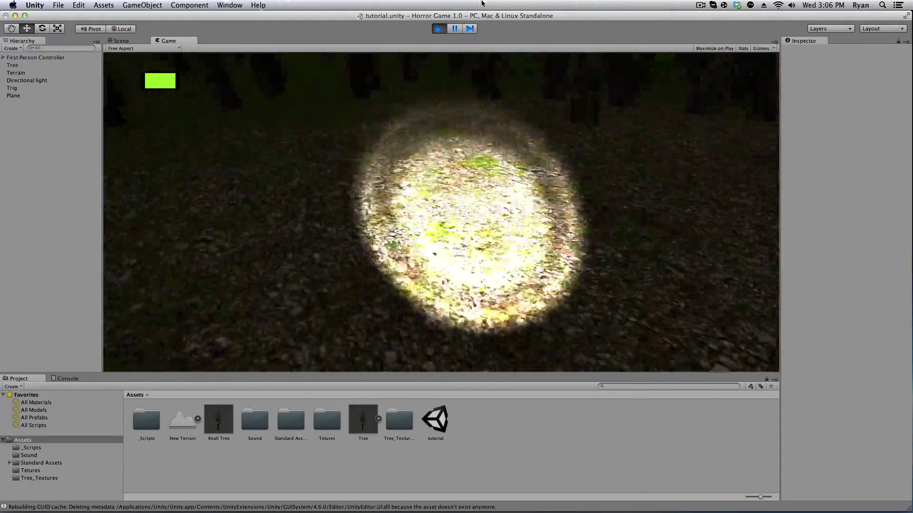
{"action": "key", "text": "w"}
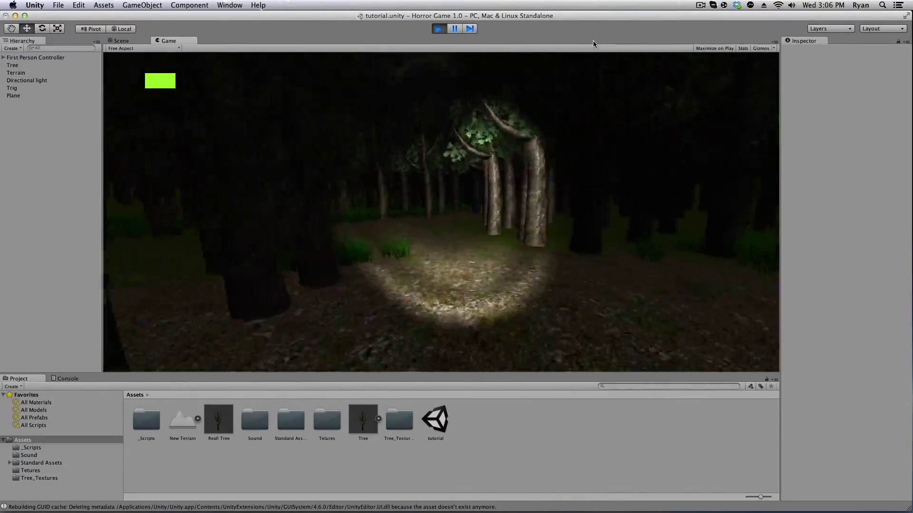
{"action": "key", "text": "w"}
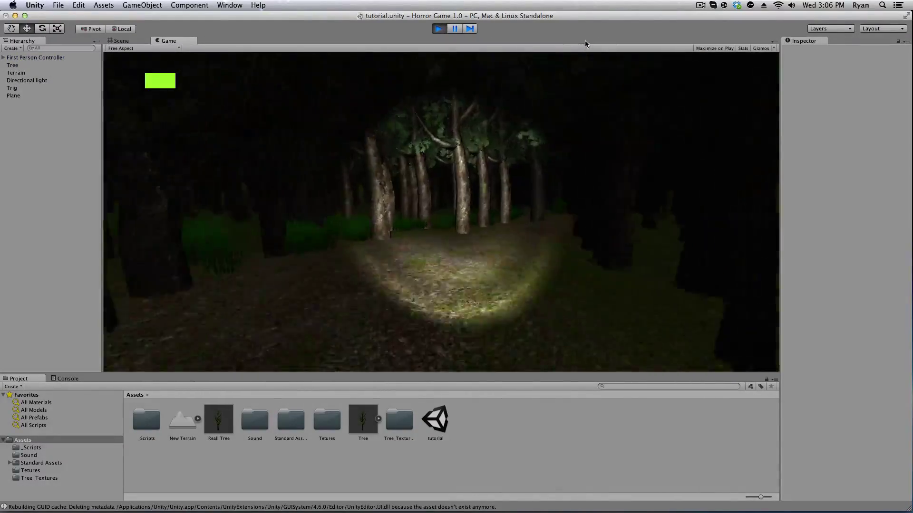
{"action": "key", "text": "w"}
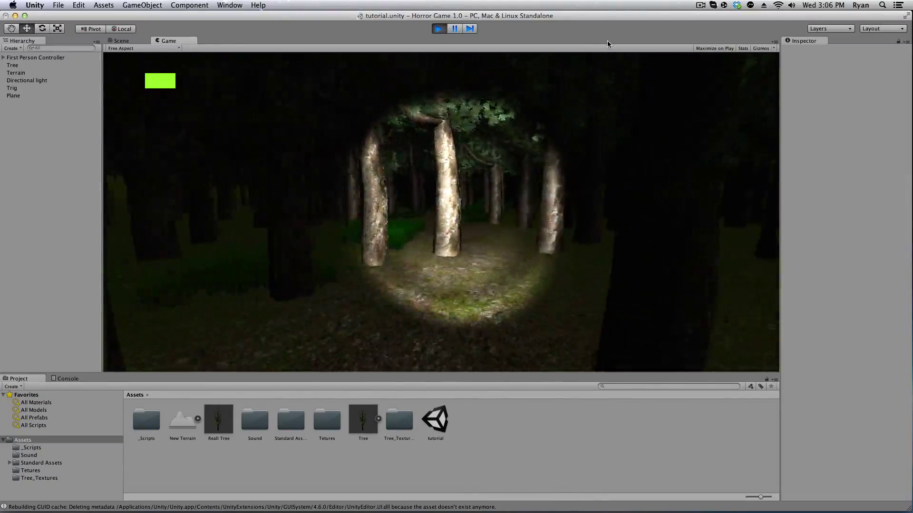
{"action": "key", "text": "w"}
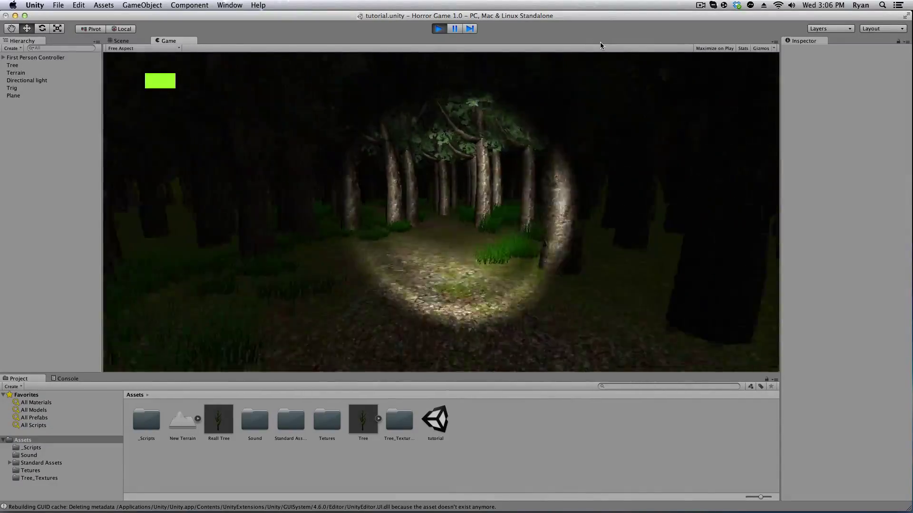
{"action": "key", "text": "w"}
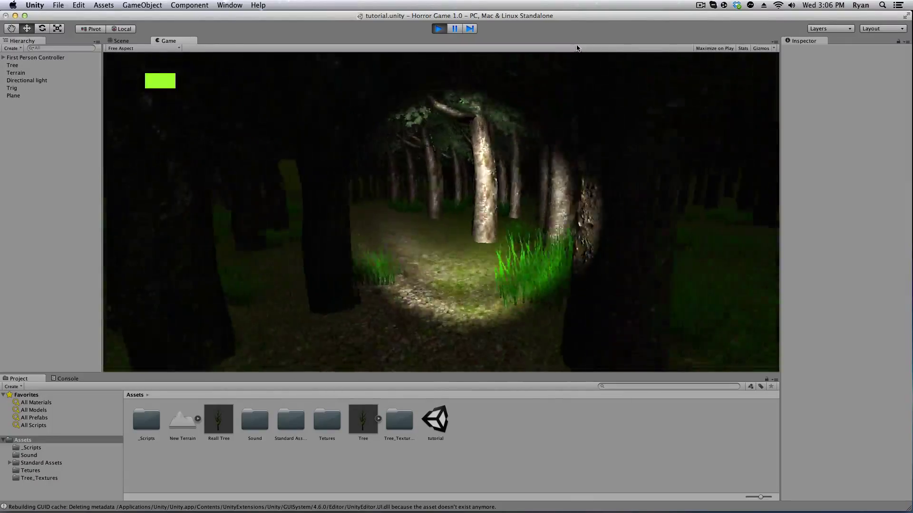
{"action": "key", "text": "w"}
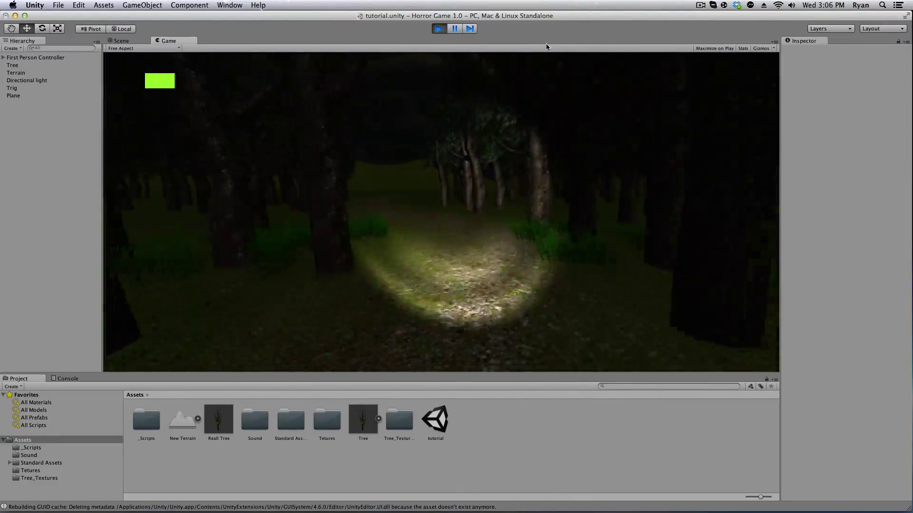
{"action": "key", "text": "w"}
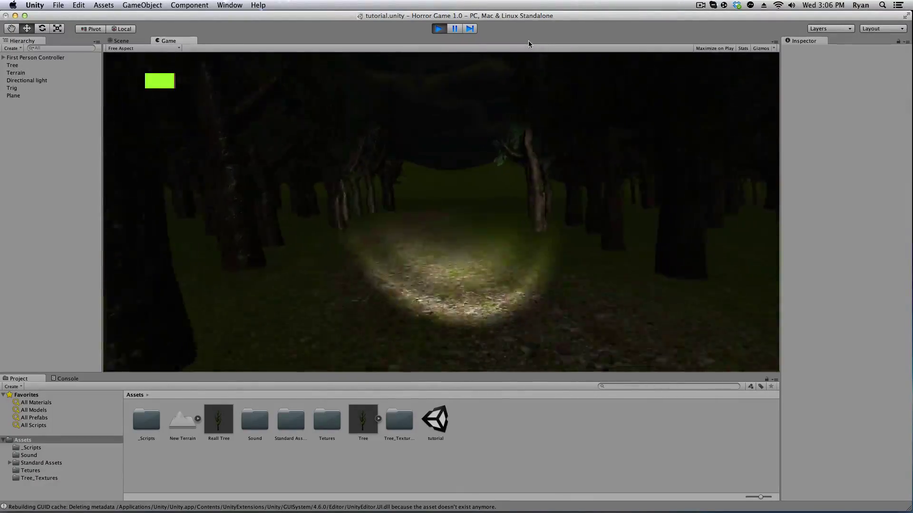
{"action": "key", "text": "w"}
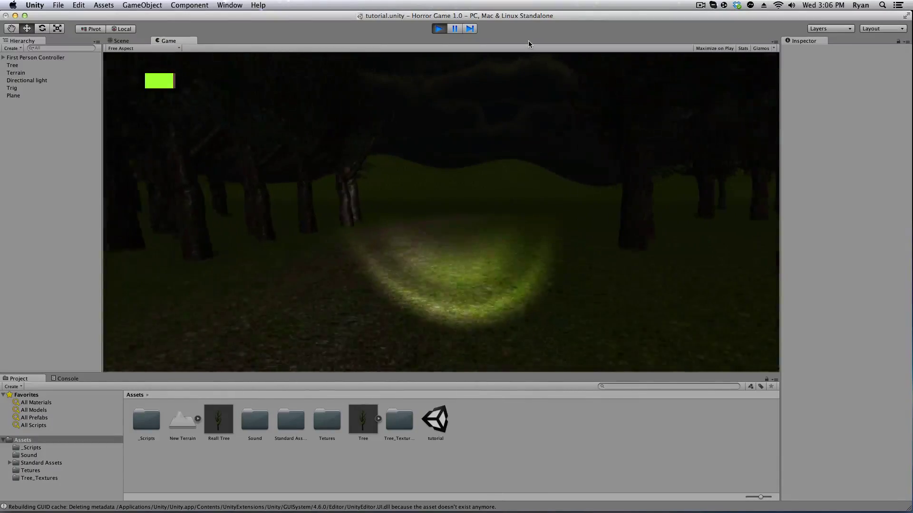
{"action": "key", "text": "w"}
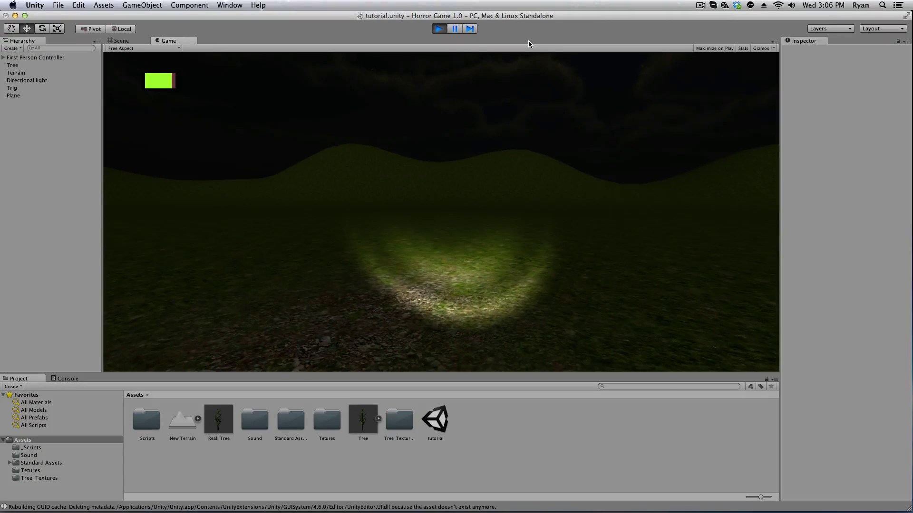
{"action": "key", "text": "s"}
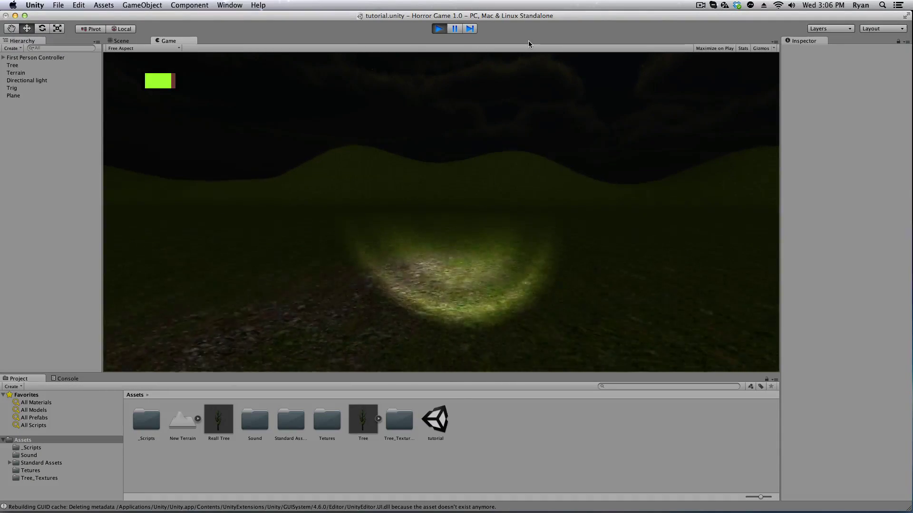
{"action": "key", "text": "s"}
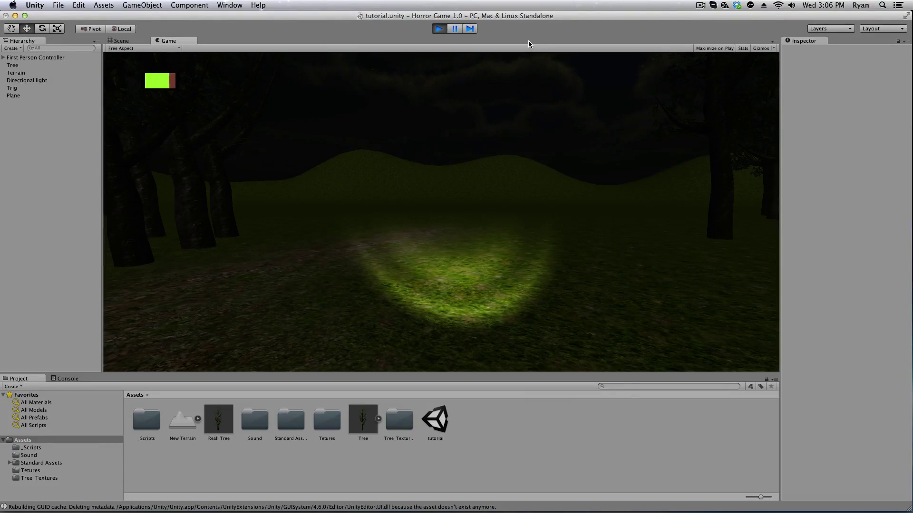
{"action": "left_click", "coordinate": [440, 28]}
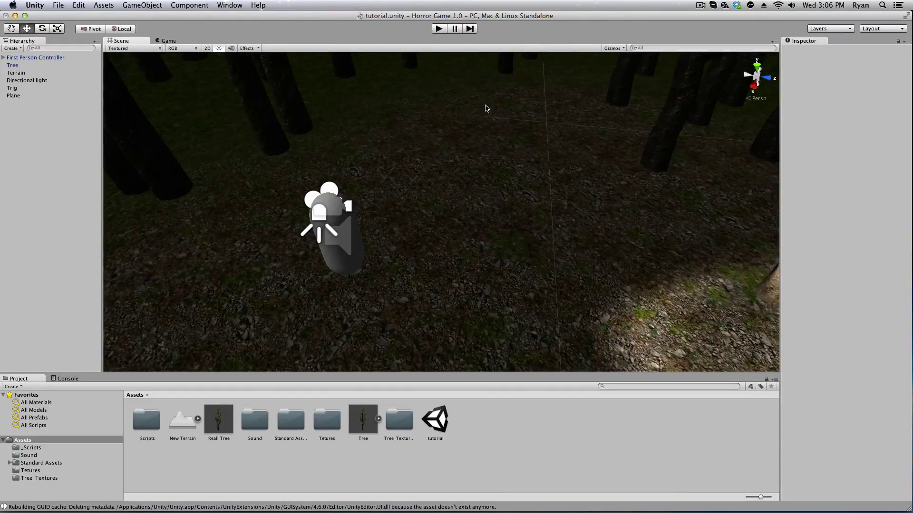
Examine the cube-built house at the end of the forest path from the front, side and above
{"action": "right_click_drag", "start_coordinate": [485, 108], "coordinate": [732, 87]}
{"action": "key", "text": "w"}
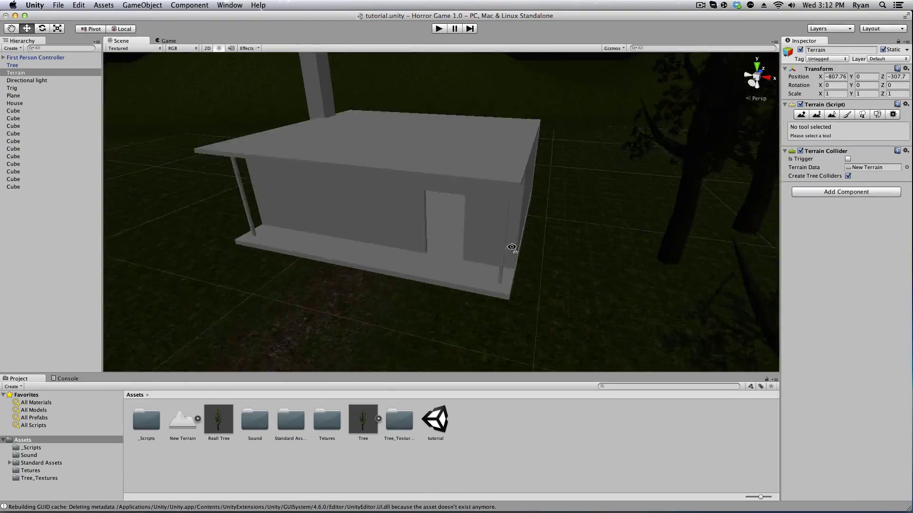
{"action": "right_click_drag", "start_coordinate": [512, 247], "coordinate": [727, 273]}
{"action": "key", "text": "s"}
{"action": "key", "text": "w"}
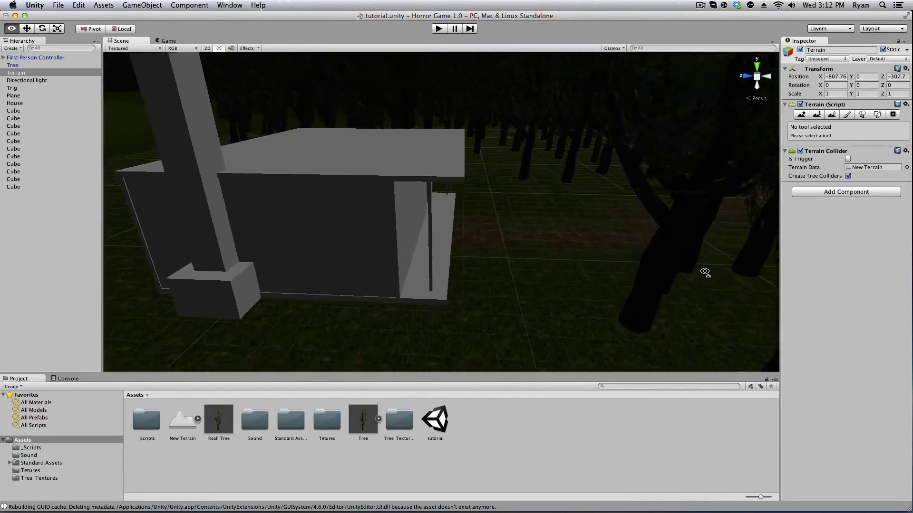
{"action": "right_click_drag", "start_coordinate": [705, 272], "coordinate": [478, 248]}
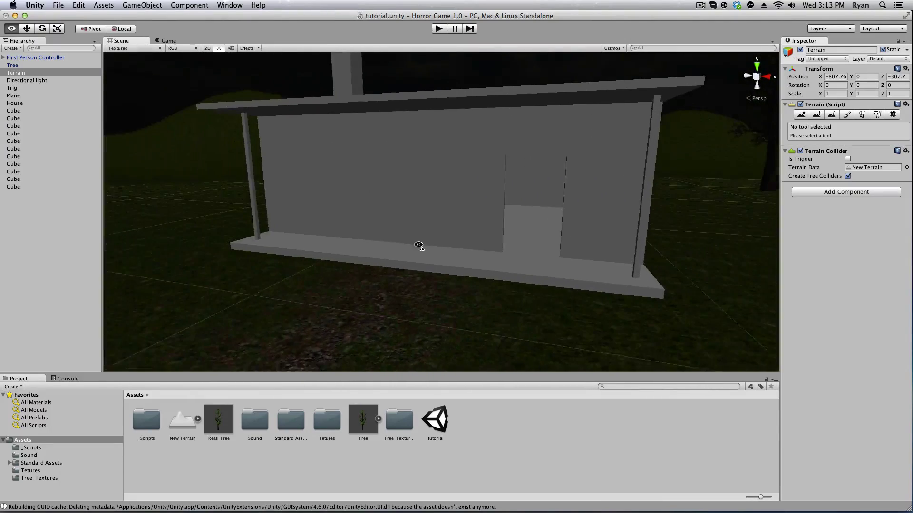
{"action": "right_click_drag", "start_coordinate": [419, 244], "coordinate": [419, 244]}
{"action": "key", "text": "d"}
{"action": "right_click_drag", "start_coordinate": [441, 206], "coordinate": [446, 272]}
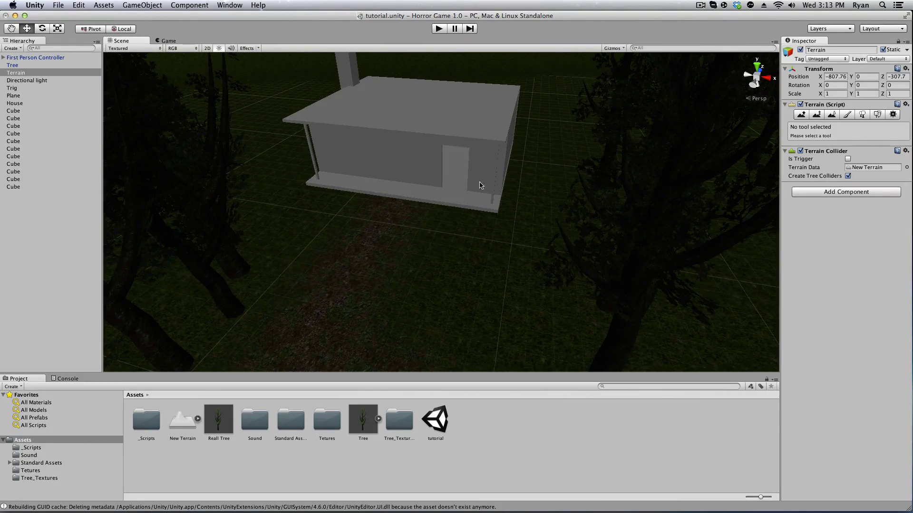
{"action": "middle_click_drag", "start_coordinate": [459, 242], "coordinate": [489, 240]}
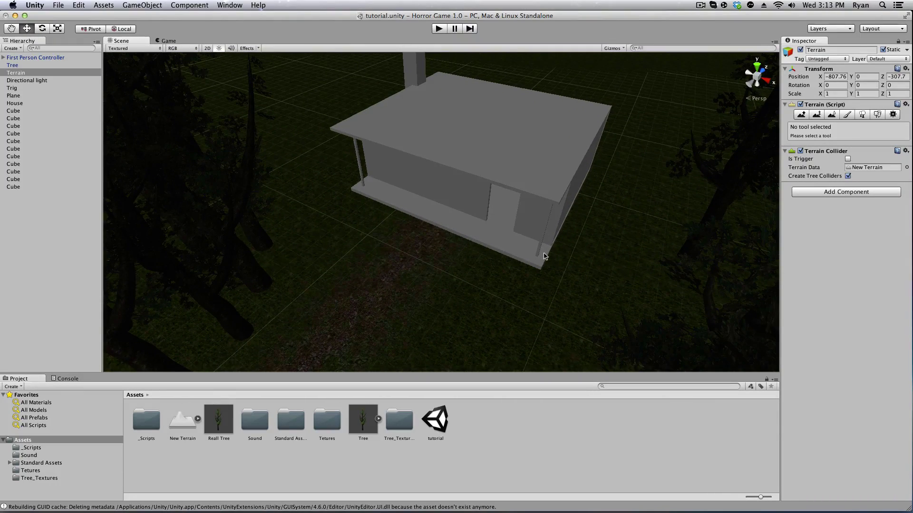
{"action": "right_click_drag", "start_coordinate": [442, 270], "coordinate": [458, 263]}
{"action": "middle_click_drag", "start_coordinate": [458, 263], "coordinate": [461, 234]}
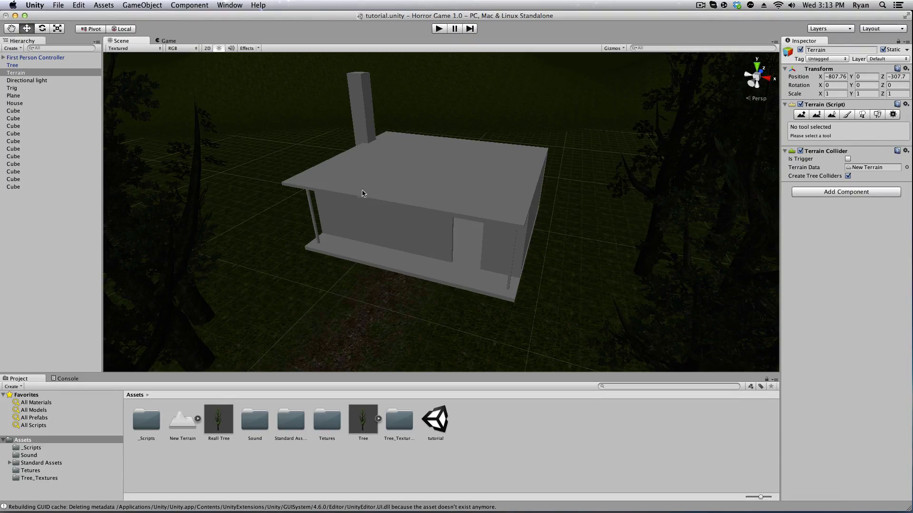
Open the Asset Store and search it for "substance"
{"action": "left_click", "coordinate": [202, 5]}
{"action": "mouse_move", "coordinate": [130, 4]}
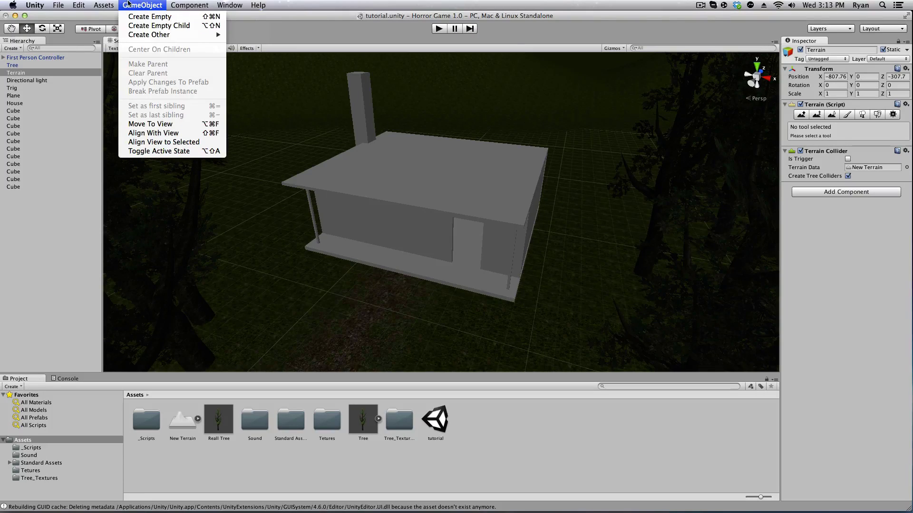
{"action": "mouse_move", "coordinate": [223, 4]}
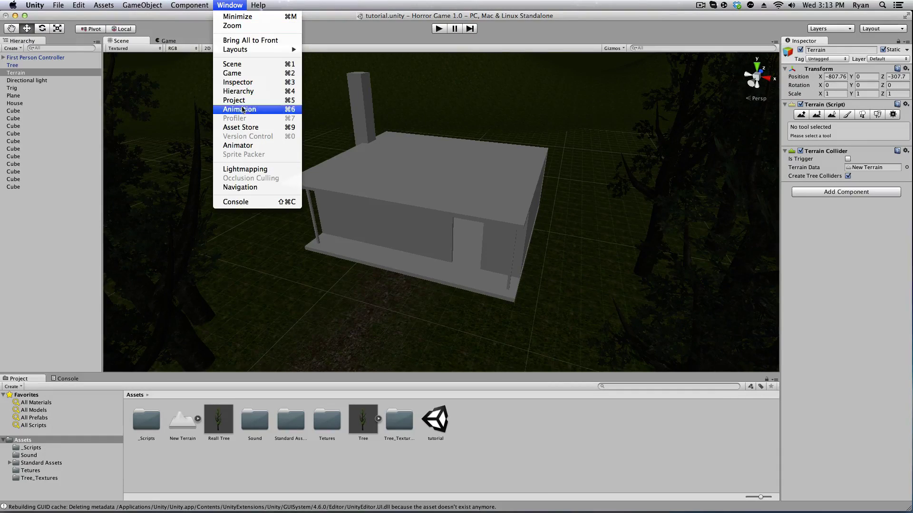
{"action": "left_click", "coordinate": [244, 127]}
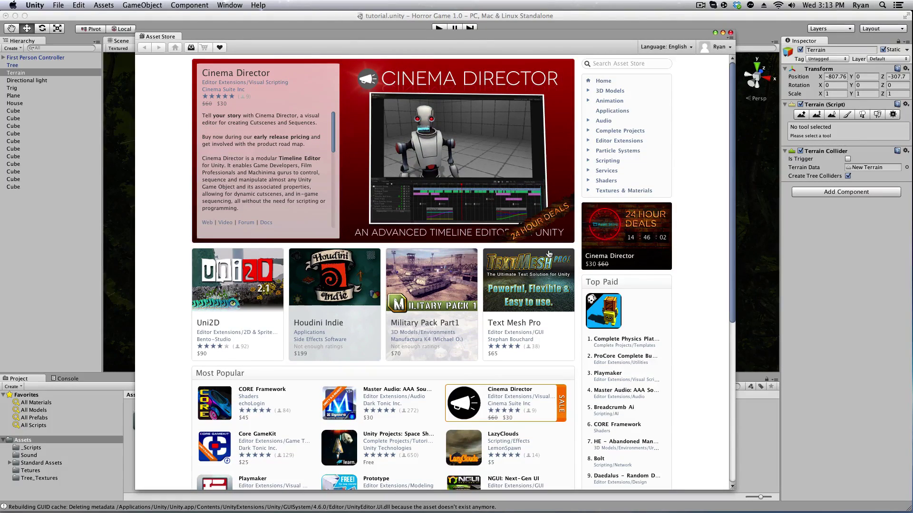
{"action": "left_click", "coordinate": [636, 63]}
{"action": "type", "text": "substance"}
{"action": "key", "text": "Return"}
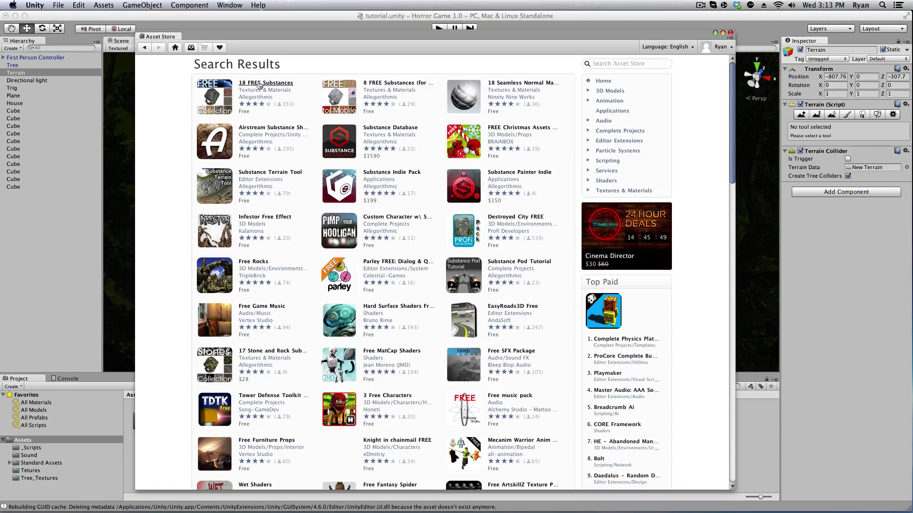
Import all items of the 18 FREE Substances package, close the store, and open the Substances_Free folder
{"action": "left_click", "coordinate": [261, 85]}
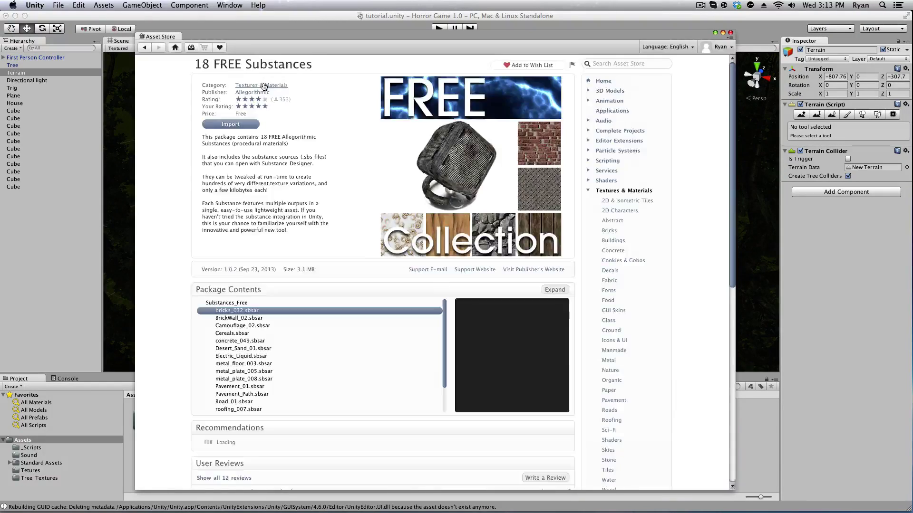
{"action": "left_click", "coordinate": [246, 125]}
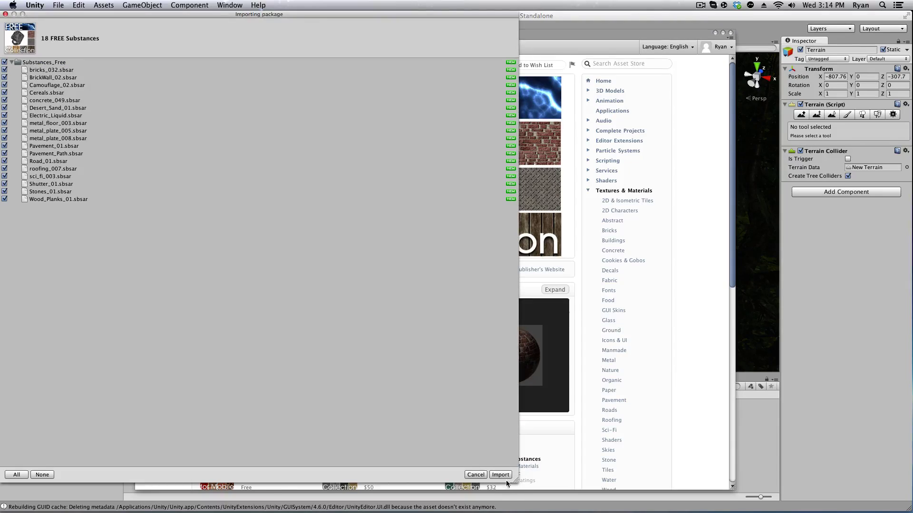
{"action": "left_click", "coordinate": [503, 473]}
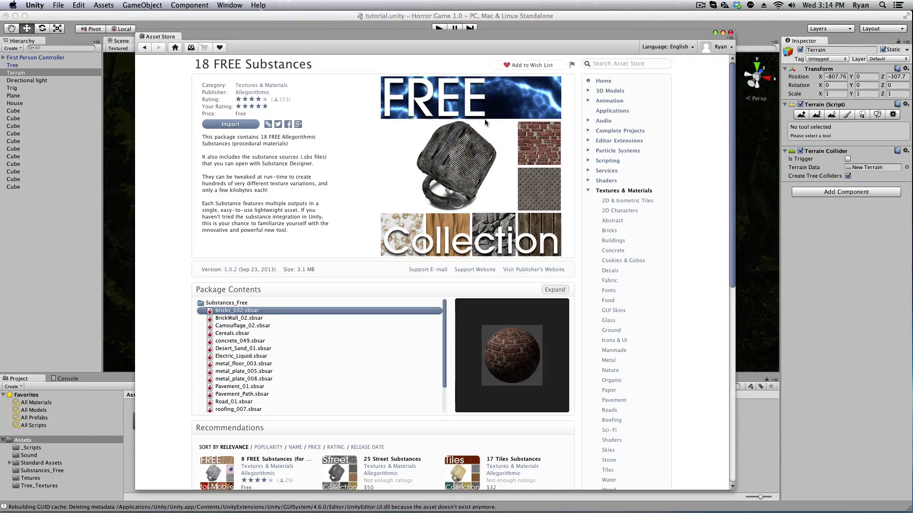
{"action": "left_click", "coordinate": [730, 32]}
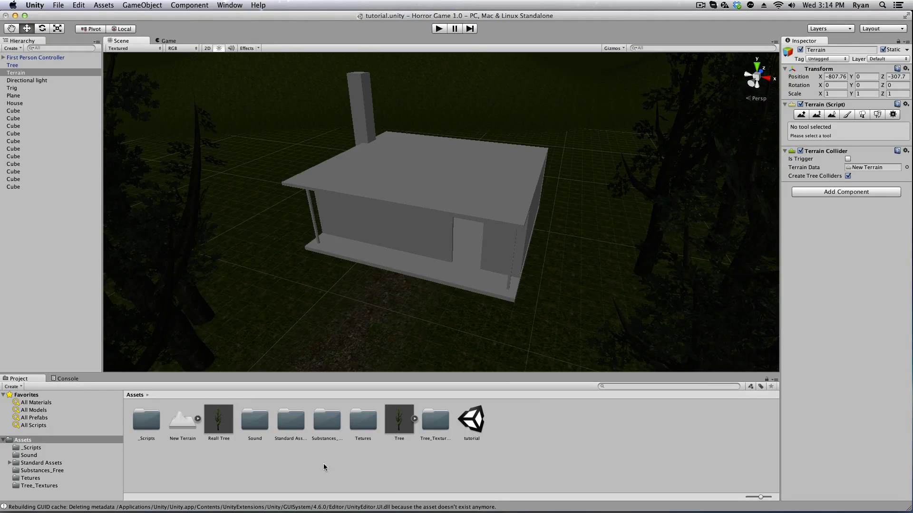
{"action": "double_click", "coordinate": [327, 438]}
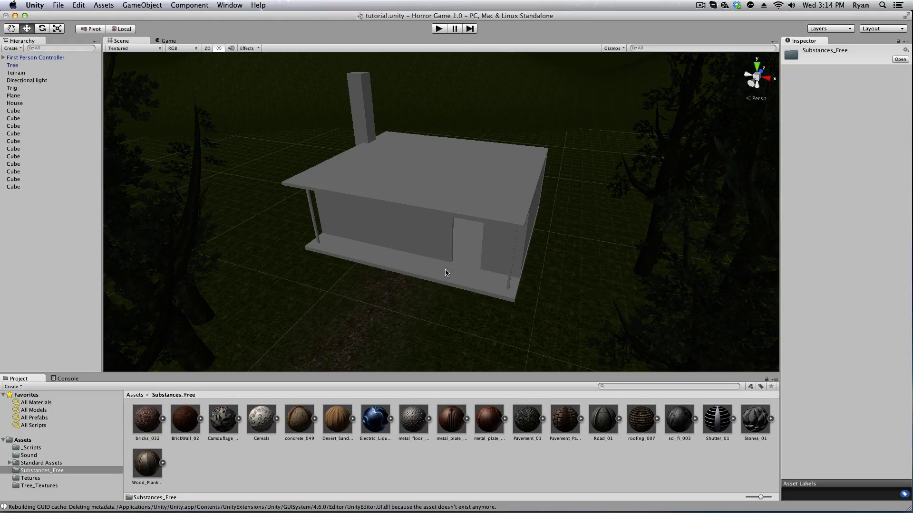
Examine the untextured house's roof, chimney and front from close up and above
{"action": "scroll", "coordinate": [446, 273], "scroll_direction": "up", "scroll_amount": 5}
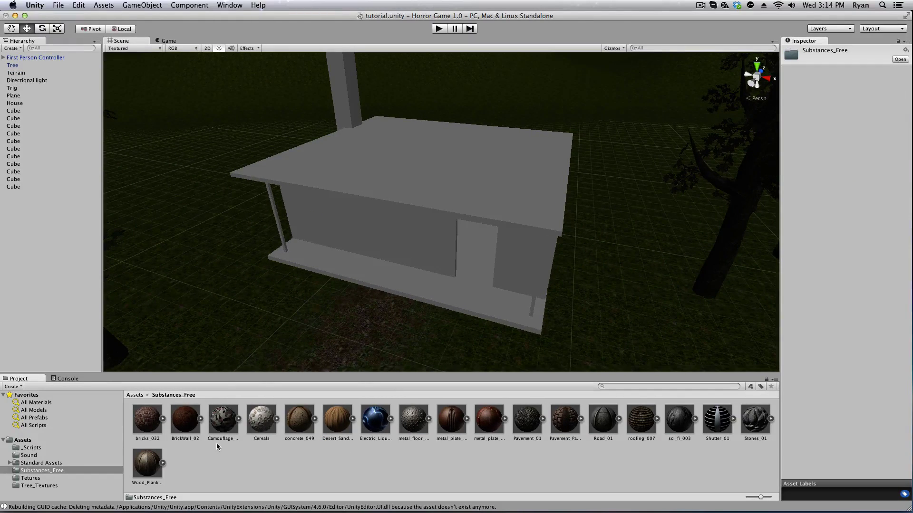
{"action": "scroll", "coordinate": [356, 324], "scroll_direction": "up", "scroll_amount": 1}
{"action": "left_click_drag", "start_coordinate": [347, 341], "coordinate": [393, 330], "text": "alt"}
{"action": "middle_click_drag", "start_coordinate": [393, 330], "coordinate": [542, 428]}
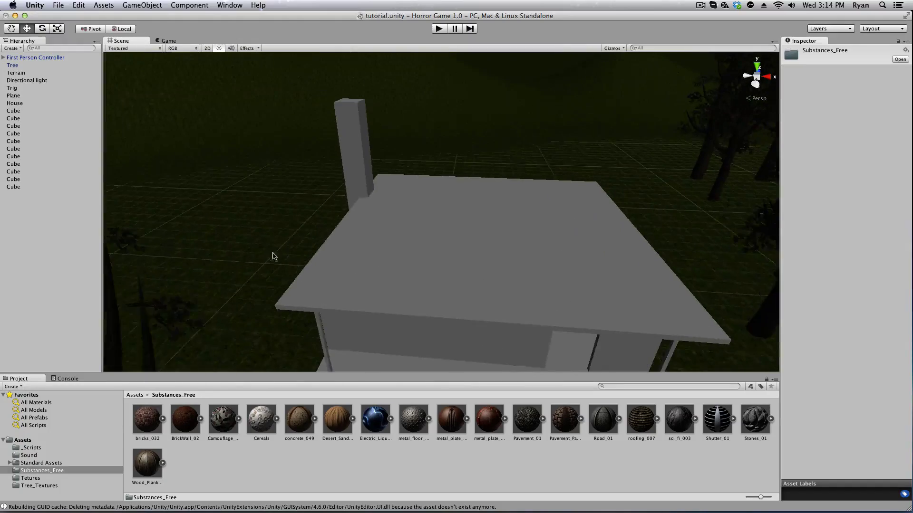
{"action": "middle_click_drag", "start_coordinate": [273, 256], "coordinate": [469, 334]}
{"action": "right_click_drag", "start_coordinate": [469, 334], "coordinate": [424, 281]}
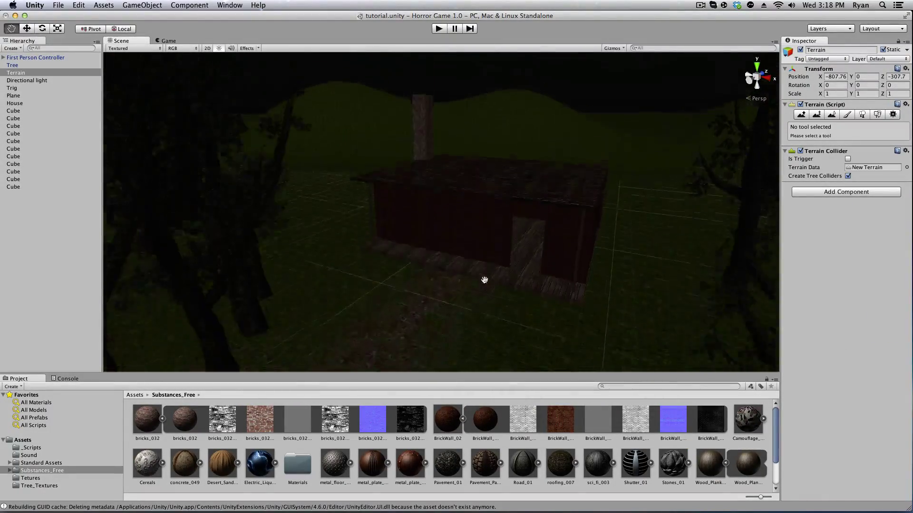
Inspect the textured house from the forest path and collapse the BrickWall_02 substance's contents in the Substances_Free folder
{"action": "middle_click_drag", "start_coordinate": [485, 280], "coordinate": [487, 206]}
{"action": "scroll", "coordinate": [488, 206], "scroll_direction": "down", "scroll_amount": 3}
{"action": "scroll", "coordinate": [487, 204], "scroll_direction": "up", "scroll_amount": 1}
{"action": "right_click_drag", "start_coordinate": [487, 222], "coordinate": [492, 199]}
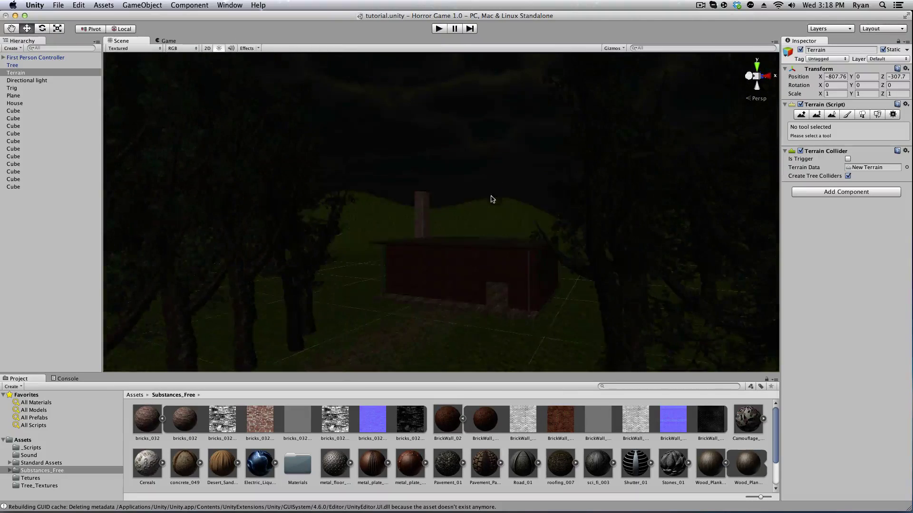
{"action": "mouse_move", "coordinate": [492, 199]}
{"action": "middle_mouse_down"}
{"action": "mouse_move", "coordinate": [498, 166]}
{"action": "mouse_move", "coordinate": [501, 186]}
{"action": "middle_mouse_up"}
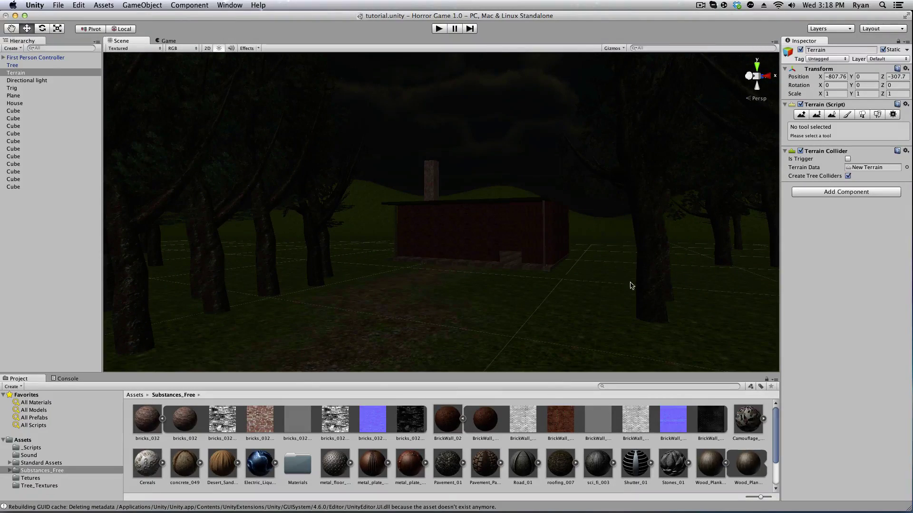
{"action": "left_click", "coordinate": [461, 421]}
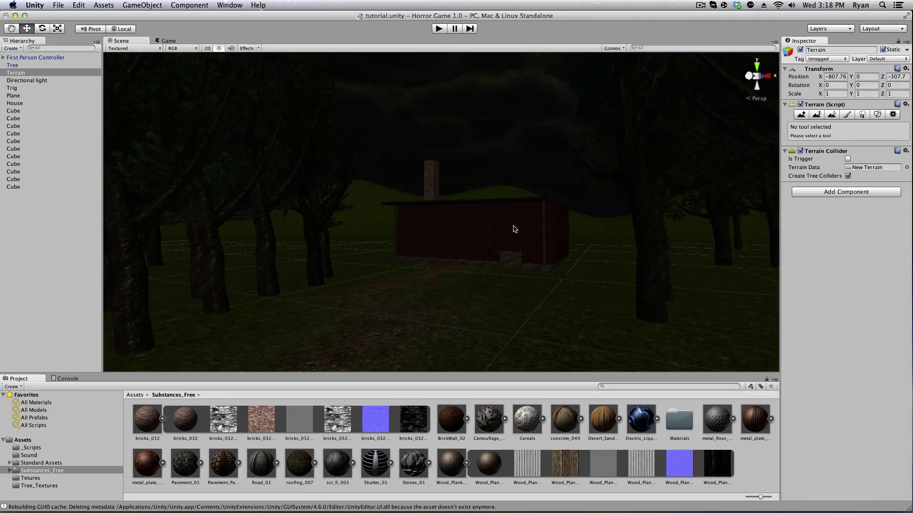
Create a cube and move it onto the porch in front of the house's open doorway
{"action": "scroll", "coordinate": [541, 207], "scroll_direction": "up", "scroll_amount": 6}
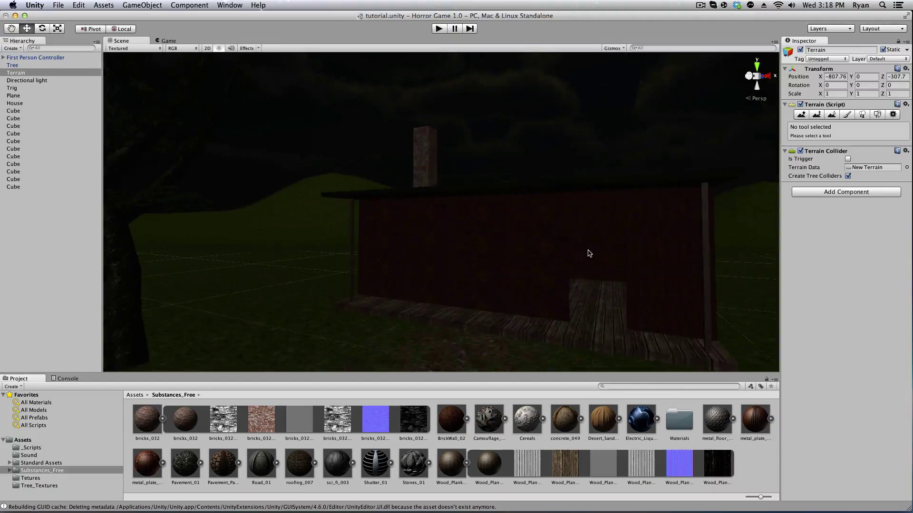
{"action": "middle_click_drag", "start_coordinate": [571, 251], "coordinate": [387, 188]}
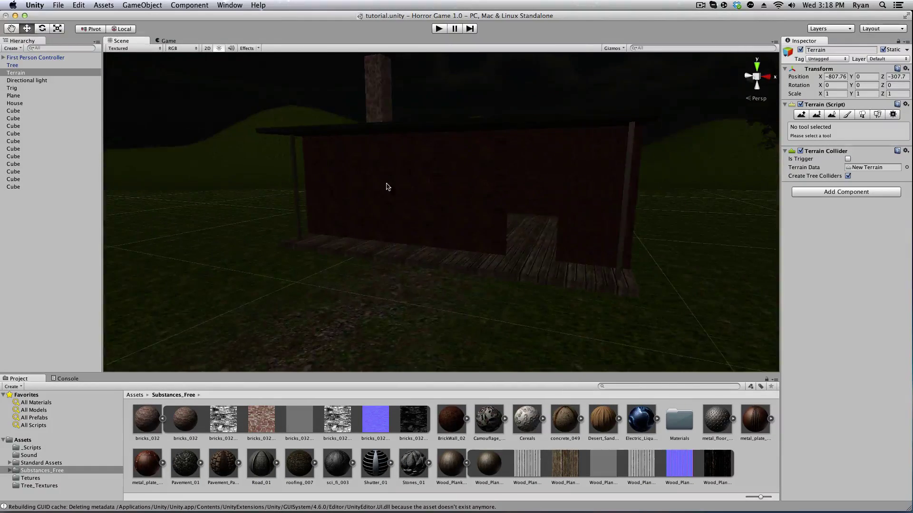
{"action": "left_click", "coordinate": [142, 5]}
{"action": "mouse_move", "coordinate": [155, 35]}
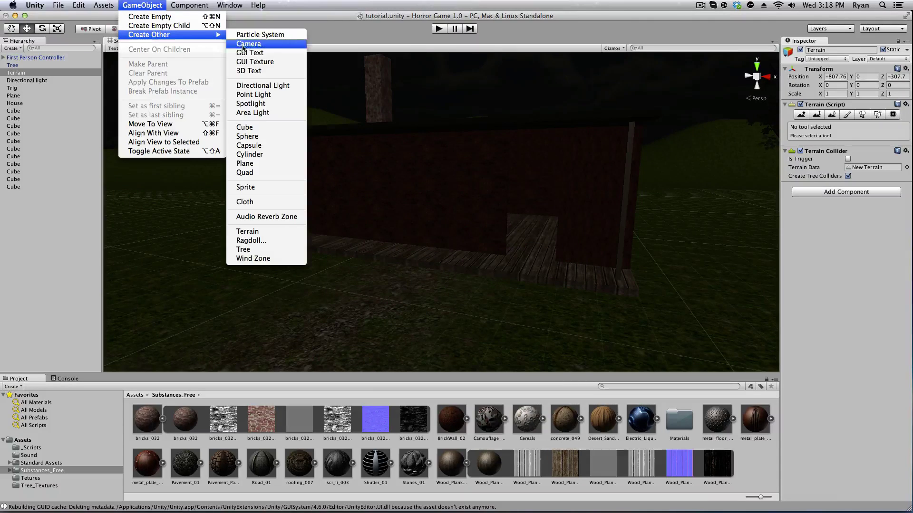
{"action": "left_click", "coordinate": [245, 127]}
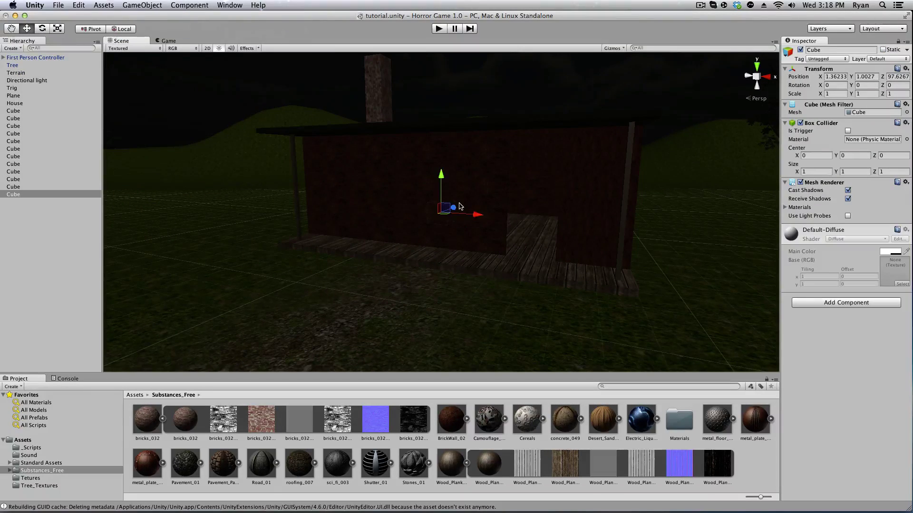
{"action": "left_click_drag", "start_coordinate": [463, 205], "coordinate": [423, 235]}
{"action": "left_click_drag", "start_coordinate": [431, 233], "coordinate": [531, 260]}
{"action": "right_click_drag", "start_coordinate": [531, 260], "coordinate": [507, 273]}
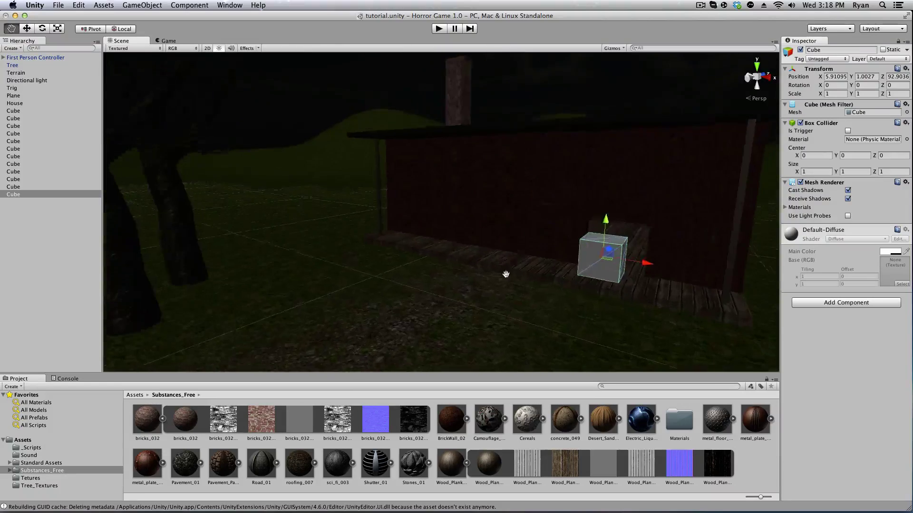
{"action": "middle_click_drag", "start_coordinate": [507, 273], "coordinate": [457, 303]}
{"action": "left_click_drag", "start_coordinate": [525, 312], "coordinate": [560, 304]}
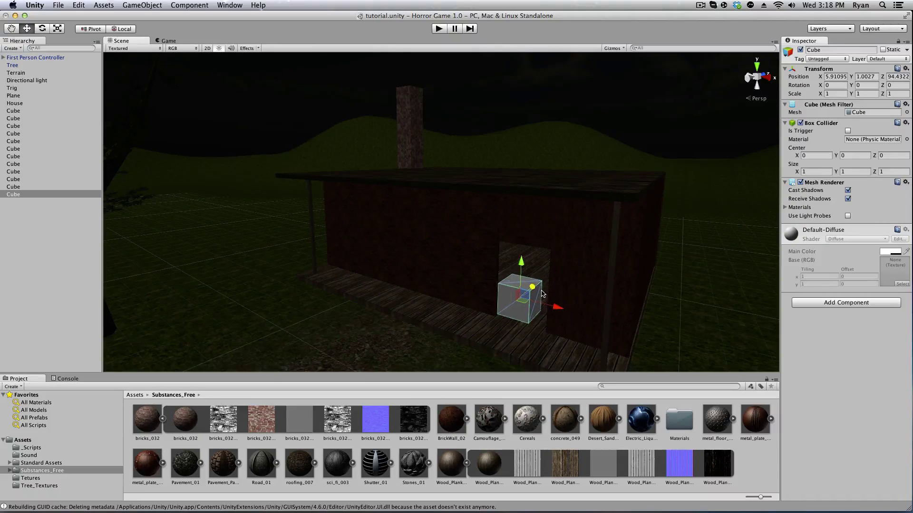
Move the cube back into the doorway at about Z 94.86 and lower it to about Y 0.56
{"action": "scroll", "coordinate": [549, 339], "scroll_direction": "up", "scroll_amount": 3}
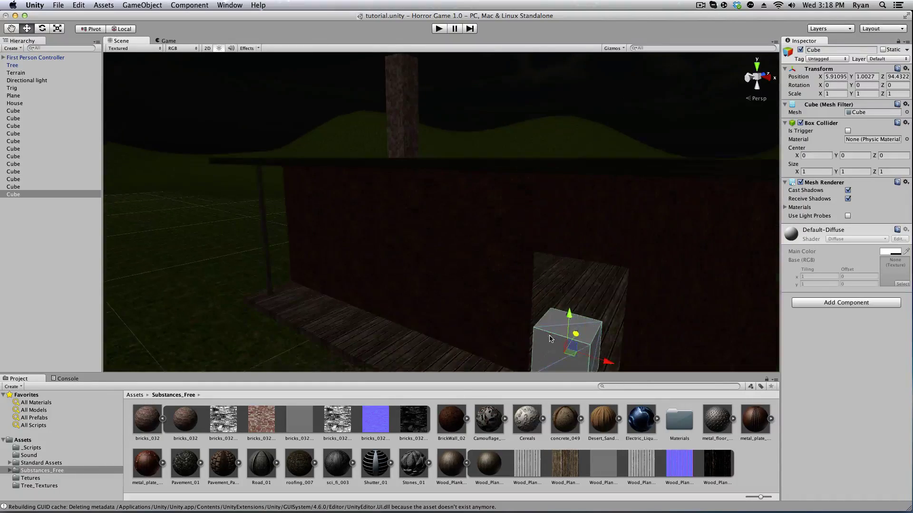
{"action": "middle_click_drag", "start_coordinate": [549, 339], "coordinate": [511, 243]}
{"action": "scroll", "coordinate": [459, 235], "scroll_direction": "up", "scroll_amount": 5}
{"action": "scroll", "coordinate": [458, 234], "scroll_direction": "down", "scroll_amount": 2}
{"action": "middle_click_drag", "start_coordinate": [459, 234], "coordinate": [454, 249]}
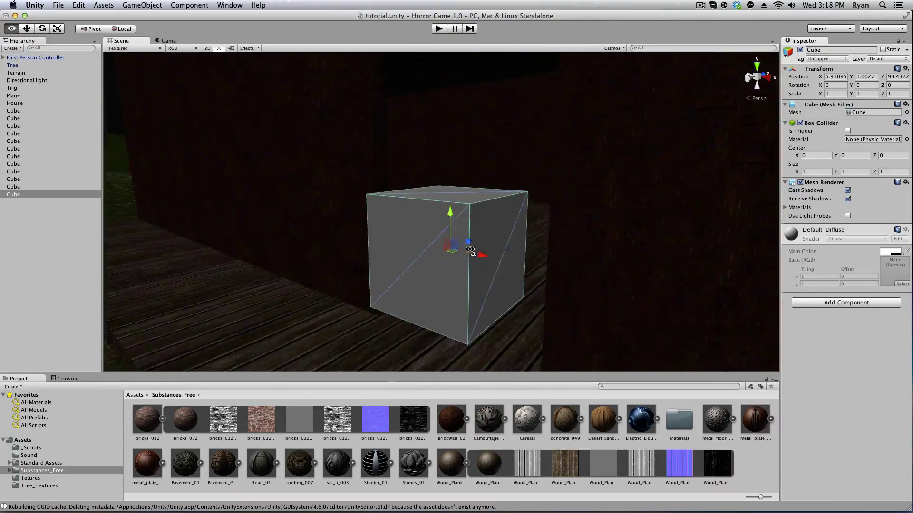
{"action": "right_click_drag", "start_coordinate": [454, 249], "coordinate": [429, 257]}
{"action": "key", "text": "f"}
{"action": "left_click_drag", "start_coordinate": [580, 243], "coordinate": [632, 247]}
{"action": "left_click_drag", "start_coordinate": [605, 213], "coordinate": [594, 269]}
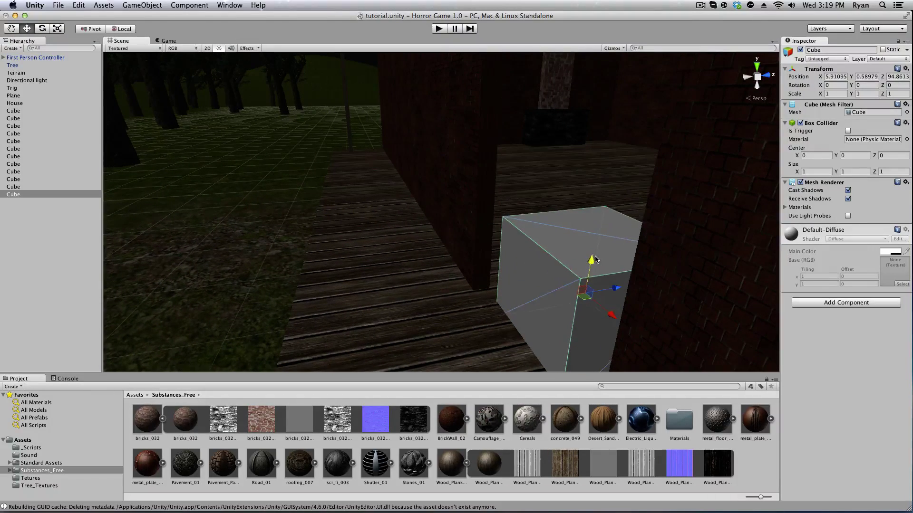
{"action": "scroll", "coordinate": [561, 252], "scroll_direction": "down", "scroll_amount": 3}
{"action": "right_click_drag", "start_coordinate": [557, 250], "coordinate": [530, 249]}
{"action": "middle_click_drag", "start_coordinate": [529, 248], "coordinate": [573, 253]}
{"action": "right_click_drag", "start_coordinate": [521, 240], "coordinate": [550, 246]}
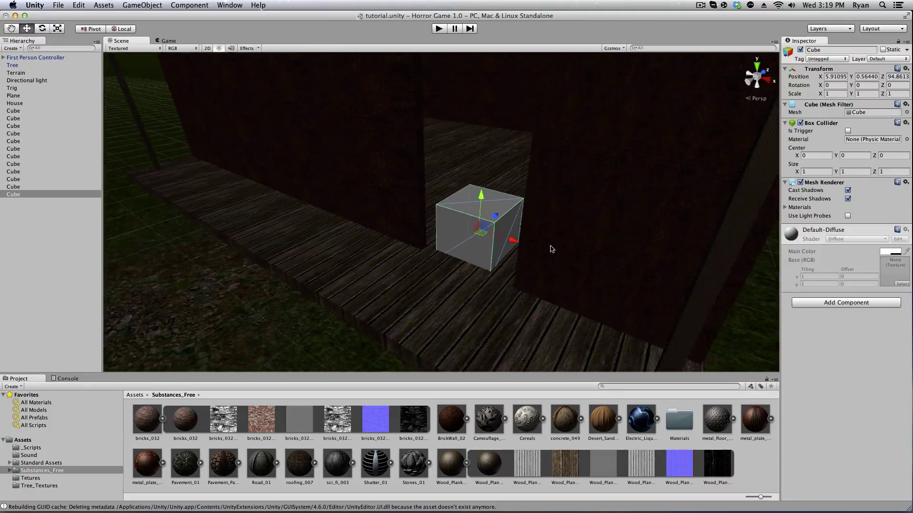
Scale the cube to fill the doorway, about 2 wide and 3.74 high, and raise it to about Y 1.64
{"action": "left_click", "coordinate": [57, 29]}
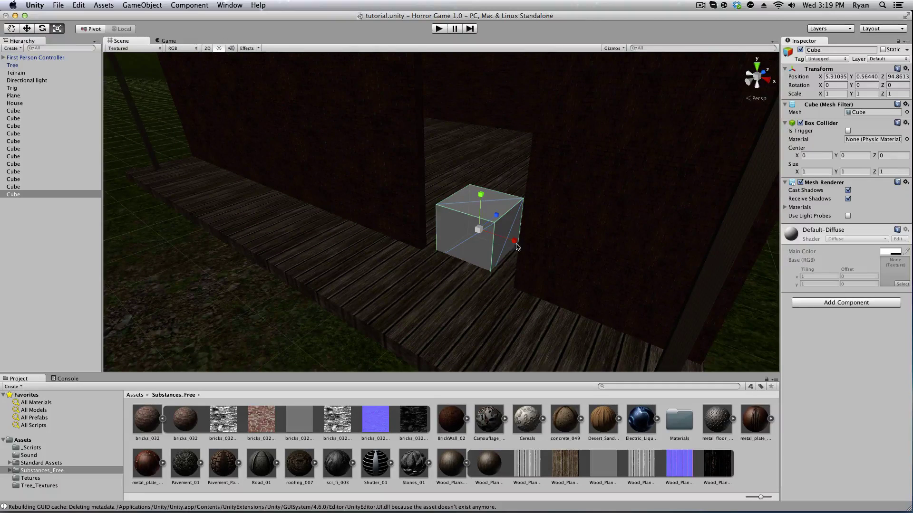
{"action": "left_click_drag", "start_coordinate": [515, 241], "coordinate": [556, 257]}
{"action": "left_click_drag", "start_coordinate": [481, 196], "coordinate": [398, 116]}
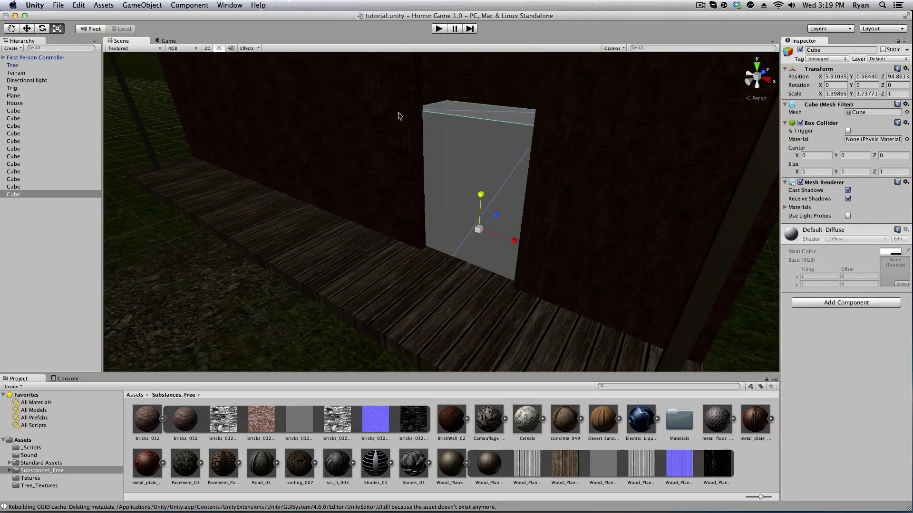
{"action": "left_click", "coordinate": [28, 26]}
{"action": "right_click_drag", "start_coordinate": [209, 130], "coordinate": [305, 95]}
{"action": "left_click_drag", "start_coordinate": [373, 272], "coordinate": [384, 221]}
{"action": "scroll", "coordinate": [384, 220], "scroll_direction": "down", "scroll_amount": 4}
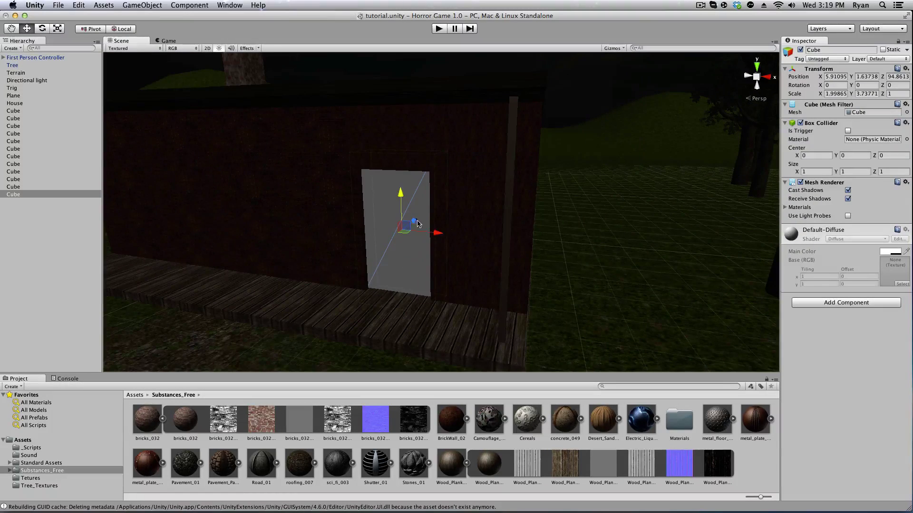
{"action": "left_click", "coordinate": [566, 236]}
{"action": "right_click_drag", "start_coordinate": [402, 228], "coordinate": [446, 204]}
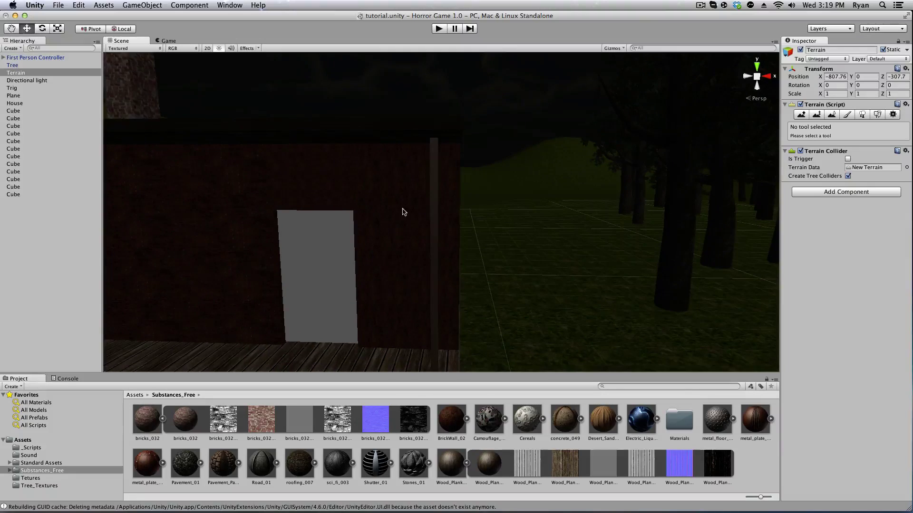
{"action": "middle_click_drag", "start_coordinate": [404, 212], "coordinate": [455, 200]}
{"action": "left_click", "coordinate": [455, 199]}
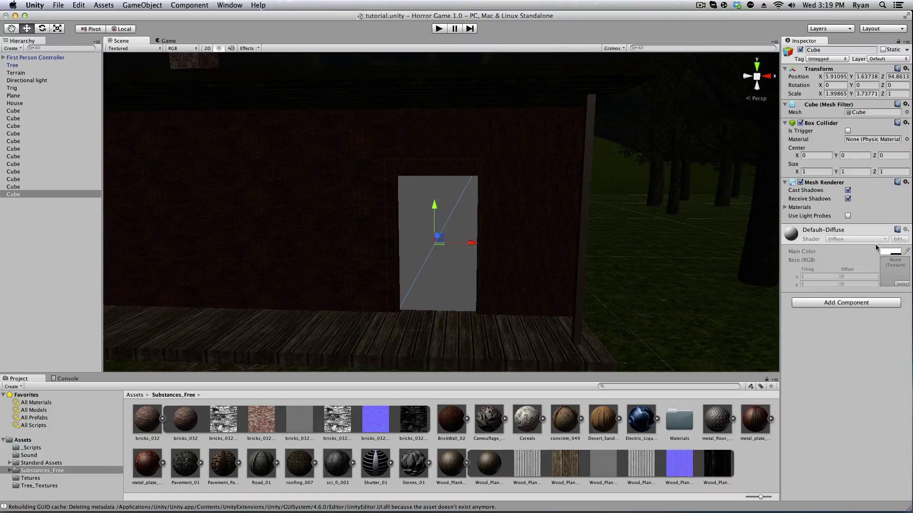
Create a material named Door in the Tetures folder
{"action": "left_click", "coordinate": [23, 440]}
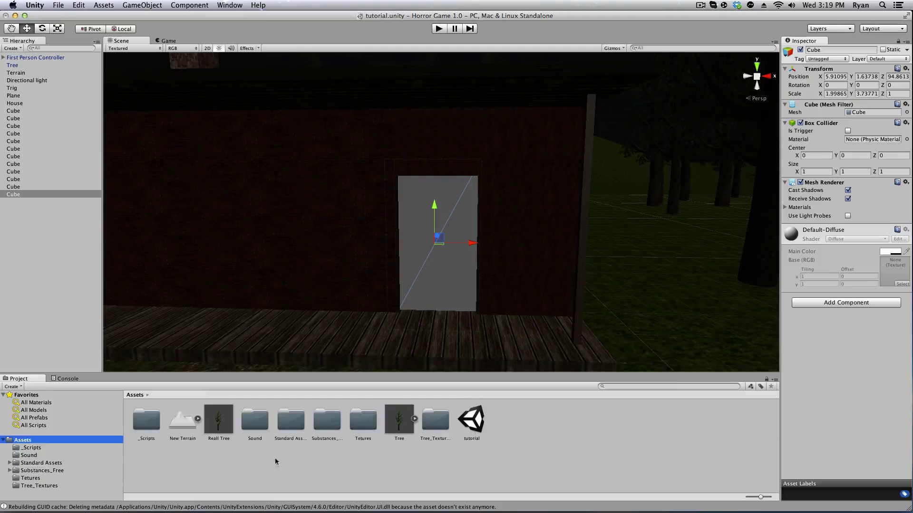
{"action": "double_click", "coordinate": [371, 419]}
{"action": "right_click", "coordinate": [425, 425]}
{"action": "mouse_move", "coordinate": [446, 372]}
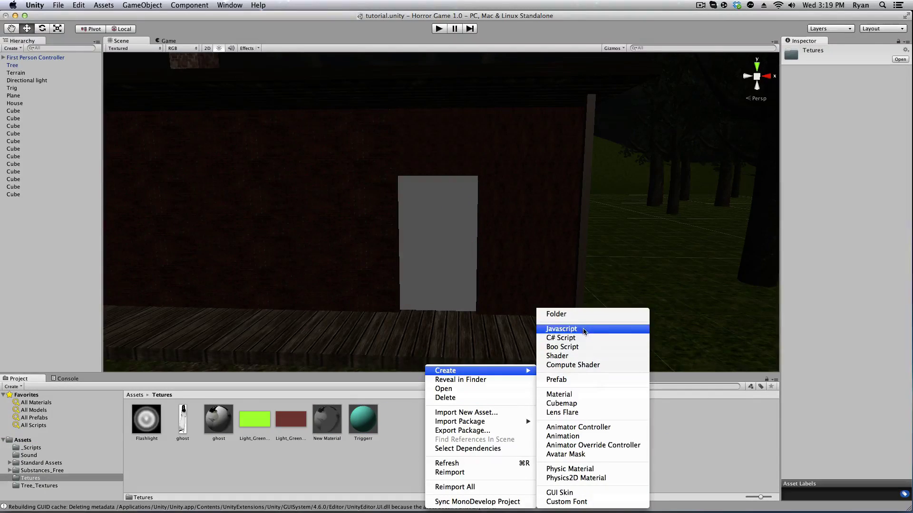
{"action": "left_click", "coordinate": [560, 395]}
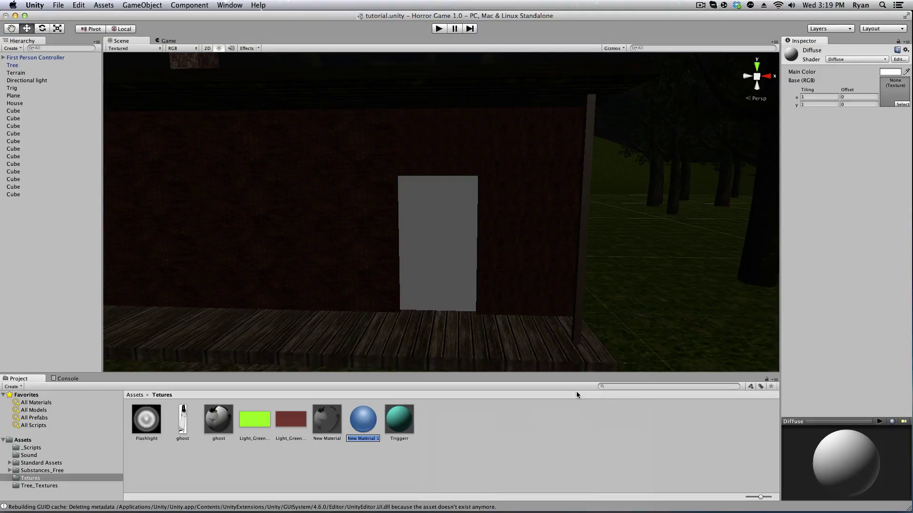
{"action": "type", "text": "Door"}
{"action": "left_click", "coordinate": [448, 438]}
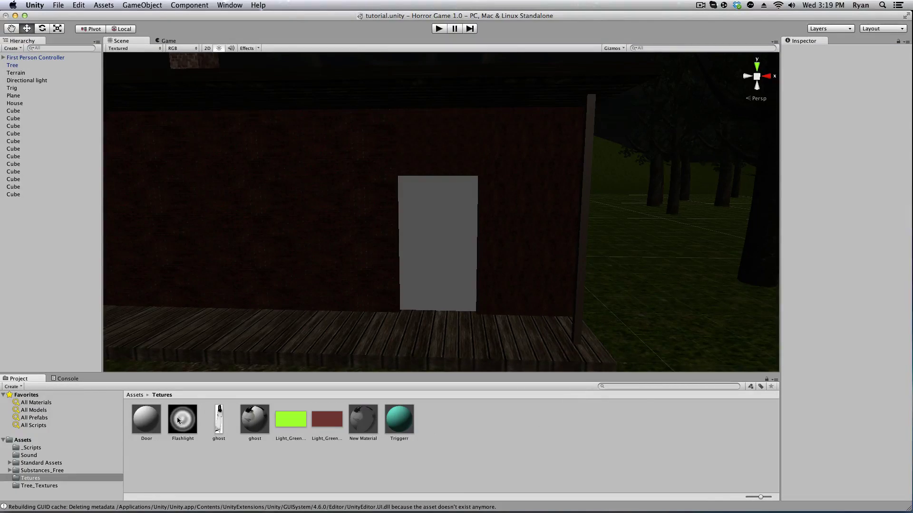
Set the Door material's main color to near black and apply it to the cube in the doorway
{"action": "left_click", "coordinate": [140, 420]}
{"action": "left_click", "coordinate": [891, 72]}
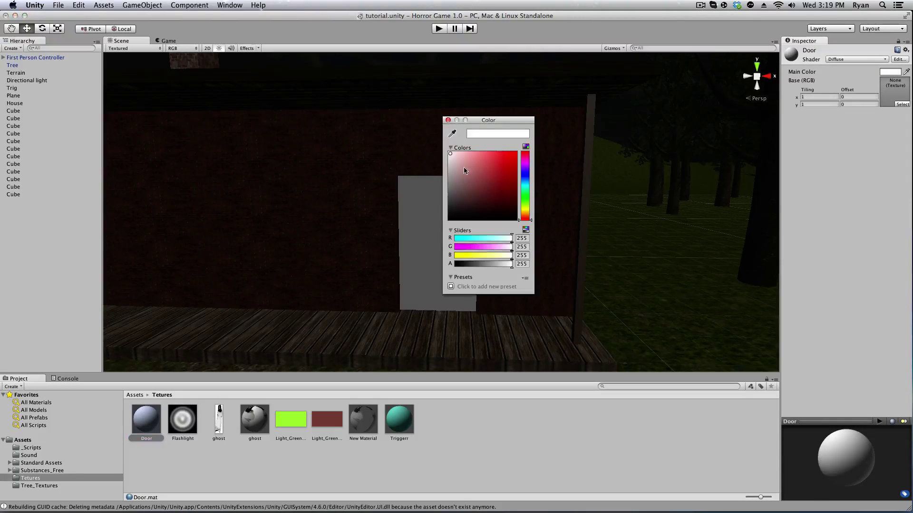
{"action": "left_click_drag", "start_coordinate": [464, 171], "coordinate": [429, 208]}
{"action": "left_click", "coordinate": [448, 120]}
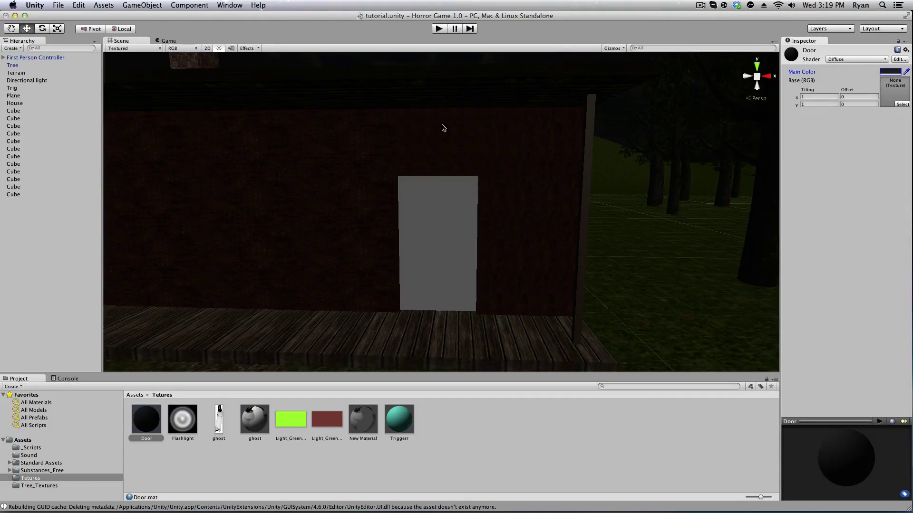
{"action": "left_click_drag", "start_coordinate": [141, 425], "coordinate": [424, 261]}
{"action": "left_click", "coordinate": [684, 251]}
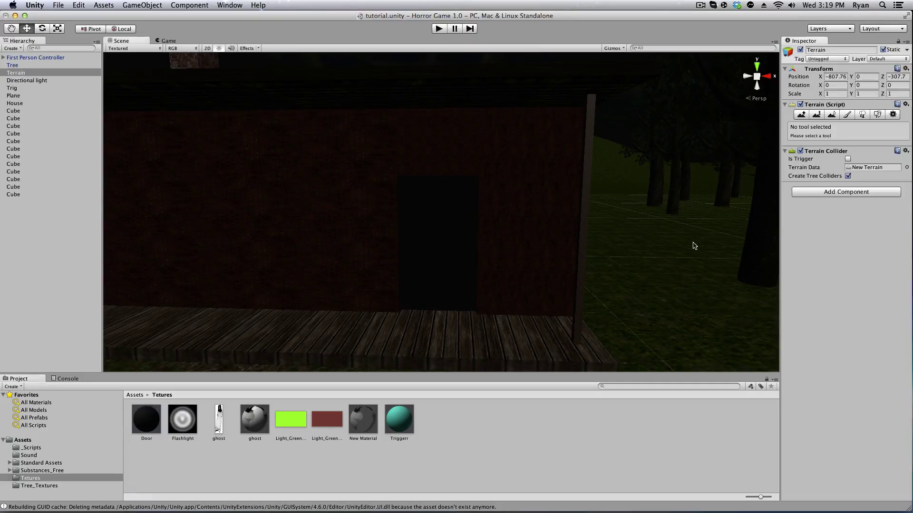
{"action": "scroll", "coordinate": [445, 249], "scroll_direction": "down", "scroll_amount": 5}
{"action": "scroll", "coordinate": [446, 248], "scroll_direction": "up", "scroll_amount": 5}
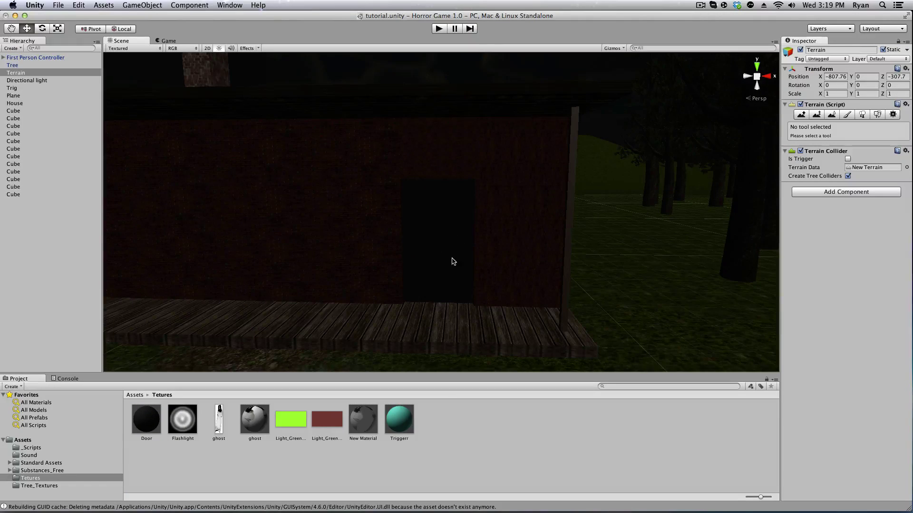
{"action": "left_click", "coordinate": [443, 256]}
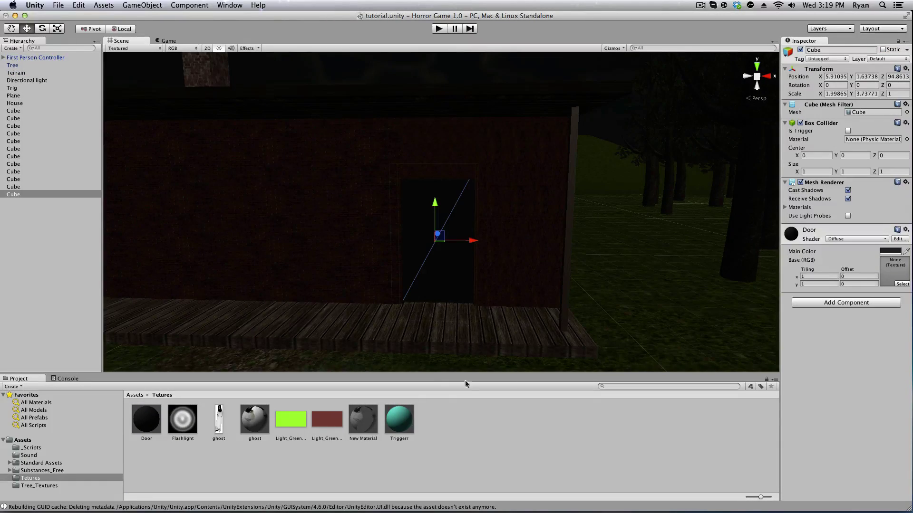
{"action": "scroll", "coordinate": [441, 269], "scroll_direction": "up", "scroll_amount": 2}
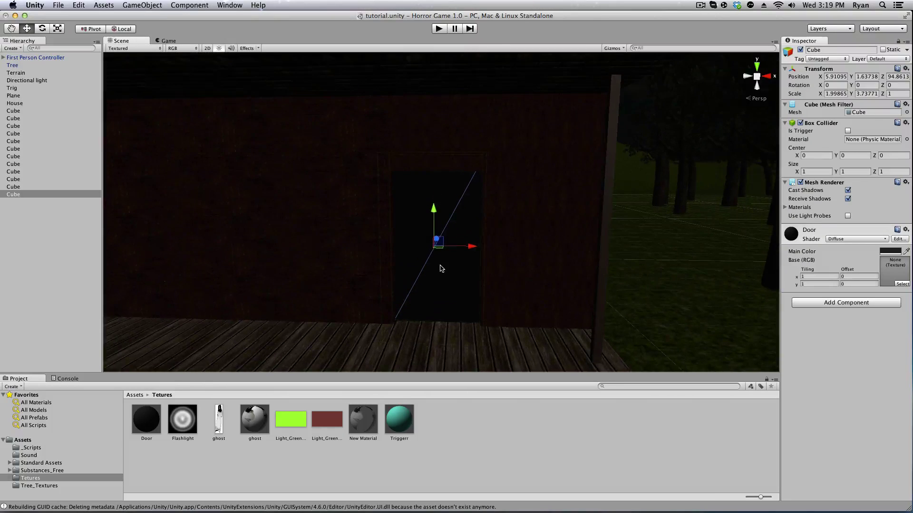
{"action": "scroll", "coordinate": [399, 289], "scroll_direction": "up", "scroll_amount": 2}
{"action": "scroll", "coordinate": [519, 330], "scroll_direction": "down", "scroll_amount": 3}
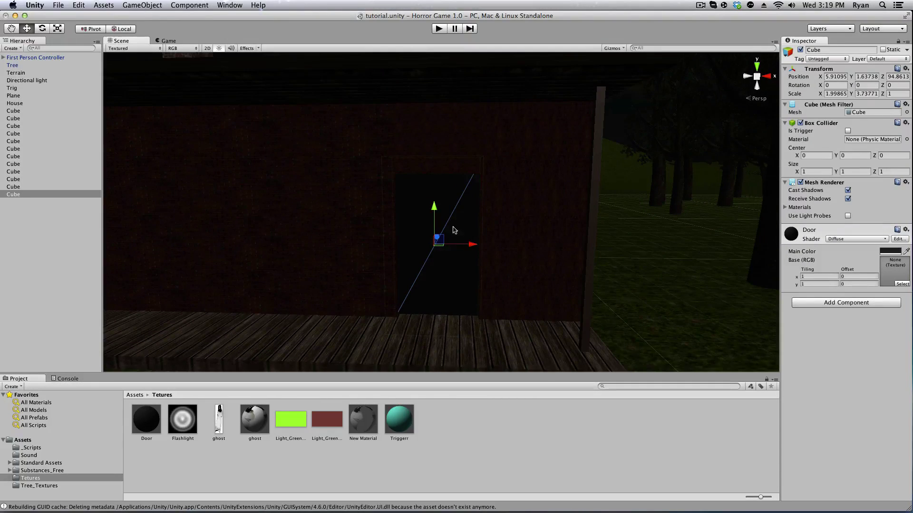
{"action": "left_click", "coordinate": [503, 416]}
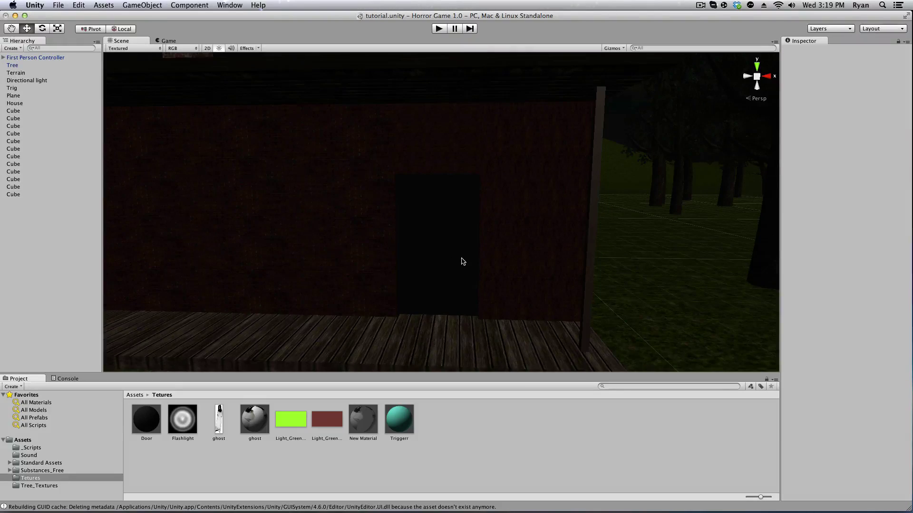
Remove the Box Collider component from the black door cube
{"action": "left_click", "coordinate": [456, 237]}
{"action": "left_click_drag", "start_coordinate": [464, 285], "coordinate": [568, 233], "text": "alt"}
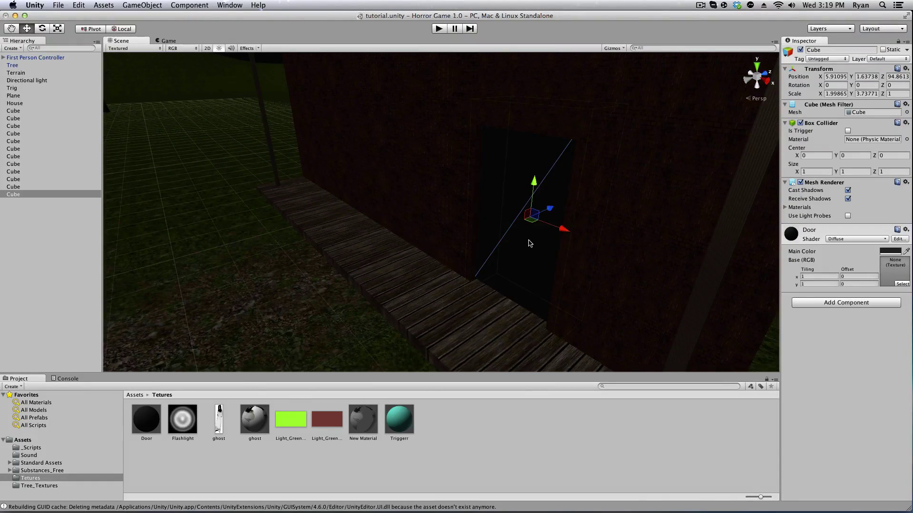
{"action": "left_click_drag", "start_coordinate": [542, 218], "coordinate": [464, 316], "text": "alt"}
{"action": "right_click", "coordinate": [824, 123]}
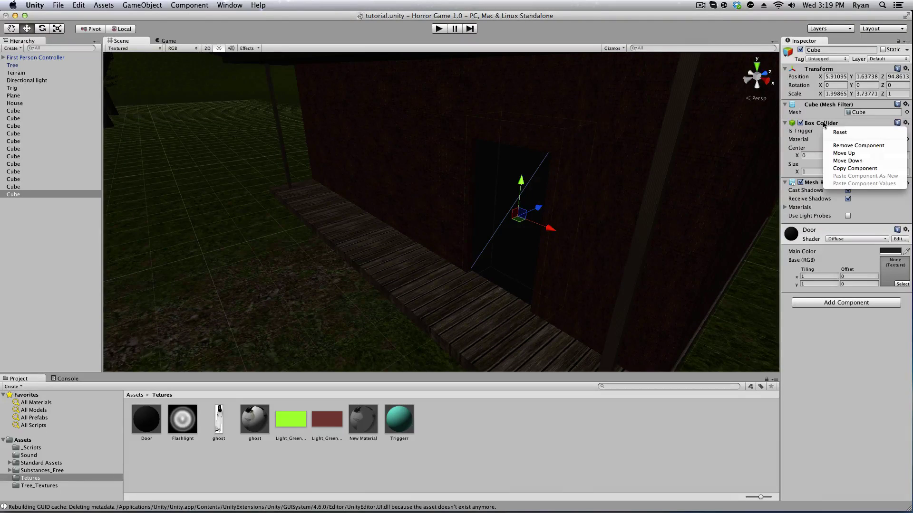
{"action": "left_click", "coordinate": [832, 147]}
{"action": "left_click_drag", "start_coordinate": [618, 233], "coordinate": [522, 238], "text": "alt"}
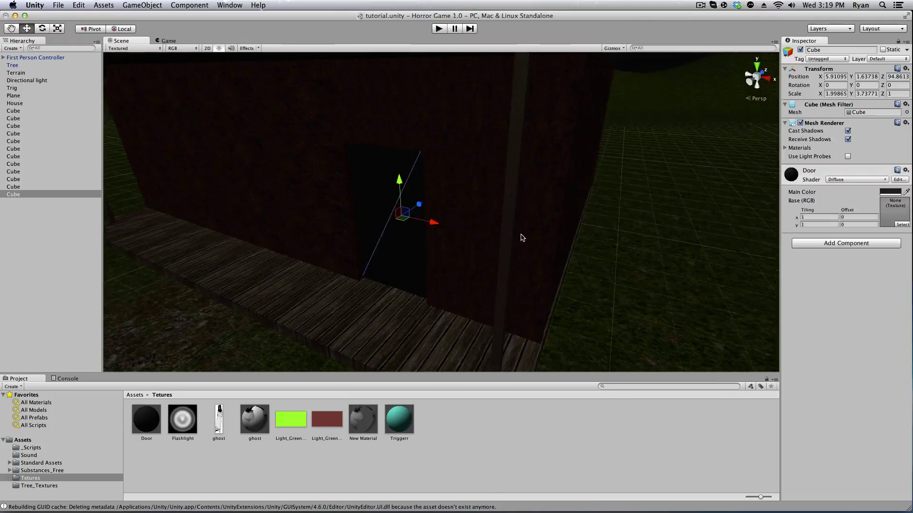
{"action": "left_click", "coordinate": [623, 265]}
{"action": "left_click", "coordinate": [389, 235]}
Create a C# script named Level in the _Scripts folder and open it in MonoDevelop
{"action": "left_click", "coordinate": [41, 440]}
{"action": "double_click", "coordinate": [147, 419]}
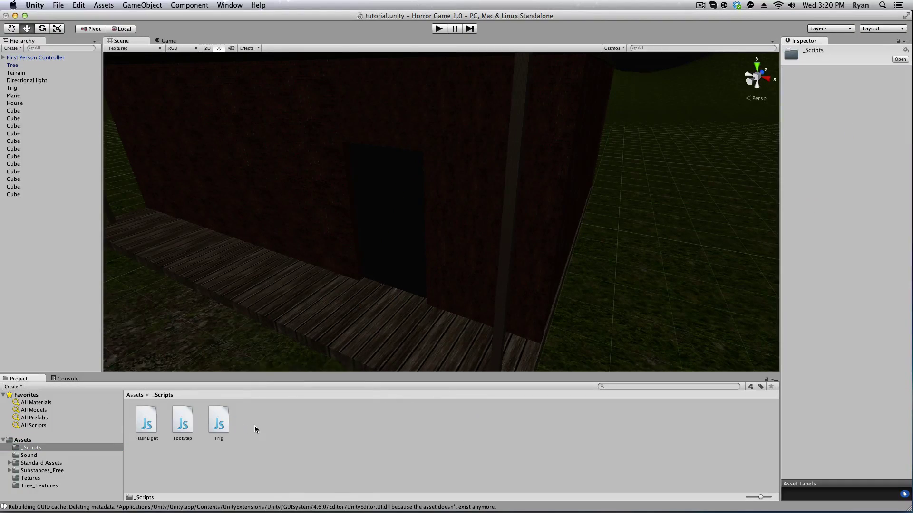
{"action": "right_click", "coordinate": [255, 428]}
{"action": "mouse_move", "coordinate": [271, 376]}
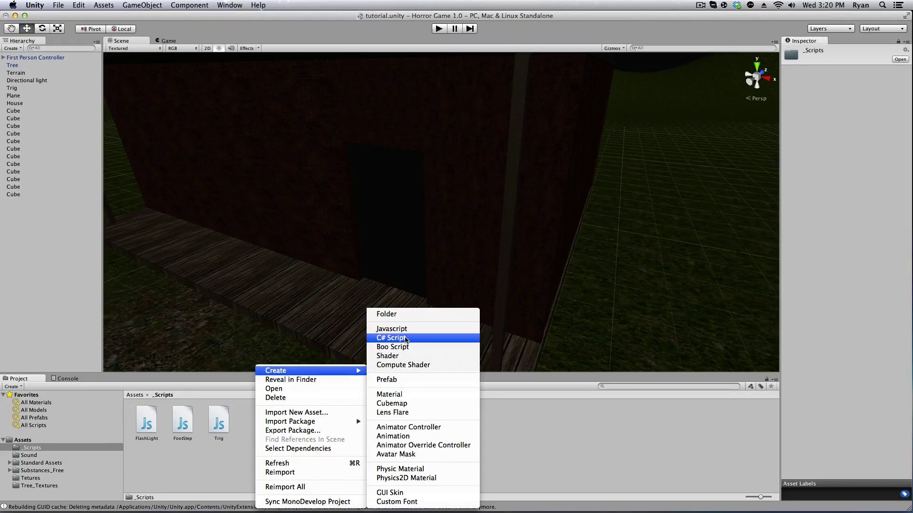
{"action": "left_click", "coordinate": [406, 339]}
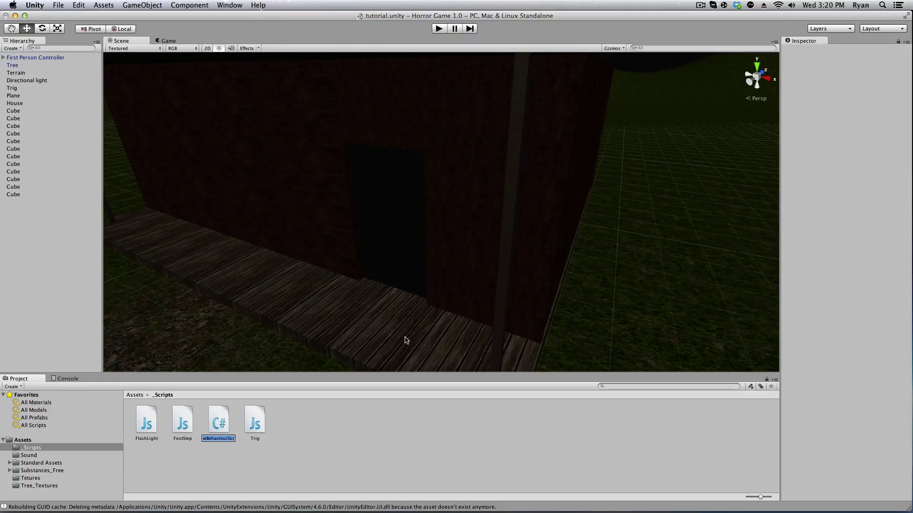
{"action": "type", "text": "T"}
{"action": "key", "text": "Return"}
{"action": "double_click", "coordinate": [219, 426]}
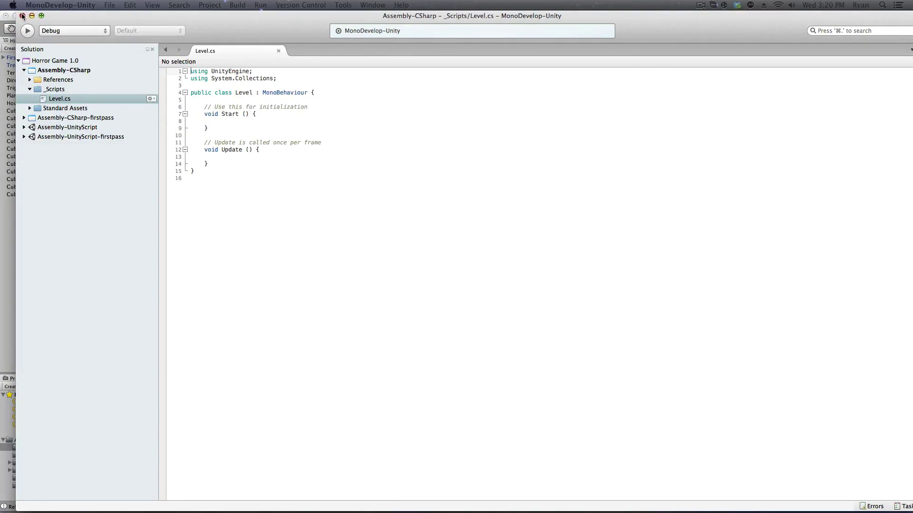
Close MonoDevelop and delete the Level script from the _Scripts folder
{"action": "left_click", "coordinate": [22, 16]}
{"action": "right_click", "coordinate": [222, 421]}
{"action": "left_click", "coordinate": [233, 400]}
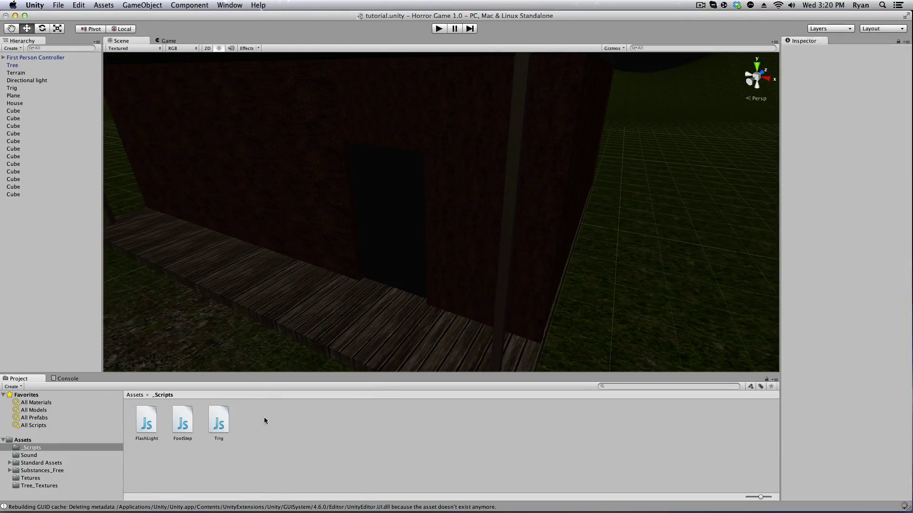
Create a JavaScript file named LevelLoad in the _Scripts folder and open it in MonoDevelop
{"action": "right_click", "coordinate": [263, 418]}
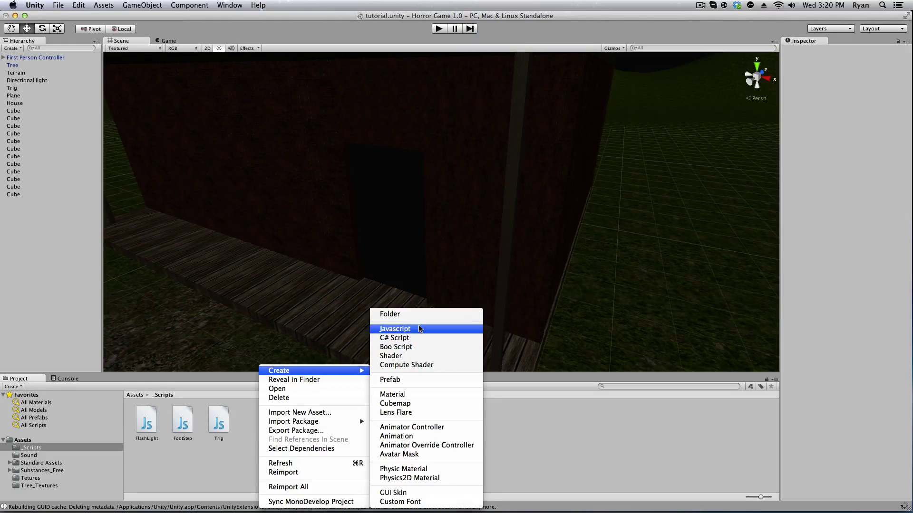
{"action": "left_click", "coordinate": [394, 328]}
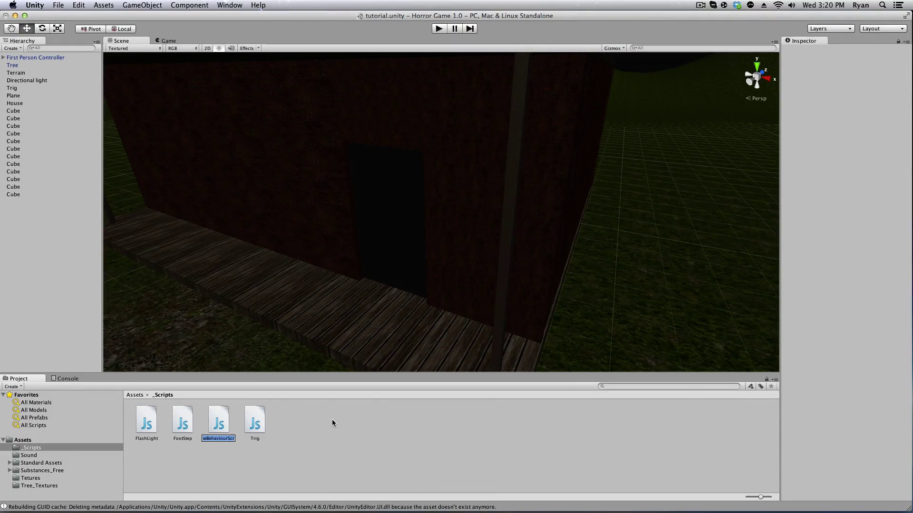
{"action": "type", "text": "LevelLoad"}
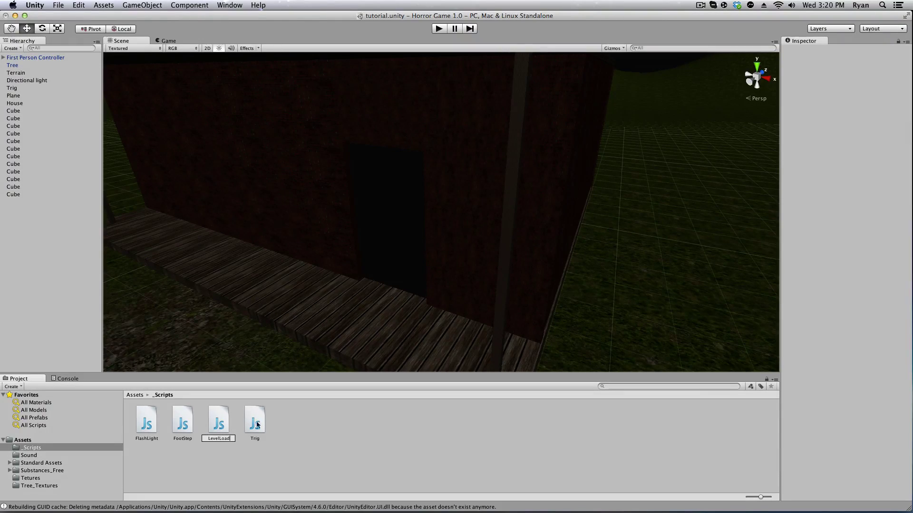
{"action": "left_click", "coordinate": [219, 423]}
{"action": "double_click", "coordinate": [216, 420]}
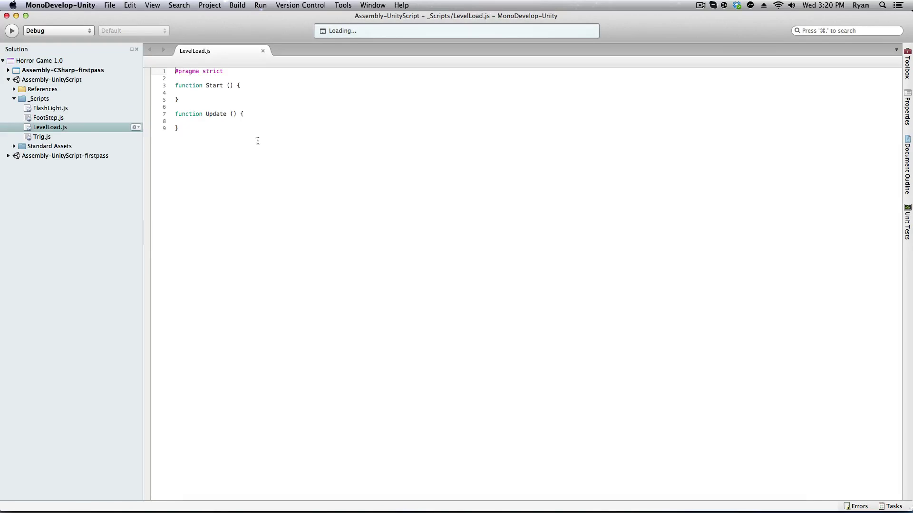
Change the Update function to OnTriggerEnter, have it call Application.LoadLevel("2");, then save the script and return to Unity
{"action": "left_click_drag", "start_coordinate": [257, 140], "coordinate": [175, 78]}
{"action": "left_click", "coordinate": [220, 122]}
{"action": "double_click", "coordinate": [214, 114]}
{"action": "type", "text": "OnTriggerEnter"}
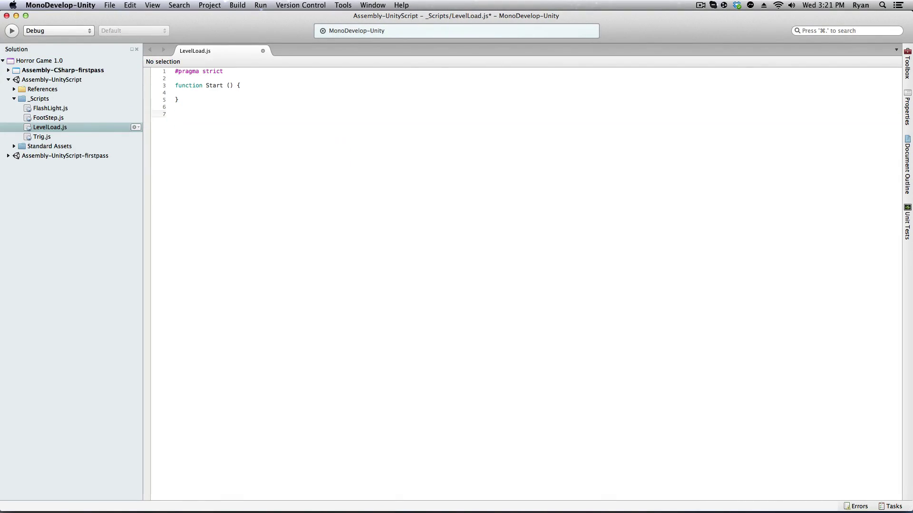
{"action": "key", "text": "Down"}
{"action": "type", "text": "Application.LoadLevel(\"2\");"}
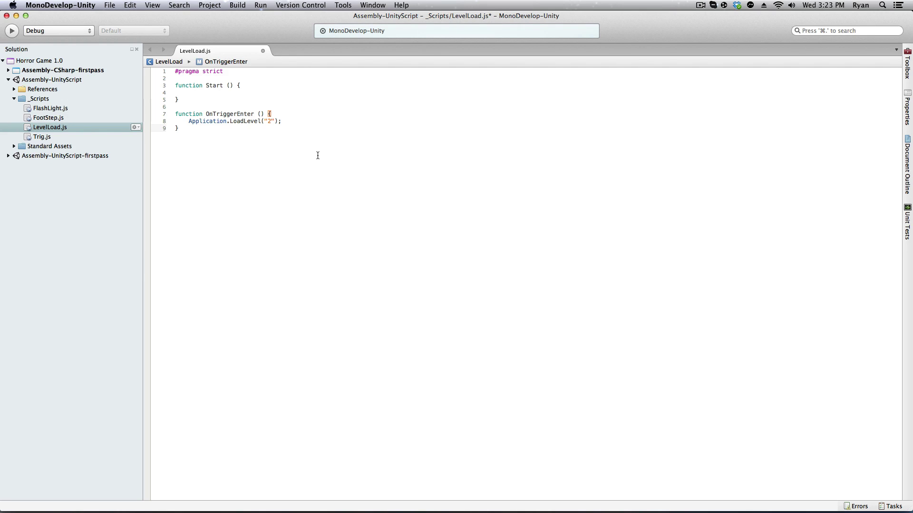
{"action": "key", "text": "super+s"}
{"action": "key", "text": "super+m"}
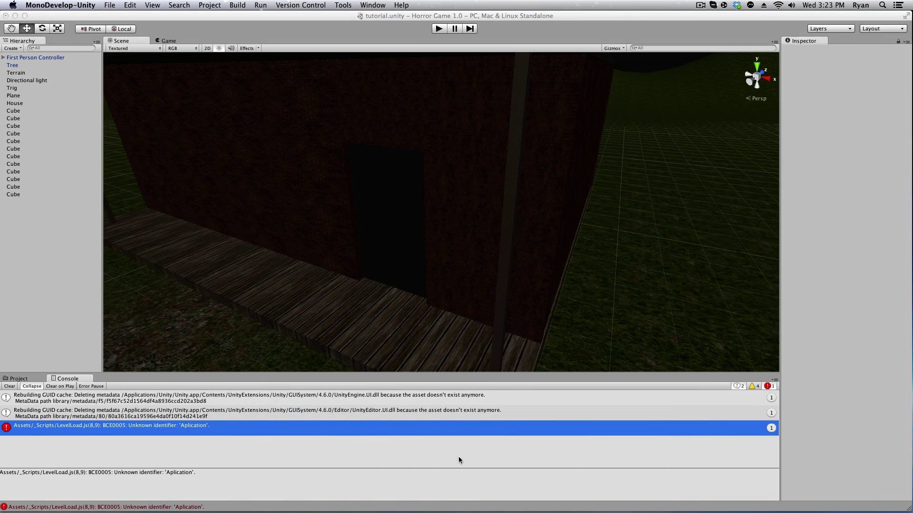
Clear the Console messages and return to the project's script files
{"action": "left_click", "coordinate": [9, 387]}
{"action": "left_click", "coordinate": [11, 386]}
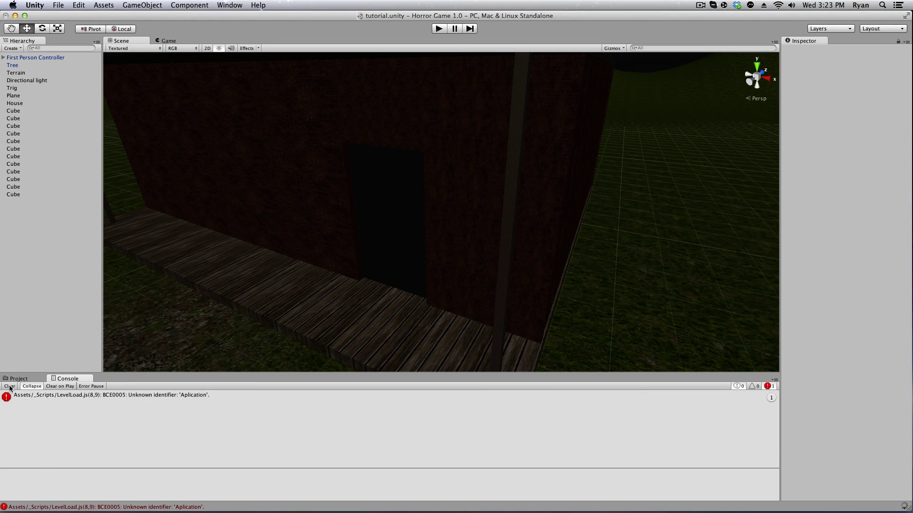
{"action": "left_click", "coordinate": [18, 379]}
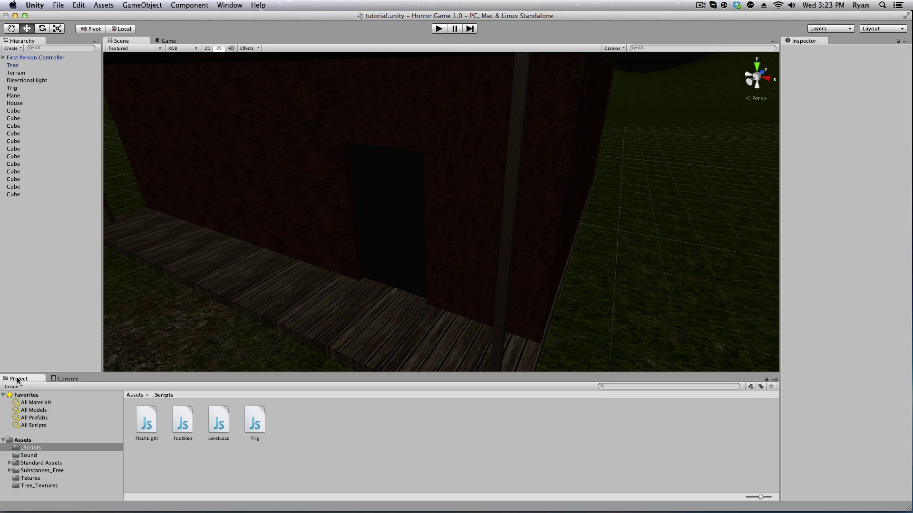
Rename the black cube in the doorway as Door
{"action": "left_click", "coordinate": [396, 249]}
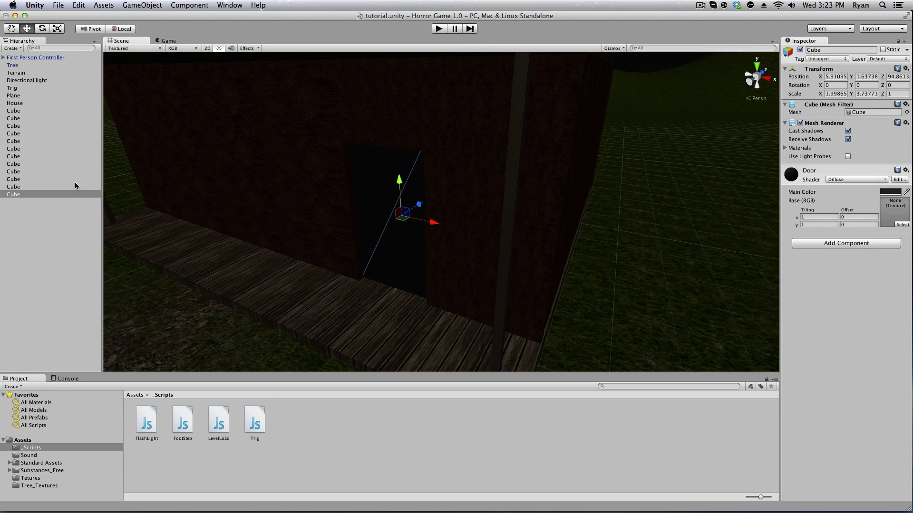
{"action": "left_click", "coordinate": [14, 195]}
{"action": "key", "text": "Return"}
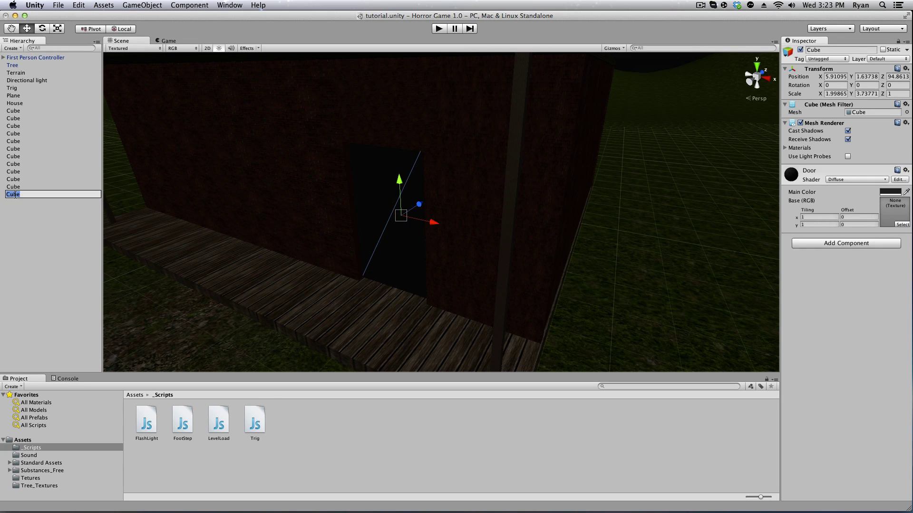
{"action": "type", "text": "Door"}
{"action": "left_click", "coordinate": [20, 234]}
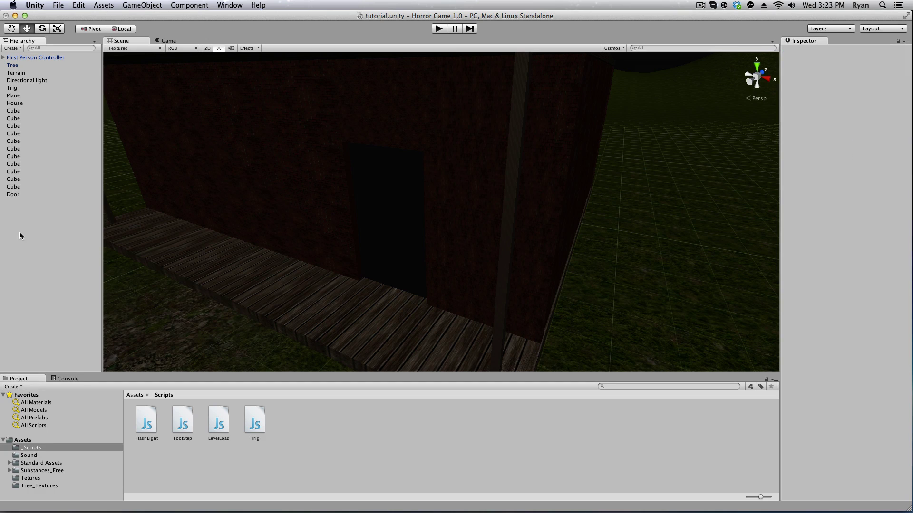
Attach the LevelLoad script to the Door object
{"action": "left_click", "coordinate": [18, 194]}
{"action": "left_click_drag", "start_coordinate": [216, 425], "coordinate": [810, 291]}
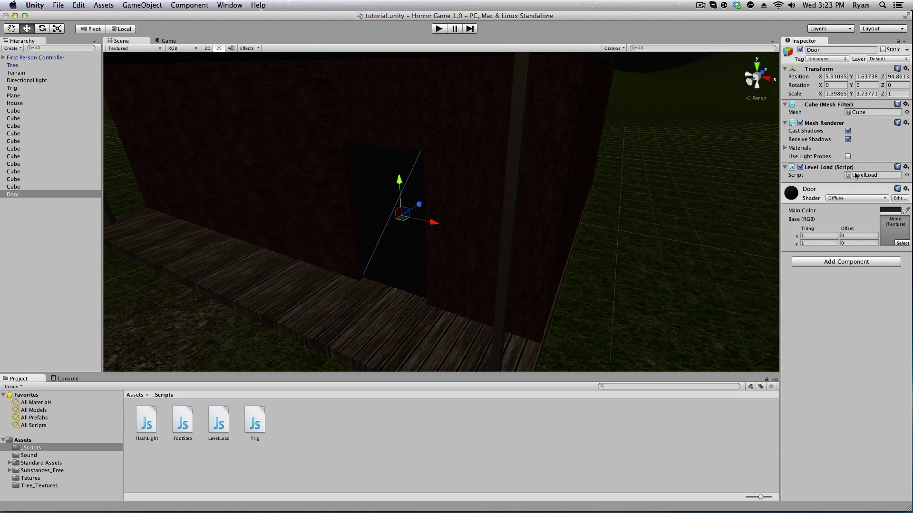
{"action": "scroll", "coordinate": [471, 188], "scroll_direction": "down", "scroll_amount": 4}
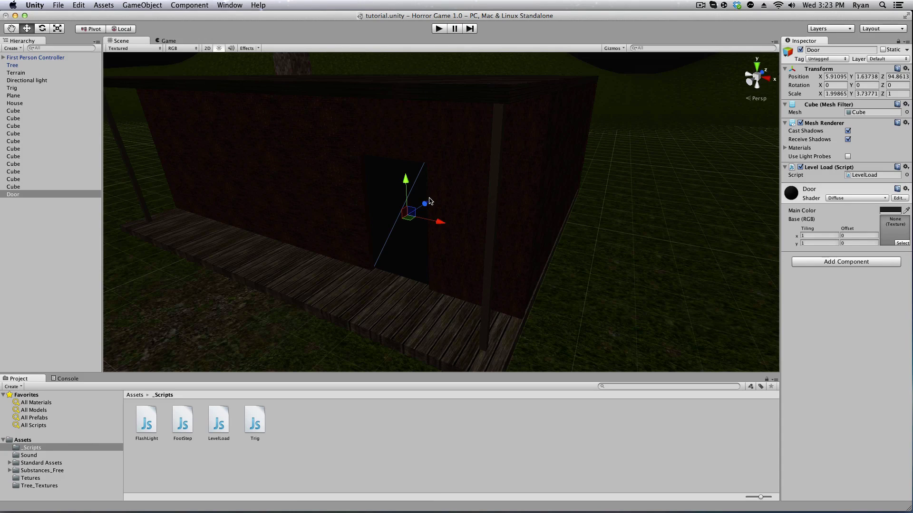
Check which scenes are listed in the Build Settings, then close the dialog
{"action": "left_click", "coordinate": [58, 4]}
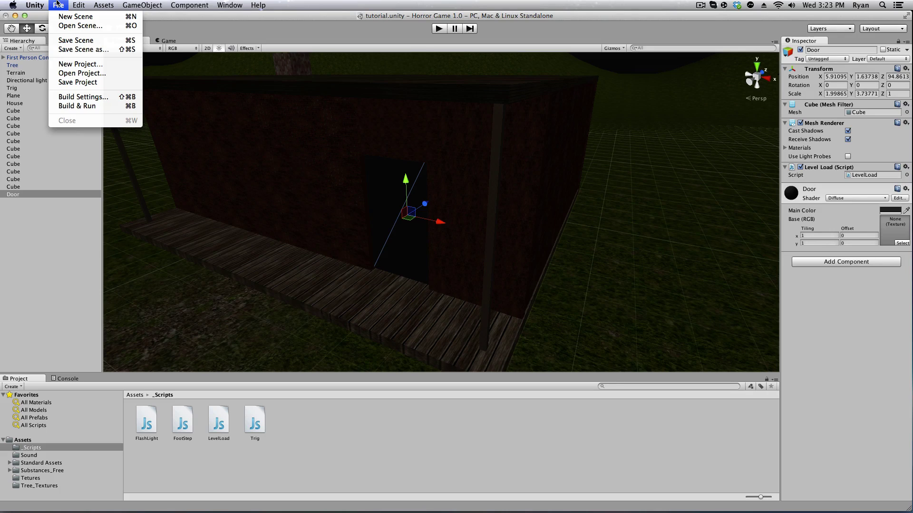
{"action": "left_click", "coordinate": [68, 97]}
{"action": "left_click_drag", "start_coordinate": [185, 34], "coordinate": [480, 103]}
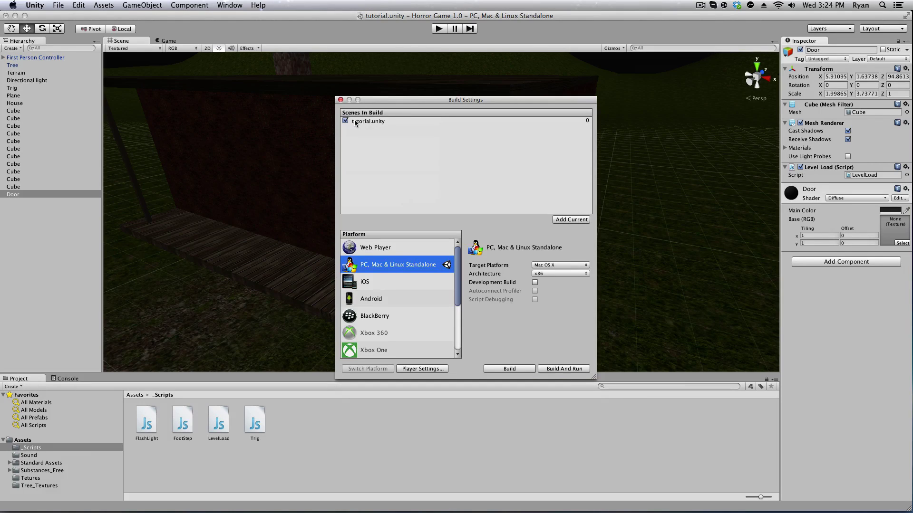
{"action": "left_click", "coordinate": [340, 100]}
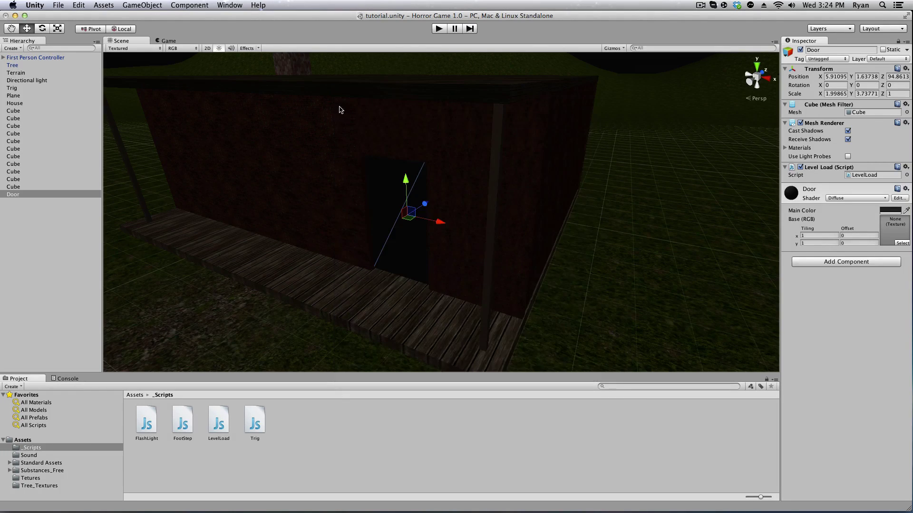
Open the tutorial scene from the Assets folder and look over the forest level around the house
{"action": "left_click", "coordinate": [63, 432]}
{"action": "left_click", "coordinate": [24, 440]}
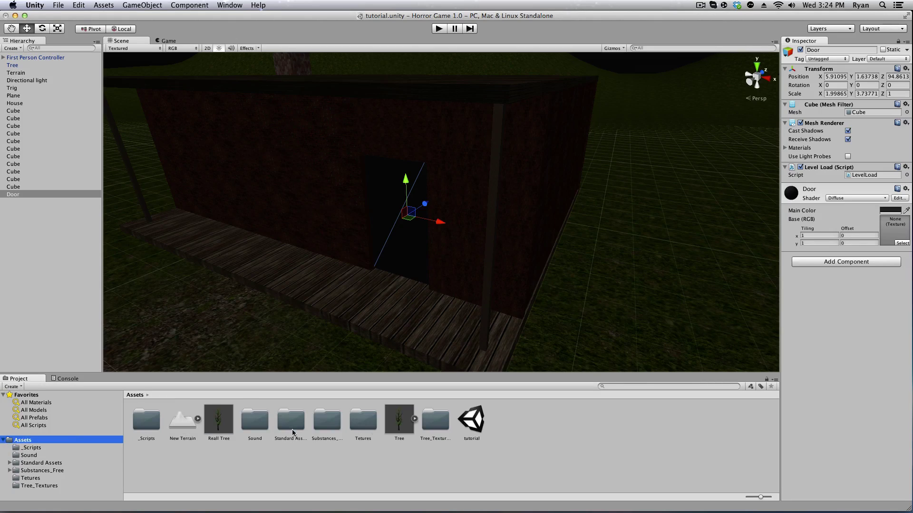
{"action": "double_click", "coordinate": [485, 421]}
{"action": "left_click", "coordinate": [528, 178]}
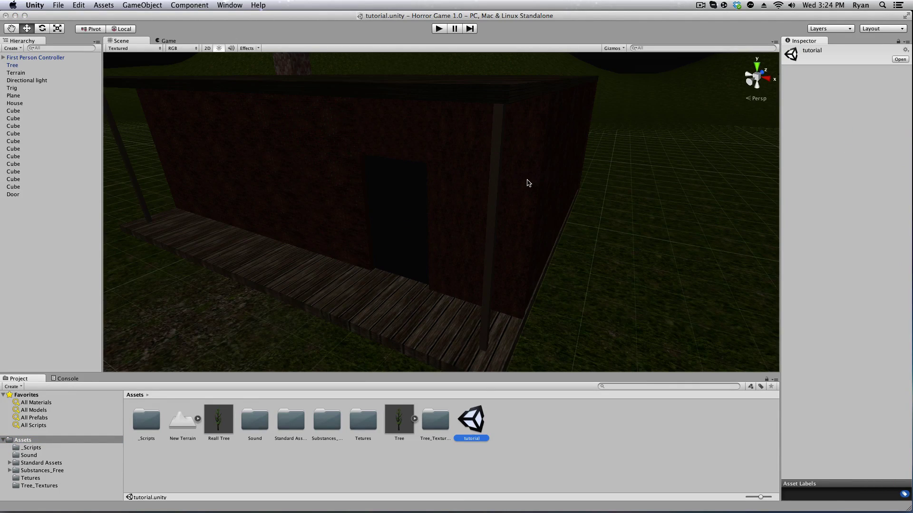
{"action": "scroll", "coordinate": [454, 212], "scroll_direction": "down", "scroll_amount": 10}
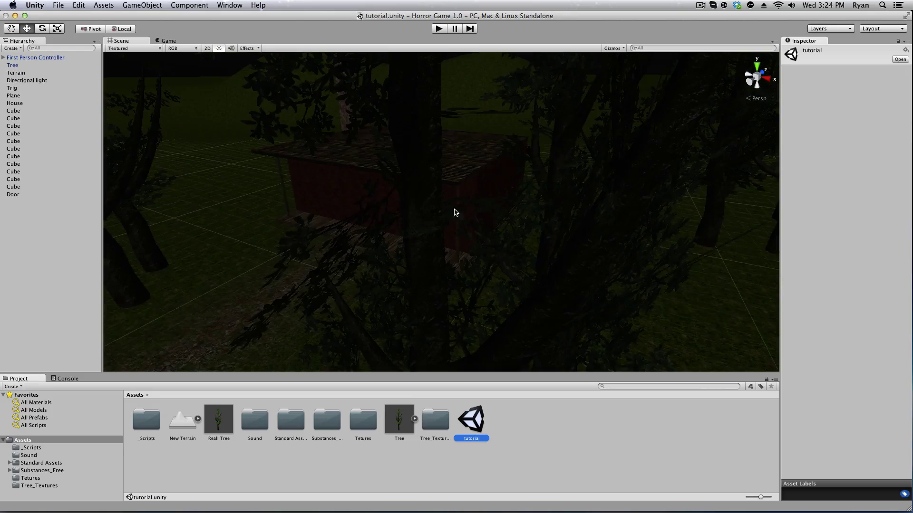
{"action": "middle_click_drag", "start_coordinate": [447, 200], "coordinate": [438, 283]}
{"action": "left_click_drag", "start_coordinate": [438, 284], "coordinate": [493, 244], "text": "alt"}
{"action": "middle_click_drag", "start_coordinate": [494, 244], "coordinate": [601, 181]}
Create a new scene and add a cube to it near the main camera
{"action": "left_click", "coordinate": [59, 5]}
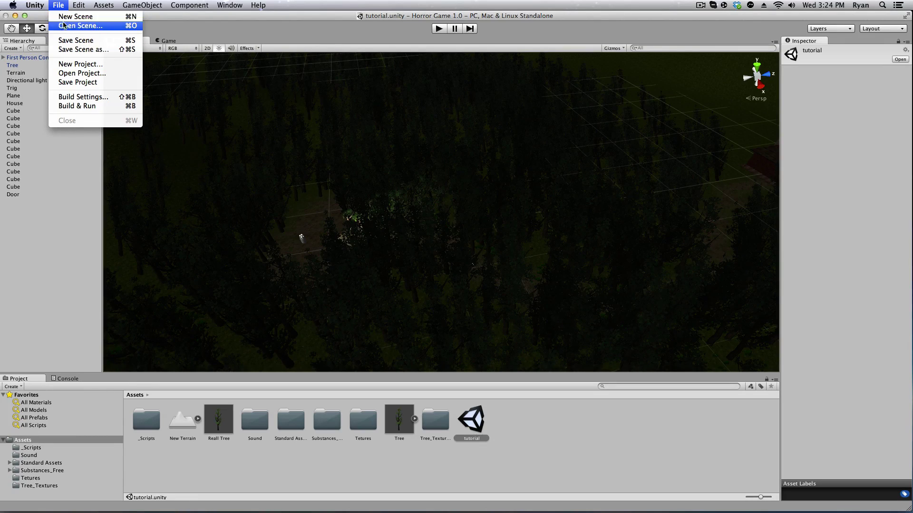
{"action": "left_click", "coordinate": [78, 17]}
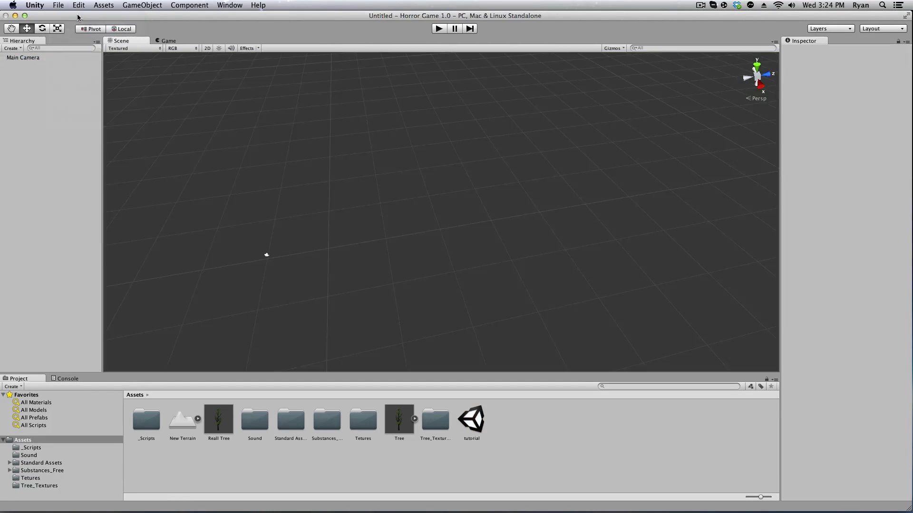
{"action": "right_click_drag", "start_coordinate": [366, 240], "coordinate": [334, 252]}
{"action": "scroll", "coordinate": [334, 253], "scroll_direction": "up", "scroll_amount": 3}
{"action": "middle_click_drag", "start_coordinate": [340, 250], "coordinate": [456, 235]}
{"action": "left_click", "coordinate": [145, 5]}
{"action": "mouse_move", "coordinate": [155, 35]}
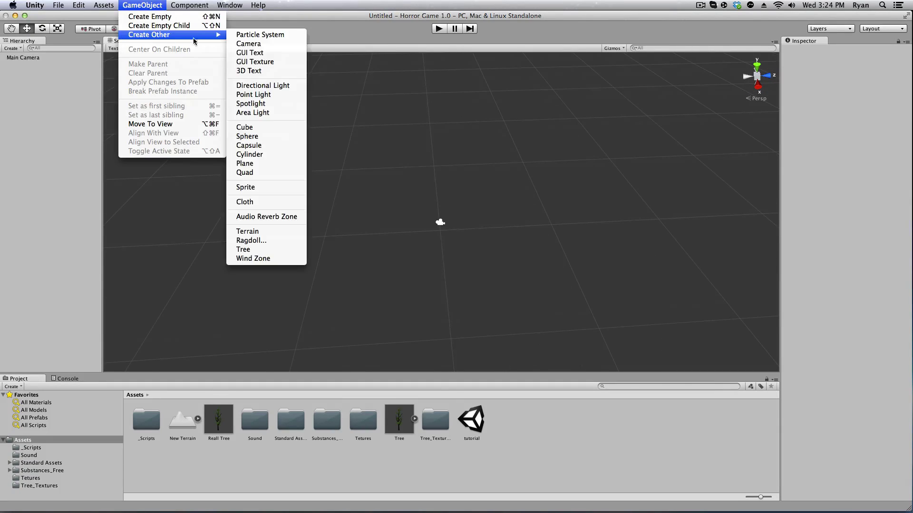
{"action": "left_click", "coordinate": [259, 128]}
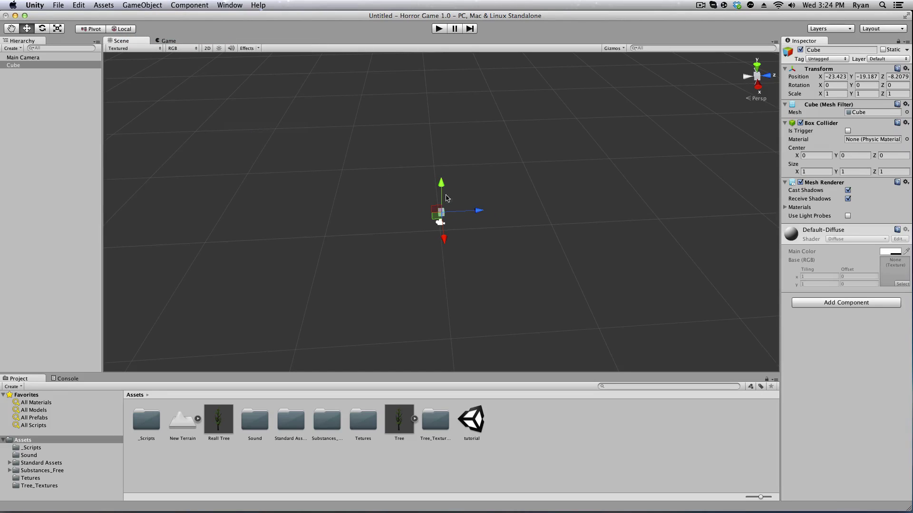
Scale the cube into a large flat floor about 48 units along X and 85 units along Z
{"action": "left_click", "coordinate": [57, 28]}
{"action": "left_click_drag", "start_coordinate": [483, 220], "coordinate": [663, 164]}
{"action": "left_click_drag", "start_coordinate": [459, 214], "coordinate": [633, 209]}
{"action": "left_click_drag", "start_coordinate": [444, 240], "coordinate": [452, 295]}
{"action": "left_click_drag", "start_coordinate": [445, 238], "coordinate": [463, 414]}
{"action": "left_click", "coordinate": [524, 97]}
{"action": "scroll", "coordinate": [511, 197], "scroll_direction": "up", "scroll_amount": 3}
{"action": "right_click_drag", "start_coordinate": [511, 197], "coordinate": [511, 196]}
{"action": "left_click_drag", "start_coordinate": [511, 198], "coordinate": [523, 66], "text": "alt"}
{"action": "scroll", "coordinate": [512, 128], "scroll_direction": "up", "scroll_amount": 4}
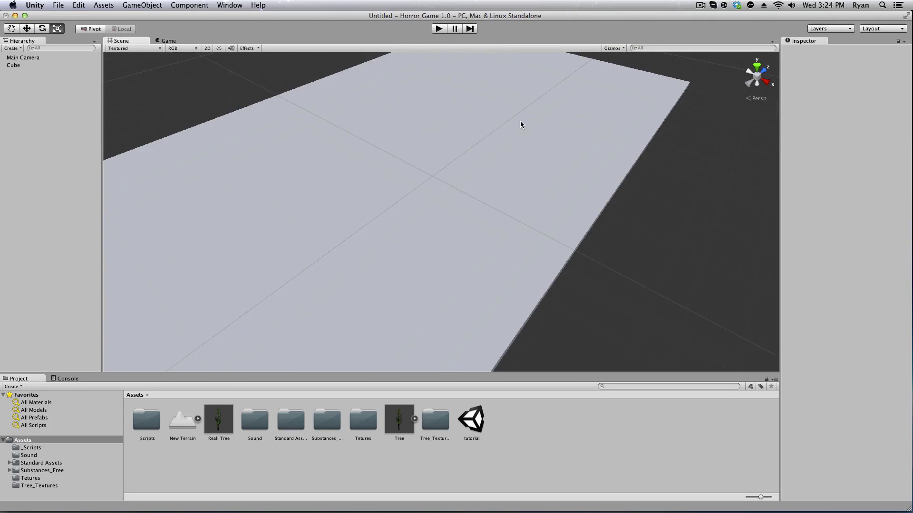
Set the floor cube's X, Y and Z position to 0
{"action": "left_click", "coordinate": [460, 113]}
{"action": "left_click", "coordinate": [837, 77]}
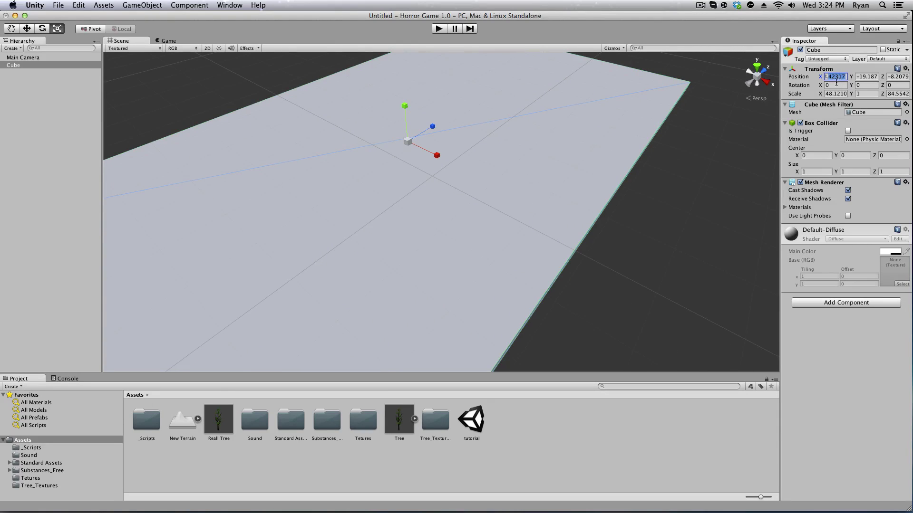
{"action": "type", "text": "-23.0"}
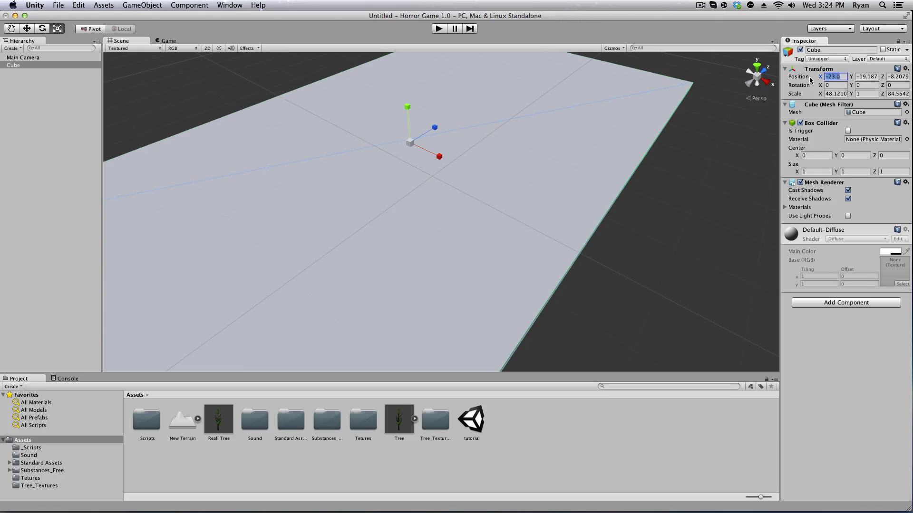
{"action": "type", "text": "0"}
{"action": "double_click", "coordinate": [873, 78]}
{"action": "type", "text": "0"}
{"action": "left_click_drag", "start_coordinate": [882, 79], "coordinate": [853, 79]}
{"action": "type", "text": "0"}
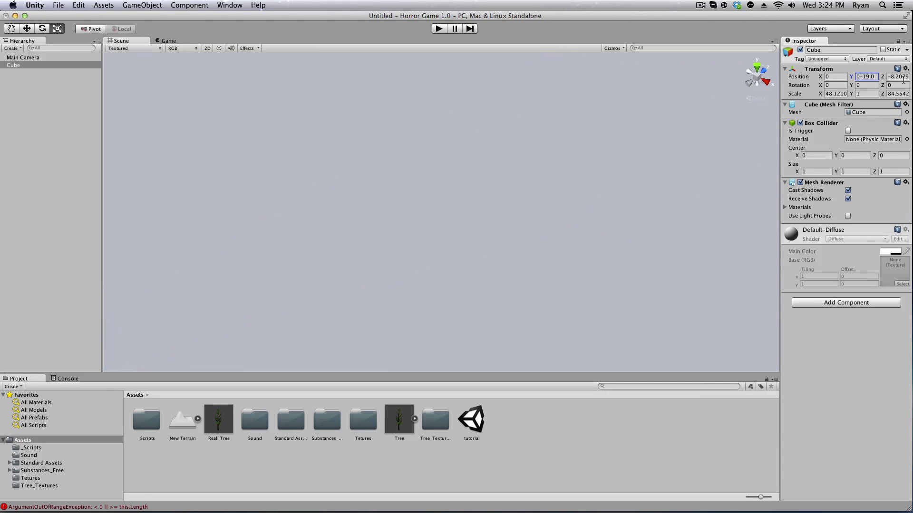
{"action": "key", "text": "Tab"}
{"action": "left_click", "coordinate": [869, 77]}
{"action": "scroll", "coordinate": [575, 145], "scroll_direction": "down", "scroll_amount": 5}
{"action": "scroll", "coordinate": [575, 146], "scroll_direction": "up", "scroll_amount": 2}
{"action": "left_click", "coordinate": [703, 207]}
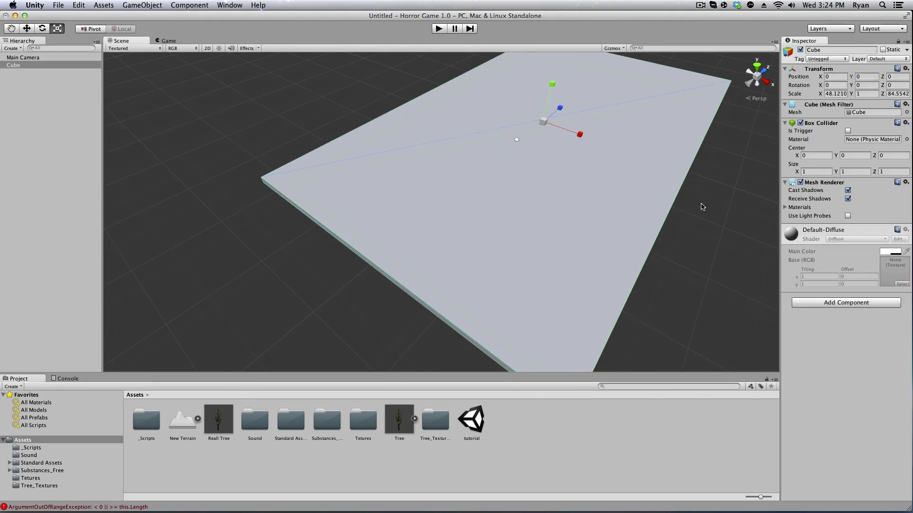
{"action": "left_click", "coordinate": [702, 207]}
Place the First Person Controller prefab from Standard Assets on the floor and raise it above the surface
{"action": "scroll", "coordinate": [703, 207], "scroll_direction": "up", "scroll_amount": 5}
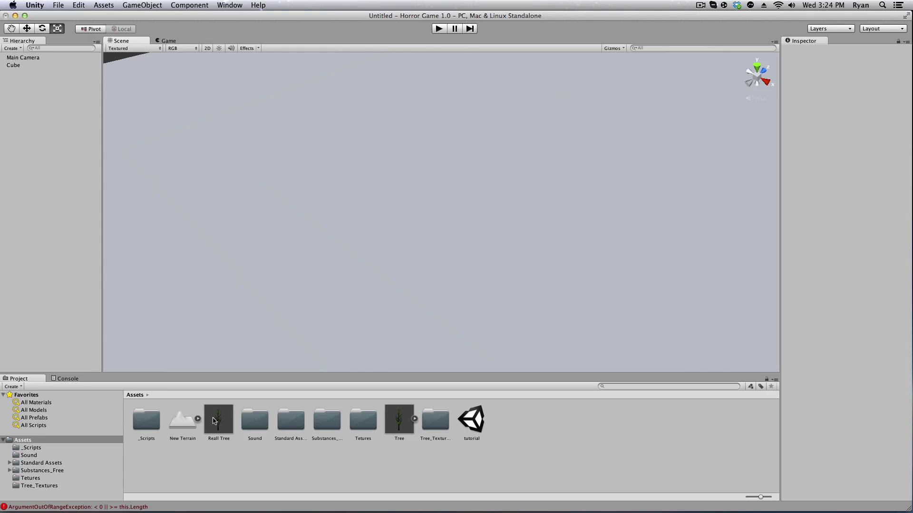
{"action": "double_click", "coordinate": [296, 426]}
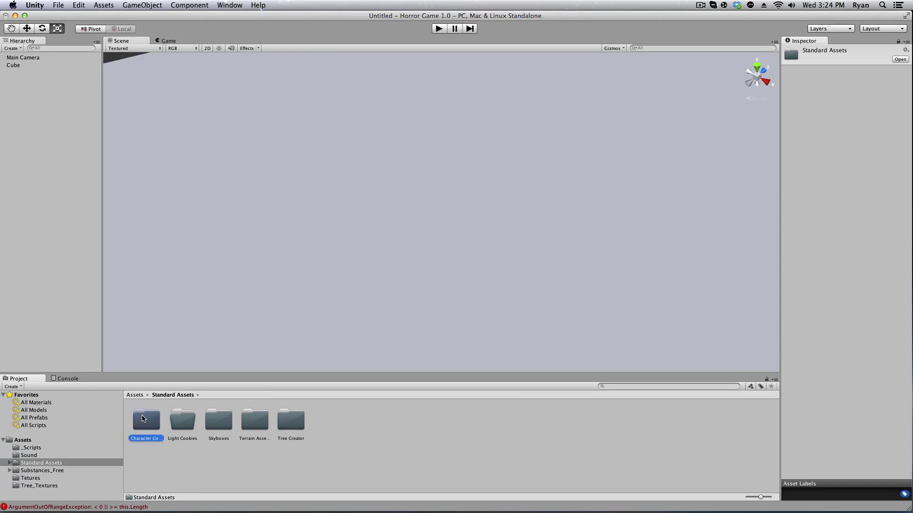
{"action": "double_click", "coordinate": [146, 420]}
{"action": "left_click_drag", "start_coordinate": [146, 419], "coordinate": [519, 159]}
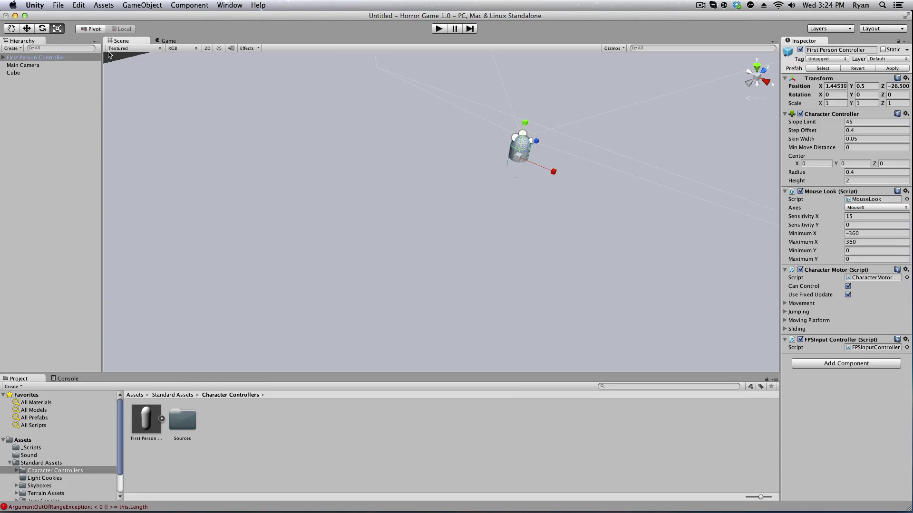
{"action": "key", "text": "w"}
{"action": "left_click_drag", "start_coordinate": [523, 121], "coordinate": [521, 97]}
{"action": "scroll", "coordinate": [195, 88], "scroll_direction": "down", "scroll_amount": 8}
{"action": "left_click", "coordinate": [219, 93]}
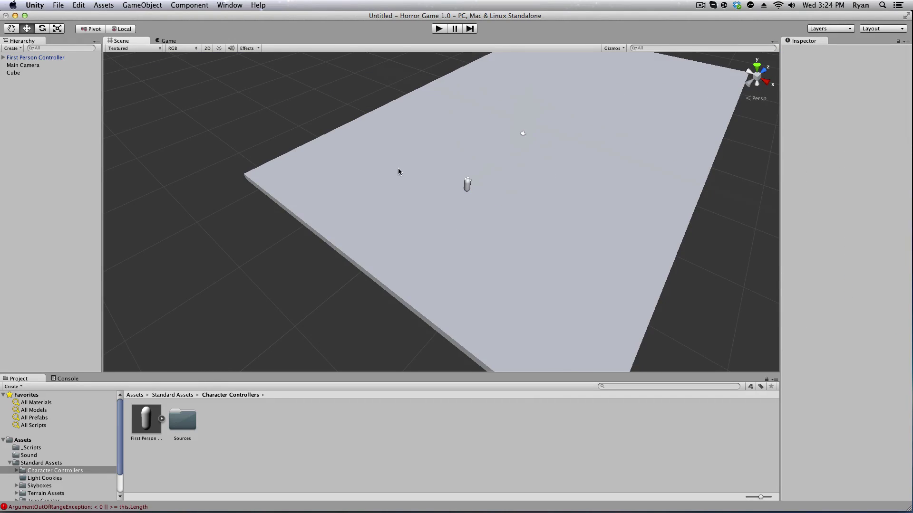
Add the current scene to the build's scene list, saving it as 2 in the Assets folder
{"action": "left_click", "coordinate": [58, 5]}
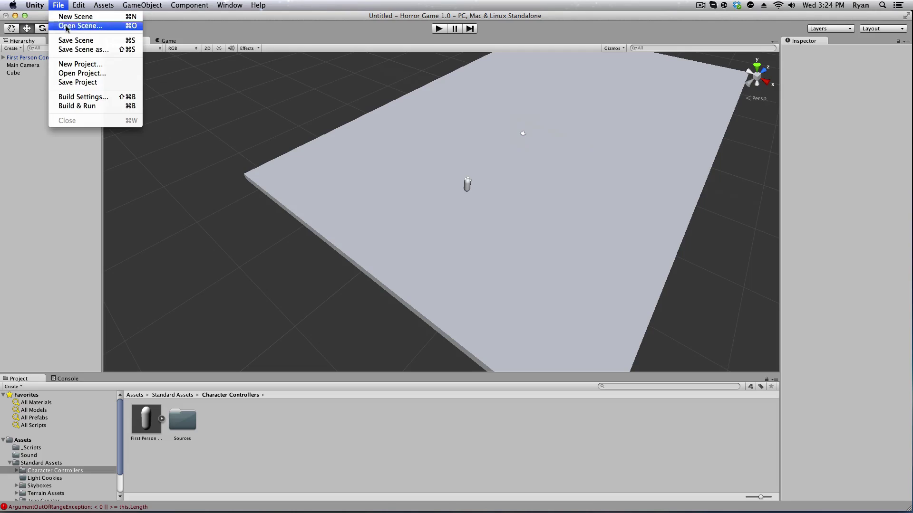
{"action": "left_click", "coordinate": [75, 97]}
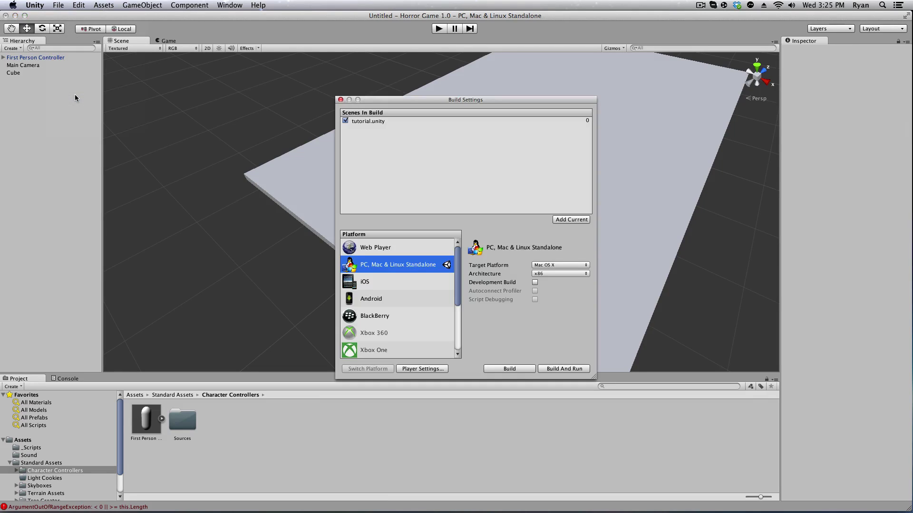
{"action": "left_click", "coordinate": [564, 220]}
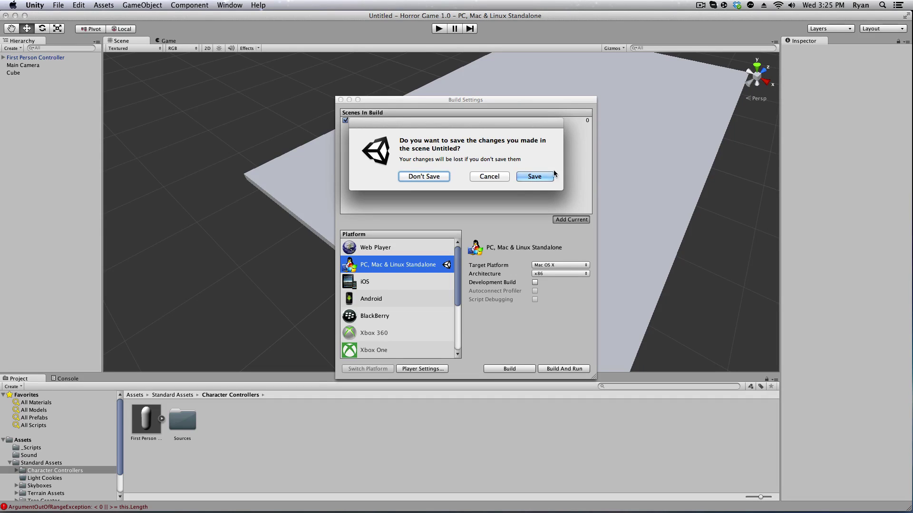
{"action": "left_click", "coordinate": [526, 175]}
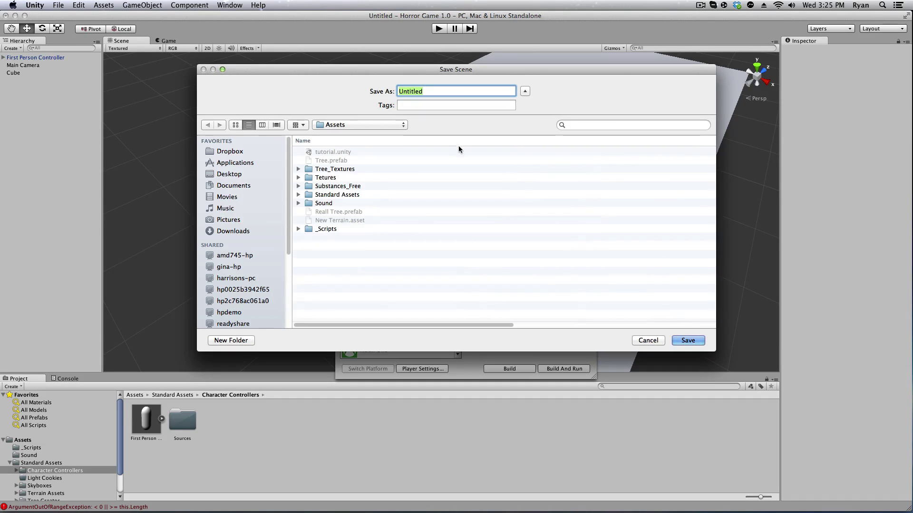
{"action": "type", "text": "2"}
{"action": "left_click", "coordinate": [695, 341]}
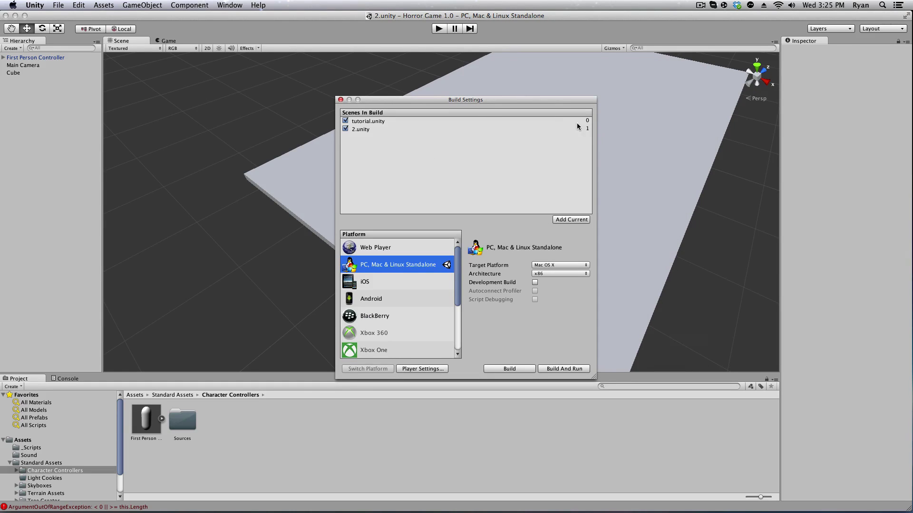
{"action": "left_click", "coordinate": [340, 100]}
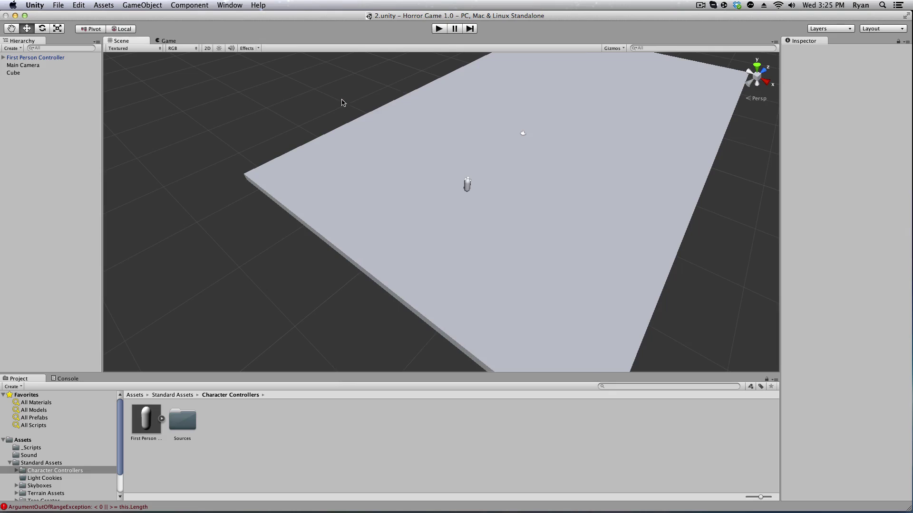
Run a short play test of scene 2 and stop it
{"action": "left_click", "coordinate": [437, 28]}
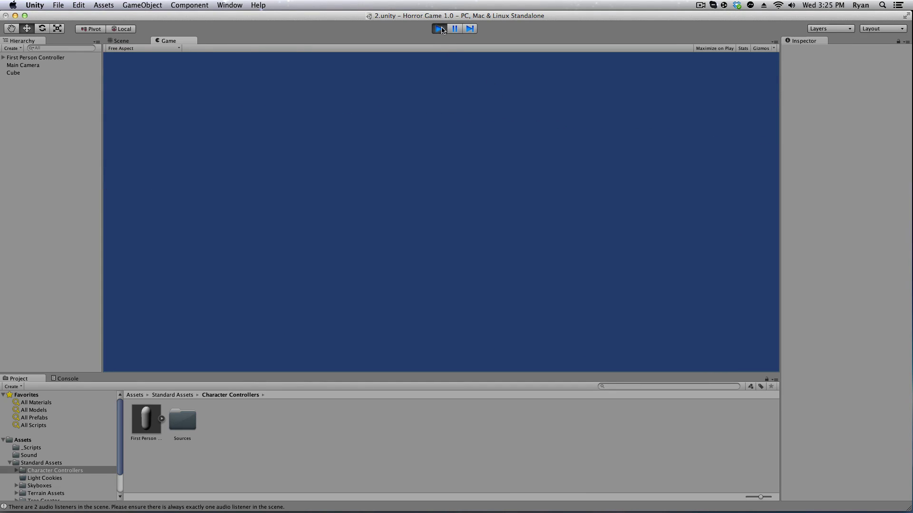
{"action": "left_click", "coordinate": [440, 29]}
Attach the FlashLight script to the First Person Controller and play-test the scene with it
{"action": "left_click", "coordinate": [38, 441]}
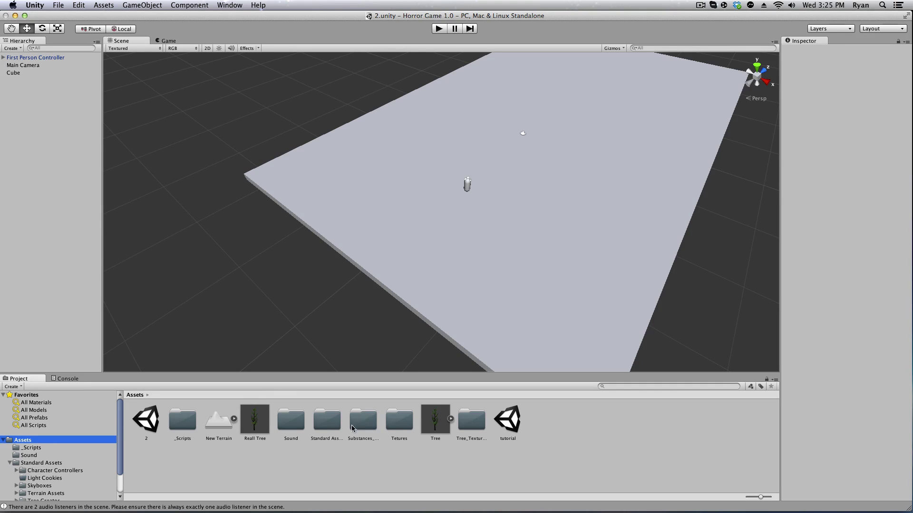
{"action": "double_click", "coordinate": [172, 426]}
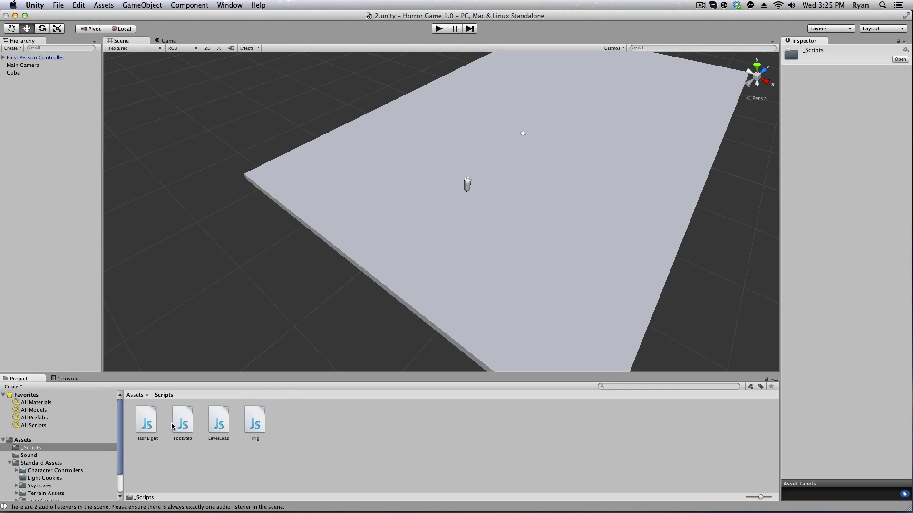
{"action": "left_click", "coordinate": [466, 185]}
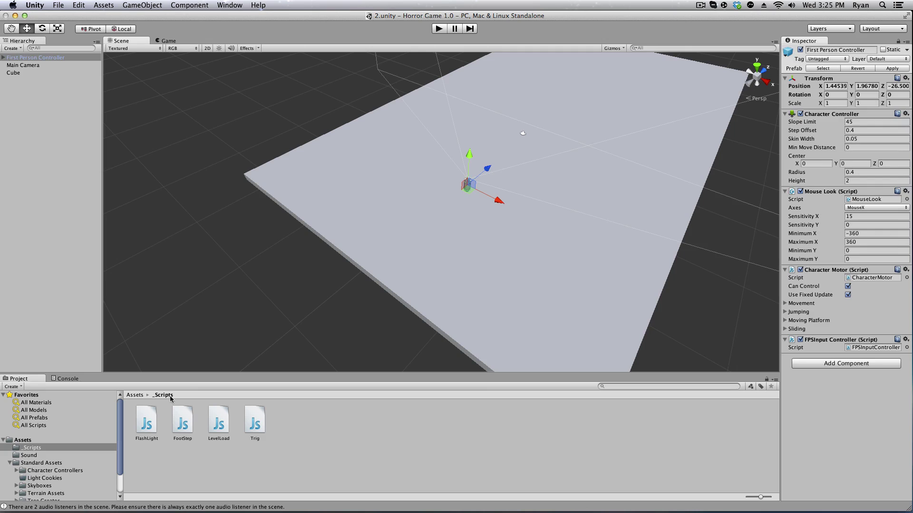
{"action": "left_click_drag", "start_coordinate": [819, 408], "coordinate": [819, 409]}
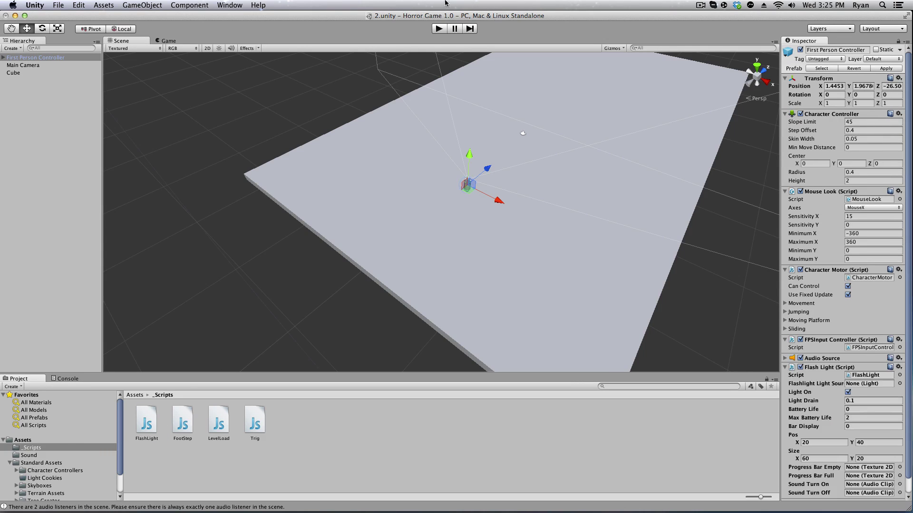
{"action": "left_click", "coordinate": [439, 29]}
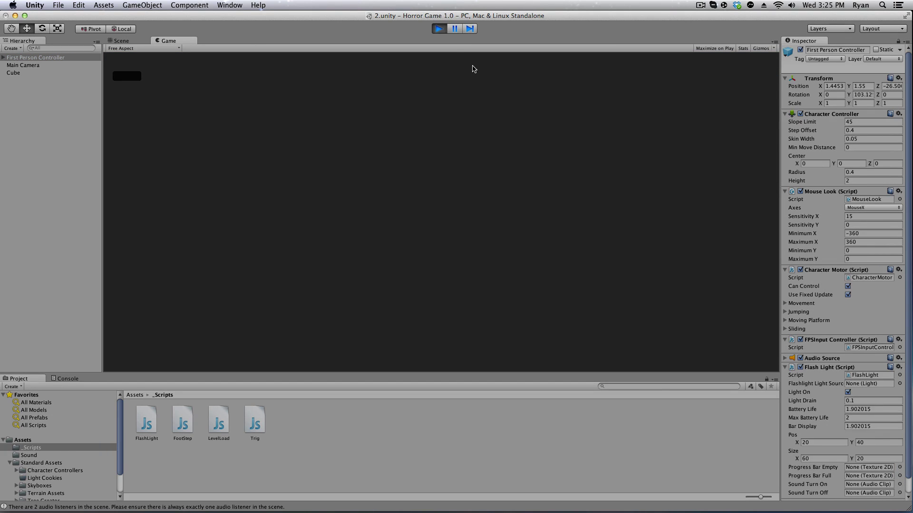
{"action": "left_click", "coordinate": [439, 29]}
Remove the Flash Light script component from the First Person Controller
{"action": "scroll", "coordinate": [470, 208], "scroll_direction": "down", "scroll_amount": 1}
{"action": "scroll", "coordinate": [470, 209], "scroll_direction": "up", "scroll_amount": 10}
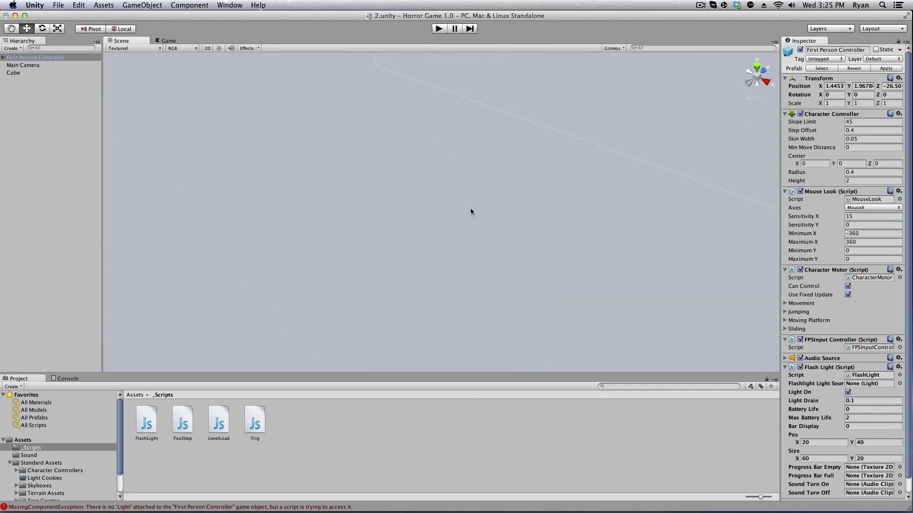
{"action": "scroll", "coordinate": [368, 274], "scroll_direction": "down", "scroll_amount": 10}
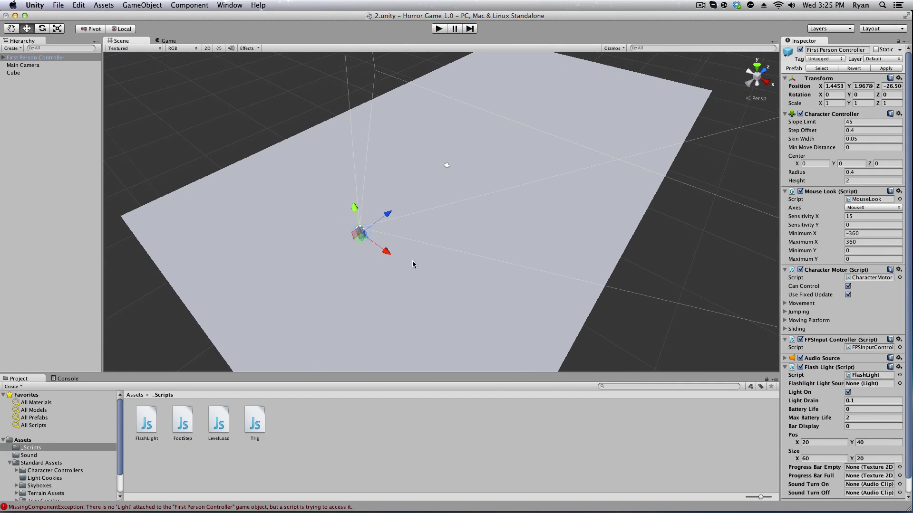
{"action": "right_click", "coordinate": [802, 371]}
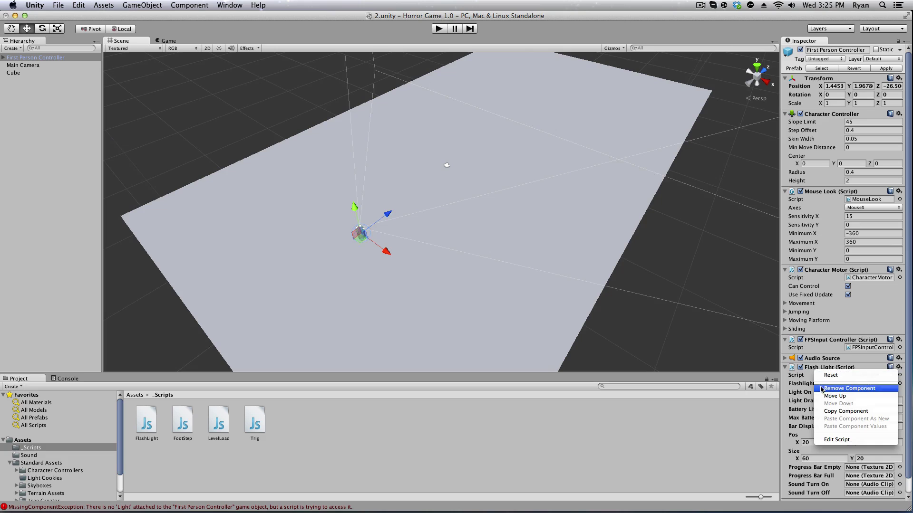
{"action": "left_click", "coordinate": [820, 388]}
Add a directional light to scene 2 to illuminate the floor and player
{"action": "left_click", "coordinate": [142, 4]}
{"action": "mouse_move", "coordinate": [161, 35]}
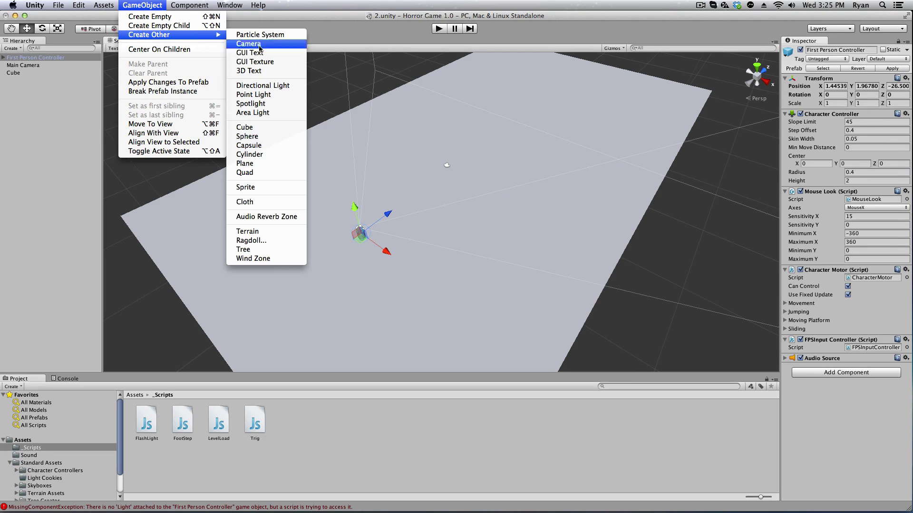
{"action": "left_click", "coordinate": [263, 86]}
{"action": "left_click", "coordinate": [662, 240]}
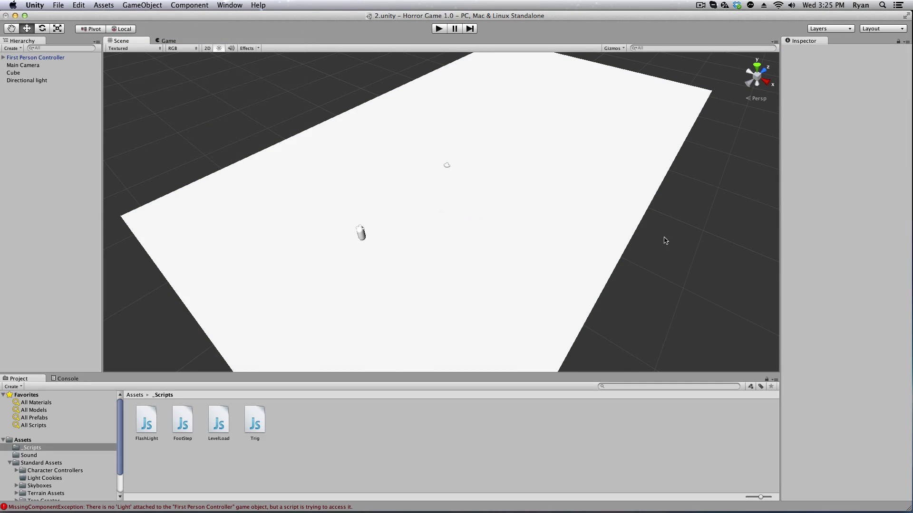
{"action": "scroll", "coordinate": [517, 221], "scroll_direction": "up", "scroll_amount": 5}
{"action": "scroll", "coordinate": [517, 221], "scroll_direction": "down", "scroll_amount": 5}
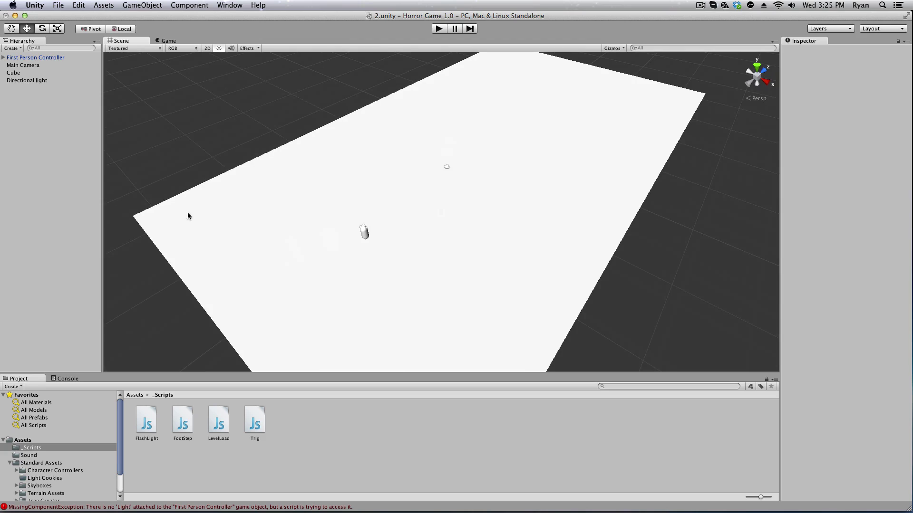
Open the tutorial scene from the Assets folder, saving the changes to scene 2
{"action": "left_click", "coordinate": [32, 448]}
{"action": "left_click", "coordinate": [17, 441]}
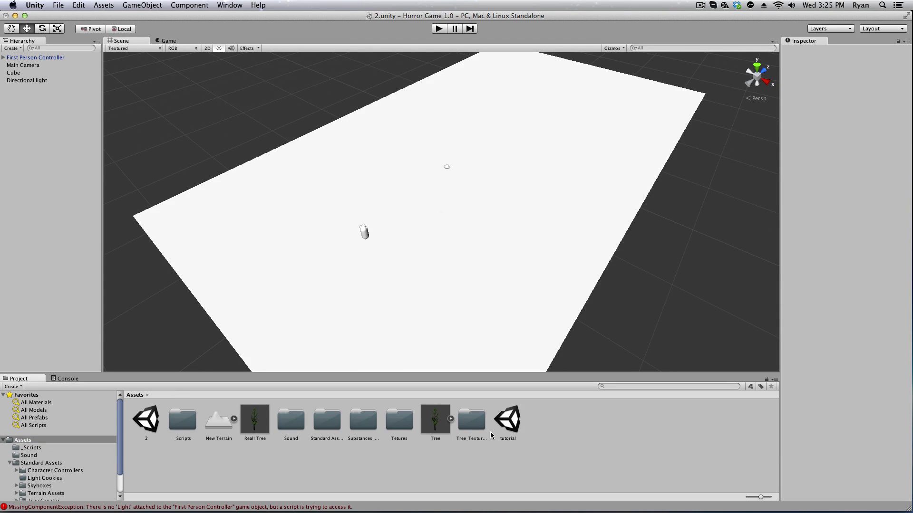
{"action": "double_click", "coordinate": [517, 417]}
{"action": "left_click", "coordinate": [534, 177]}
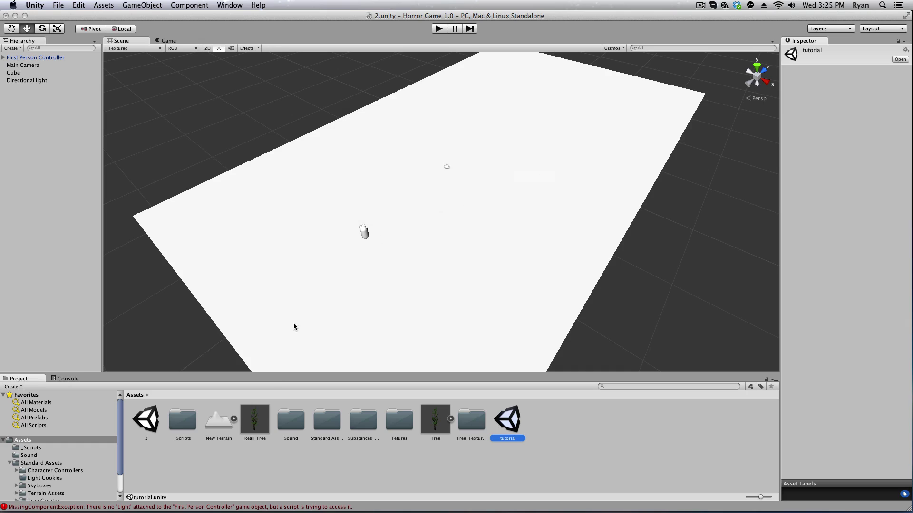
Examine the forest, the path and the house in the tutorial scene
{"action": "scroll", "coordinate": [465, 263], "scroll_direction": "down", "scroll_amount": 6}
{"action": "scroll", "coordinate": [468, 262], "scroll_direction": "up", "scroll_amount": 2}
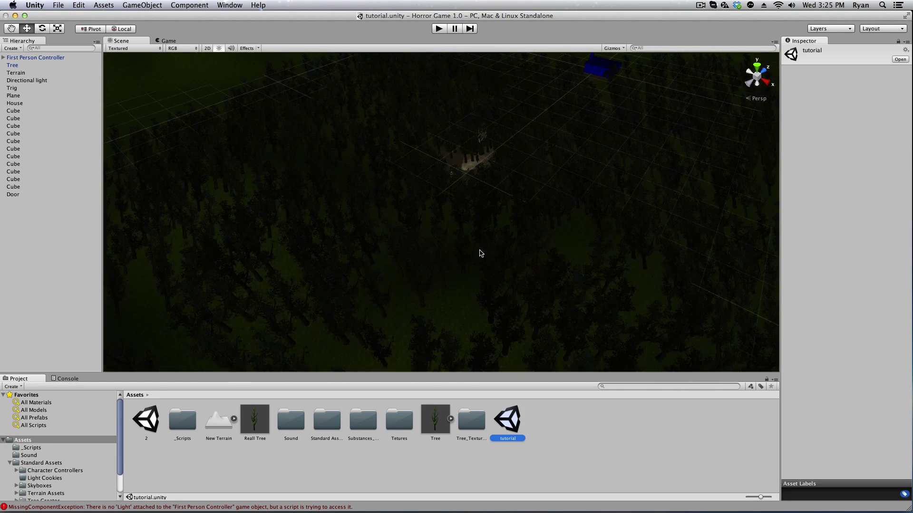
{"action": "middle_click_drag", "start_coordinate": [479, 252], "coordinate": [348, 386]}
{"action": "scroll", "coordinate": [553, 111], "scroll_direction": "up", "scroll_amount": 3}
{"action": "middle_click_drag", "start_coordinate": [552, 112], "coordinate": [471, 212]}
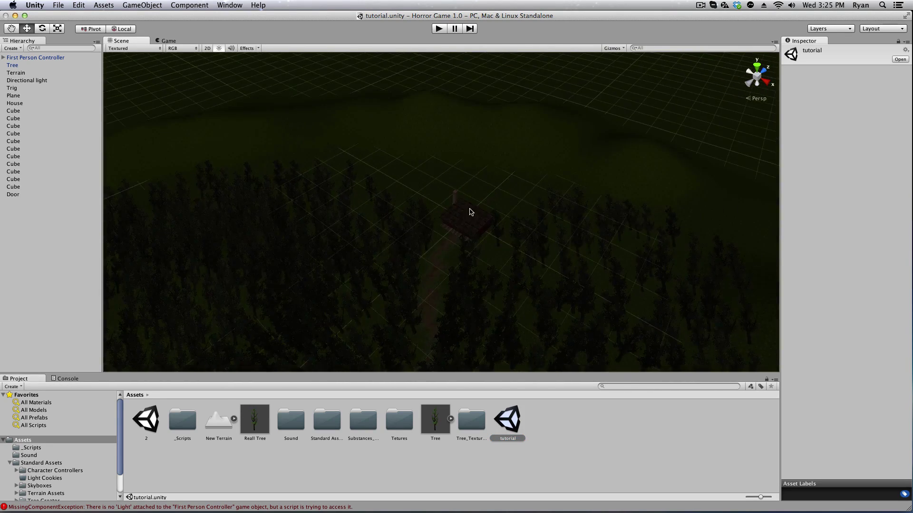
{"action": "scroll", "coordinate": [476, 229], "scroll_direction": "up", "scroll_amount": 5}
{"action": "right_click_drag", "start_coordinate": [485, 276], "coordinate": [504, 271]}
{"action": "scroll", "coordinate": [505, 271], "scroll_direction": "down", "scroll_amount": 2}
{"action": "middle_click_drag", "start_coordinate": [506, 271], "coordinate": [550, 81]}
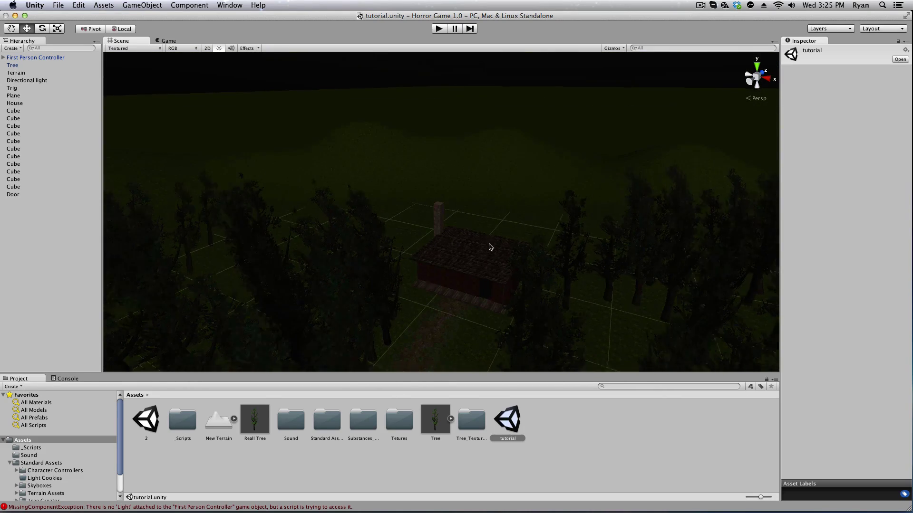
{"action": "scroll", "coordinate": [486, 253], "scroll_direction": "down", "scroll_amount": 3}
{"action": "scroll", "coordinate": [360, 174], "scroll_direction": "down", "scroll_amount": 2}
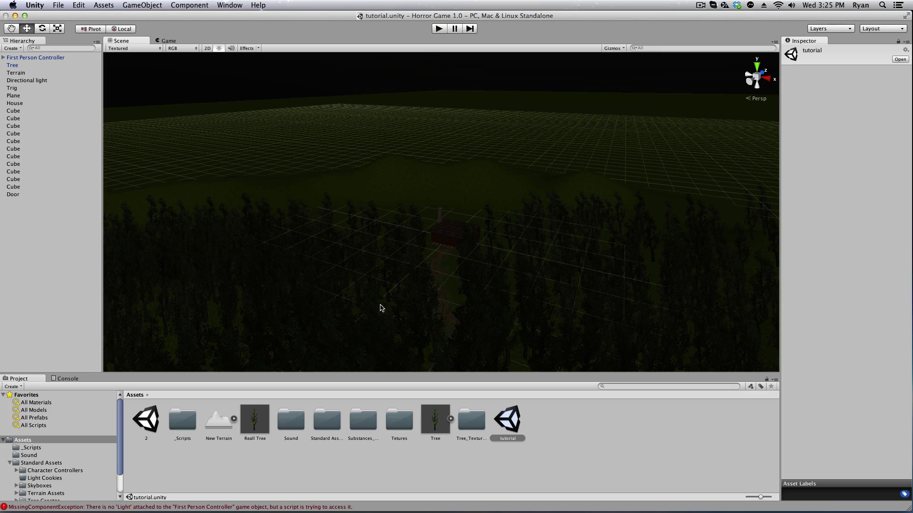
Clear all messages from the console and return to the project assets
{"action": "left_click", "coordinate": [136, 507]}
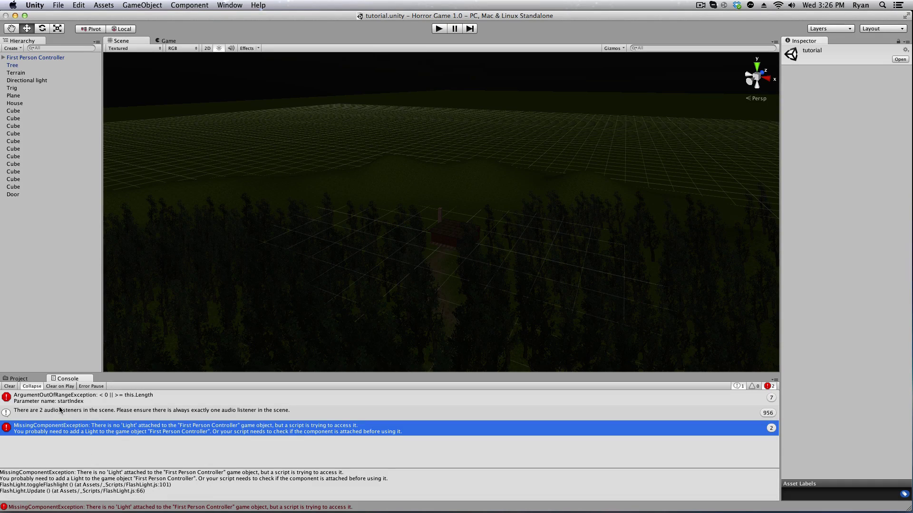
{"action": "left_click", "coordinate": [6, 386]}
{"action": "left_click", "coordinate": [17, 379]}
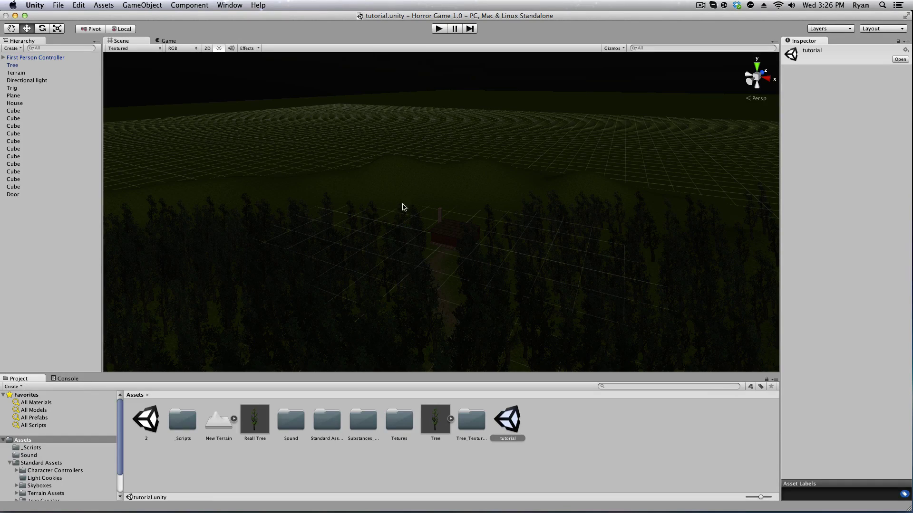
Change the level name in the LevelLoad script's Application.LoadLevel call to "1", save the script and close the code editor
{"action": "scroll", "coordinate": [381, 206], "scroll_direction": "up", "scroll_amount": 5}
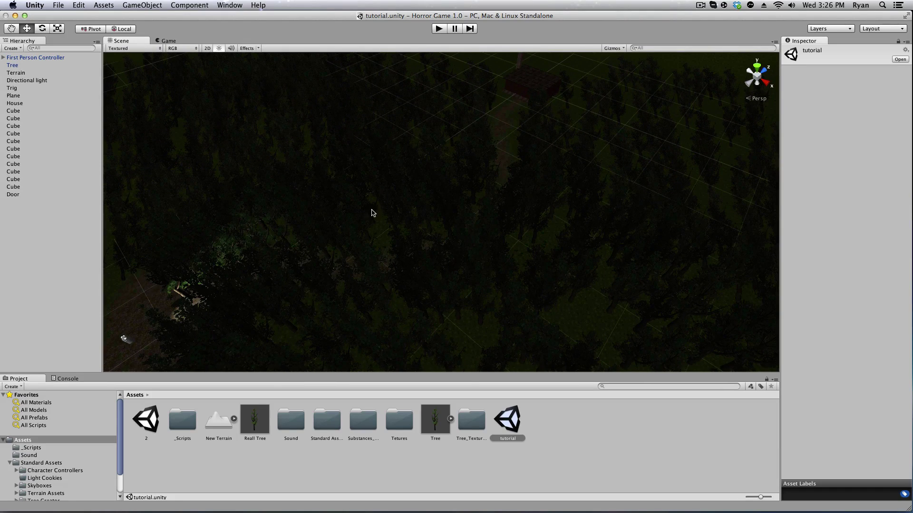
{"action": "double_click", "coordinate": [180, 427]}
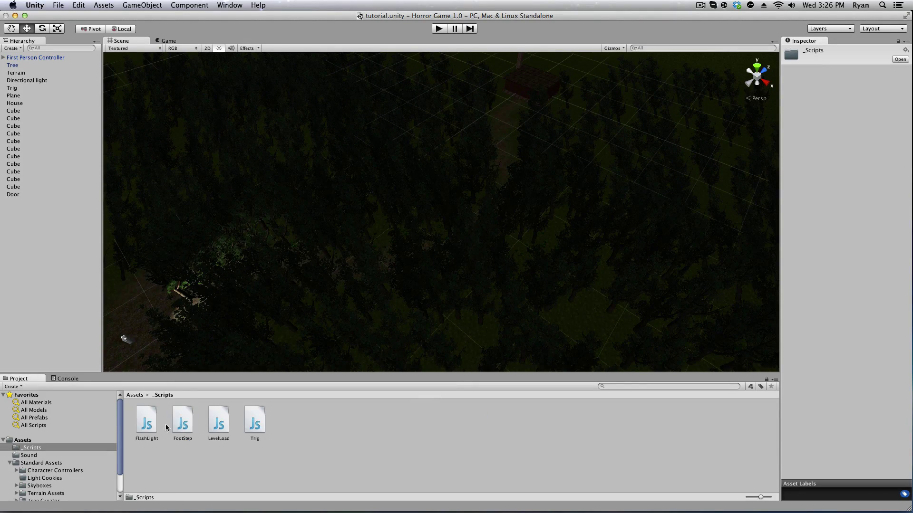
{"action": "left_click", "coordinate": [218, 421]}
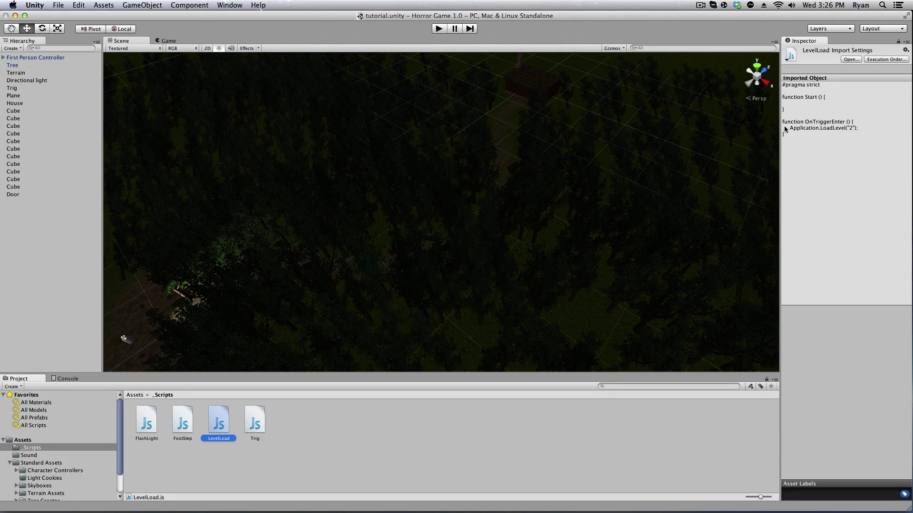
{"action": "left_click", "coordinate": [56, 4]}
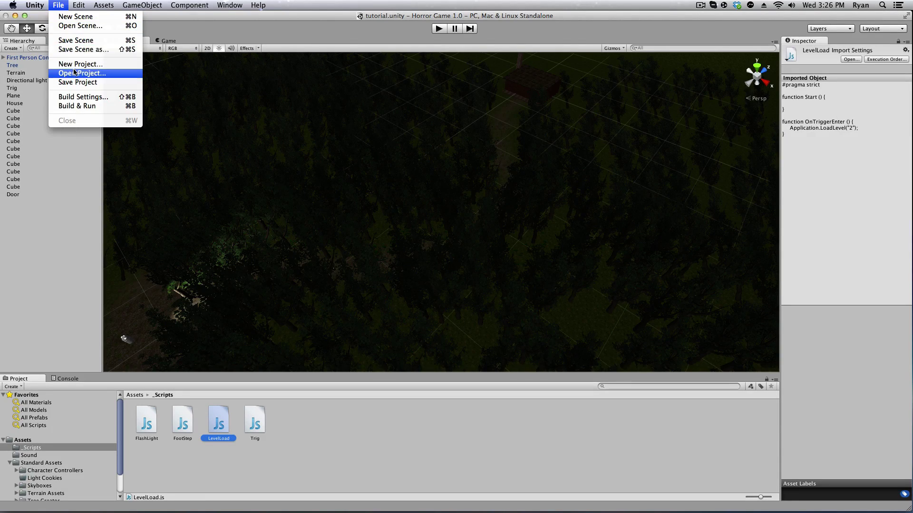
{"action": "left_click", "coordinate": [398, 459]}
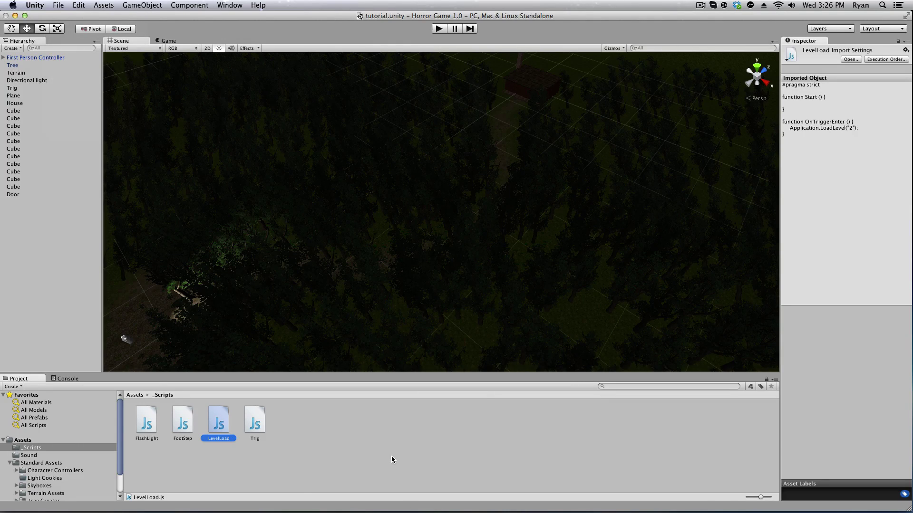
{"action": "double_click", "coordinate": [219, 423]}
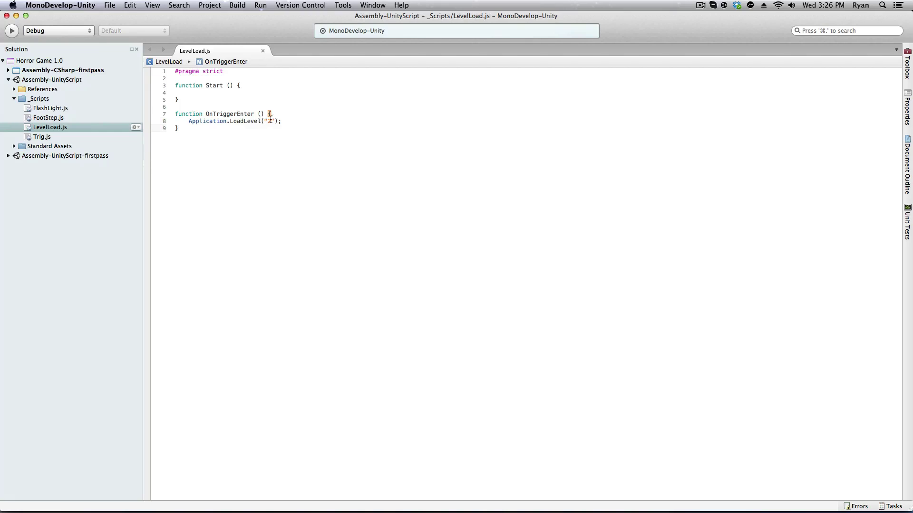
{"action": "key", "text": "BackSpace"}
{"action": "type", "text": "1"}
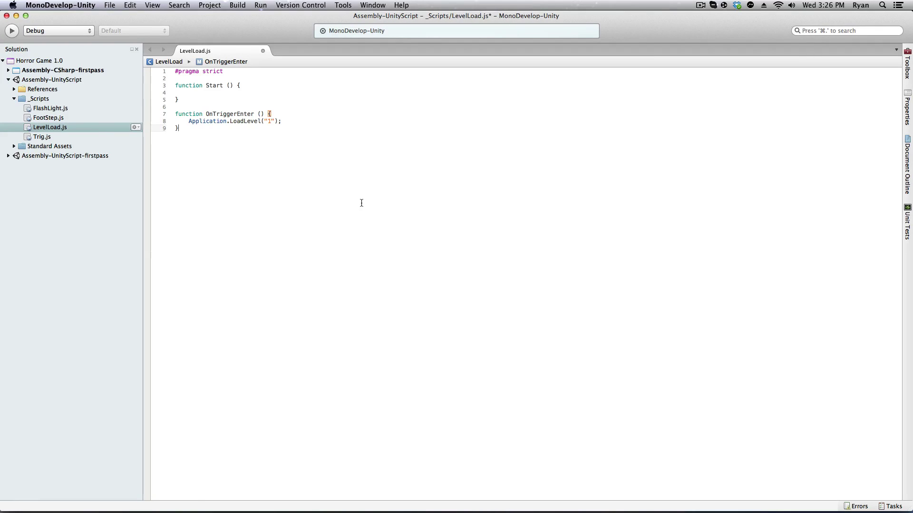
{"action": "key", "text": "super+s"}
{"action": "left_click", "coordinate": [16, 16]}
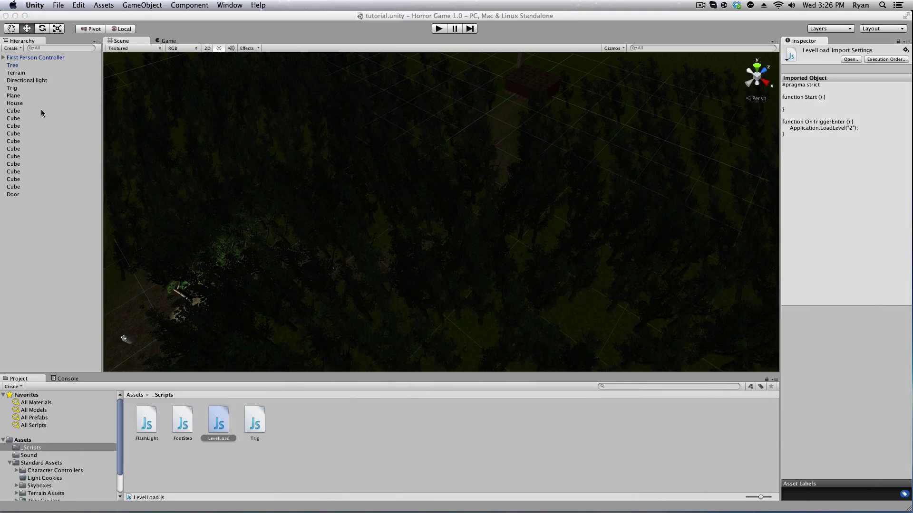
Play-test the tutorial scene by walking along the forest path up to the house
{"action": "left_click", "coordinate": [438, 31]}
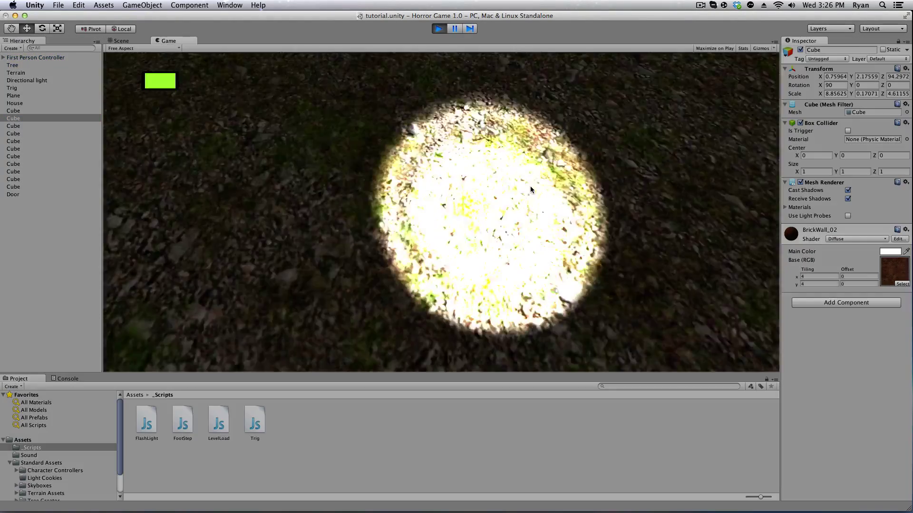
{"action": "key", "text": "w"}
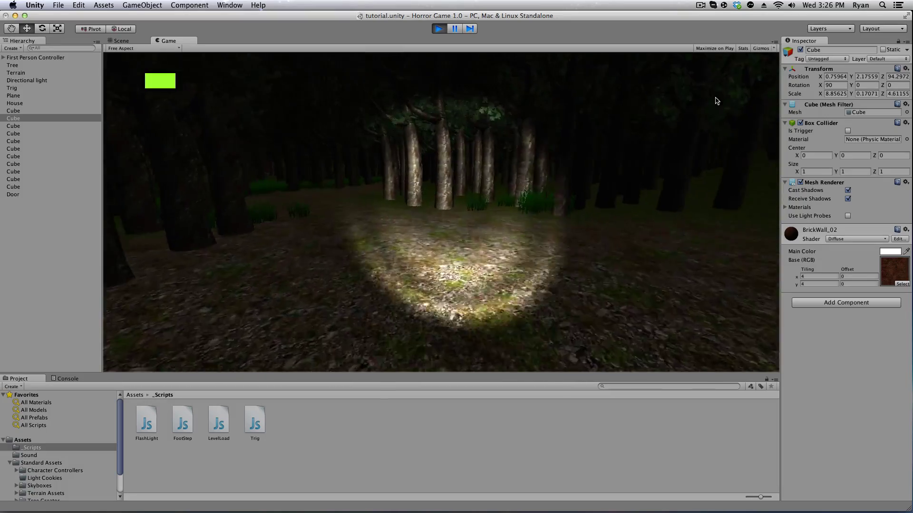
{"action": "key", "text": "w"}
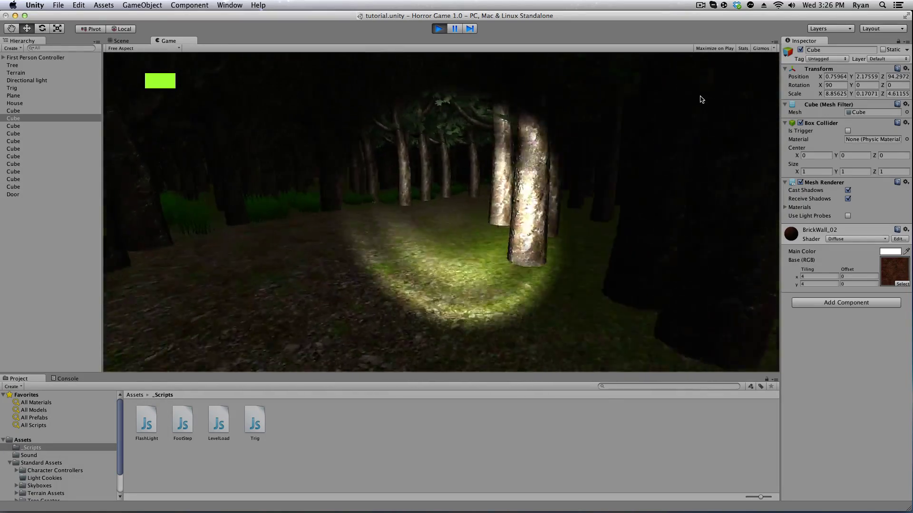
{"action": "key", "text": "w"}
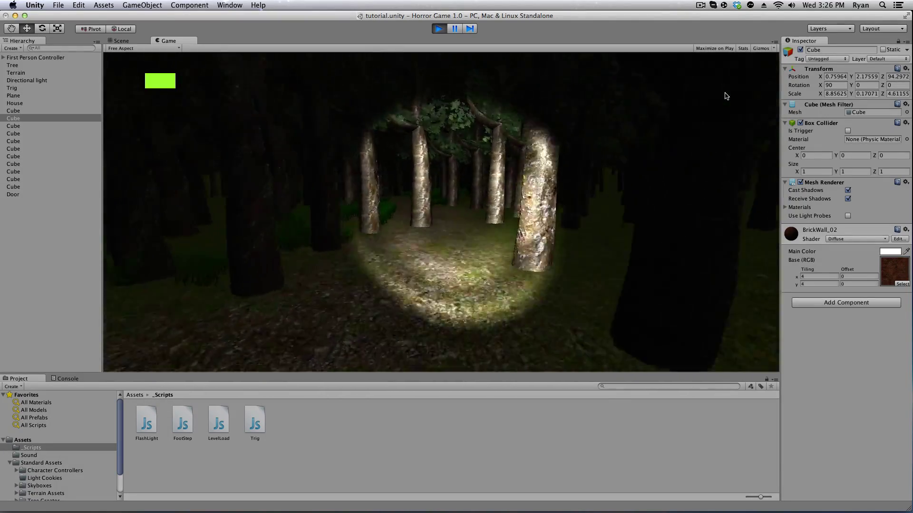
{"action": "key", "text": "w"}
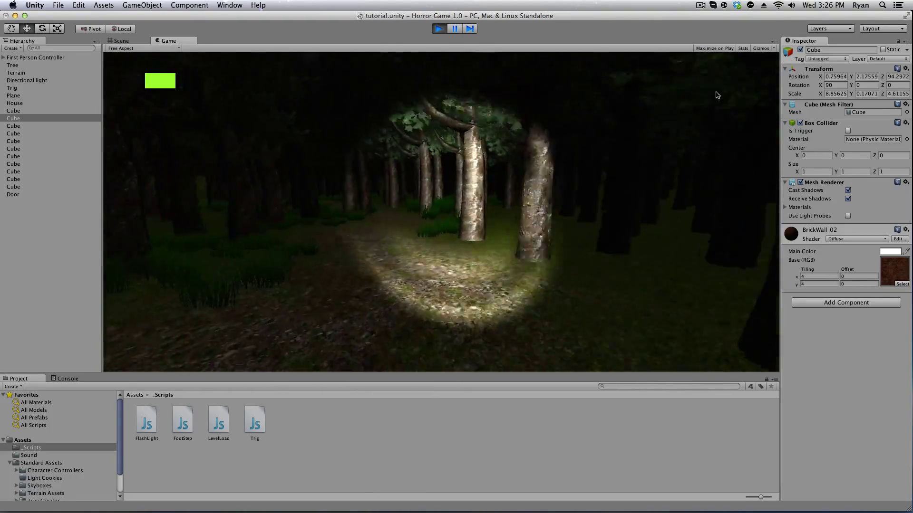
{"action": "key", "text": "w"}
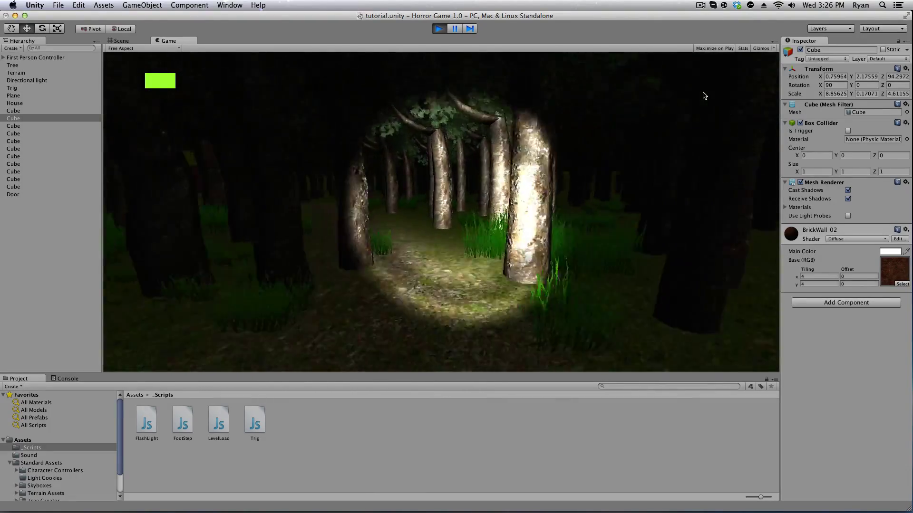
{"action": "key", "text": "w"}
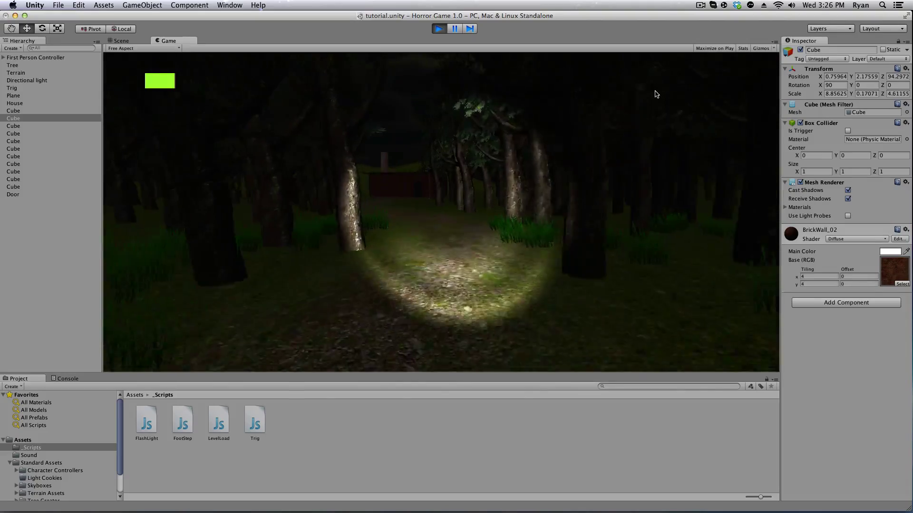
{"action": "key", "text": "w"}
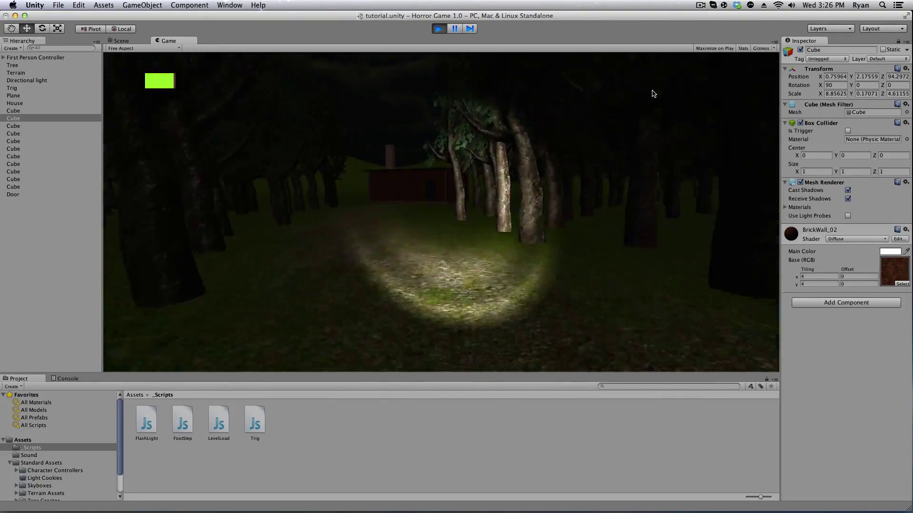
{"action": "key", "text": "w"}
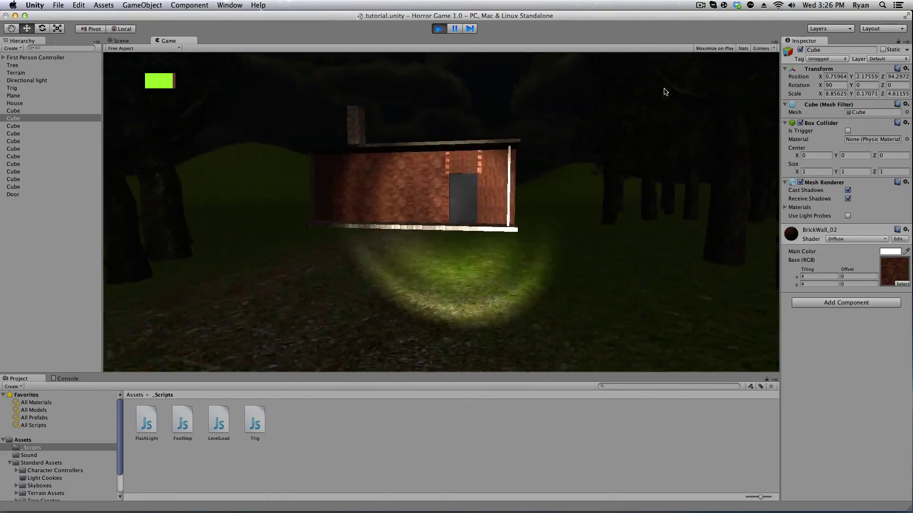
{"action": "key", "text": "w"}
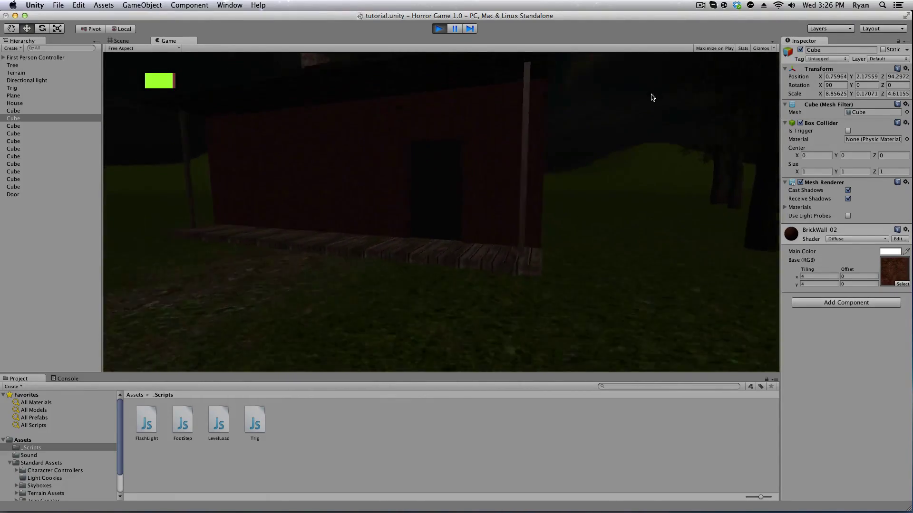
Walk through the house's doorway and back out to test whether the door loads the next level
{"action": "key", "text": "w"}
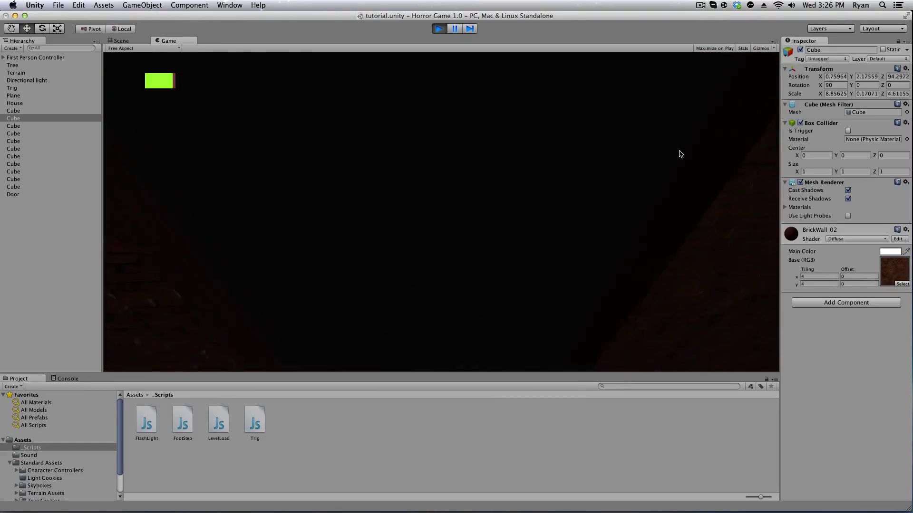
{"action": "key", "text": "w"}
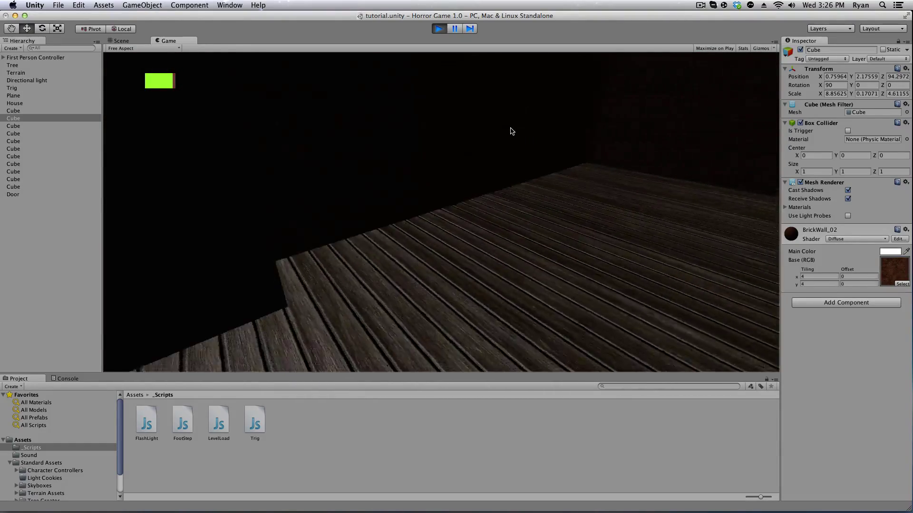
{"action": "key", "text": "w"}
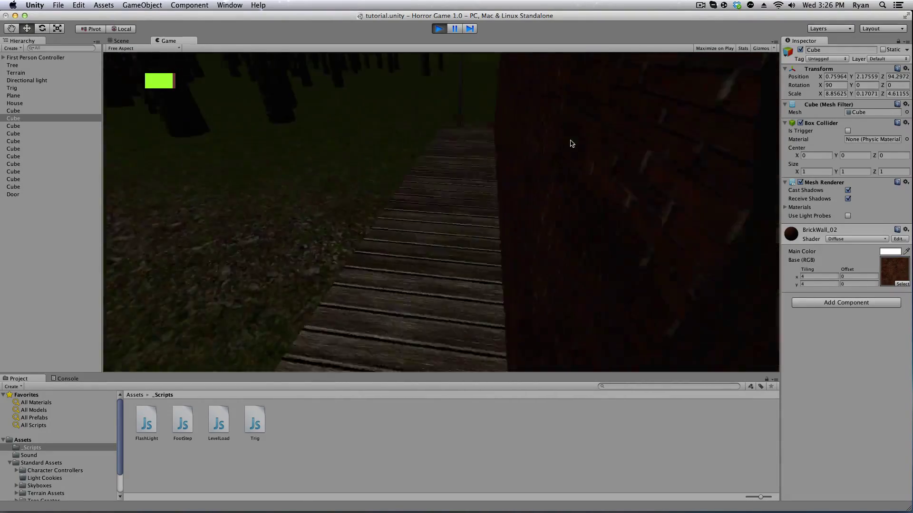
{"action": "key", "text": "s"}
{"action": "key", "text": "w"}
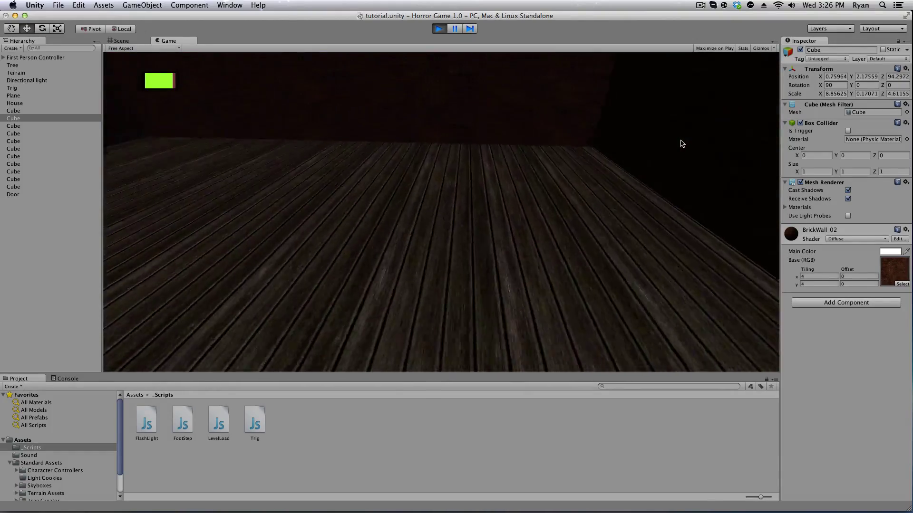
{"action": "key", "text": "w"}
{"action": "key", "text": "s"}
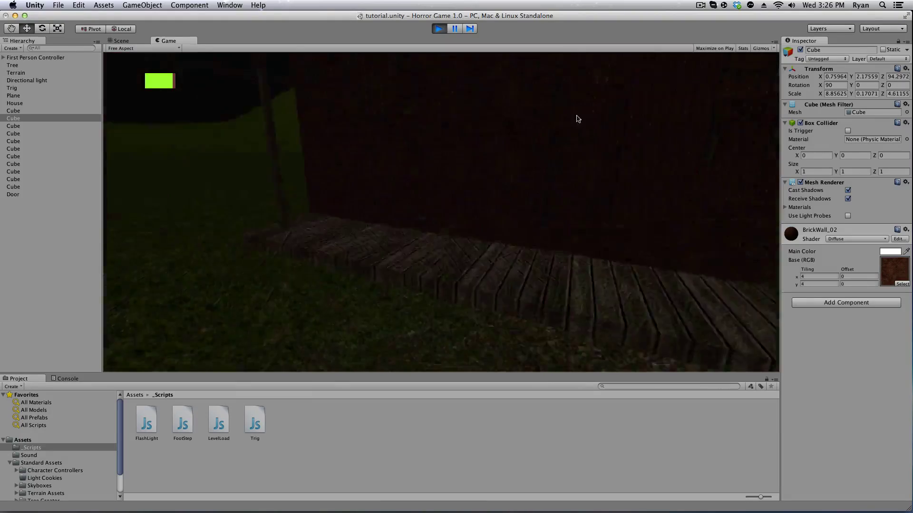
{"action": "key", "text": "s"}
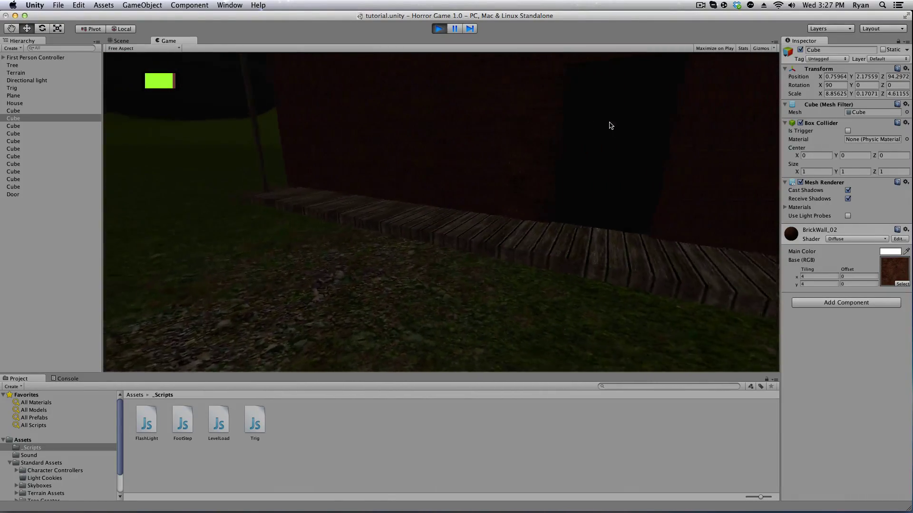
Pause the game and locate the house's front door in the scene view
{"action": "left_click", "coordinate": [455, 30]}
{"action": "key", "text": "super+1"}
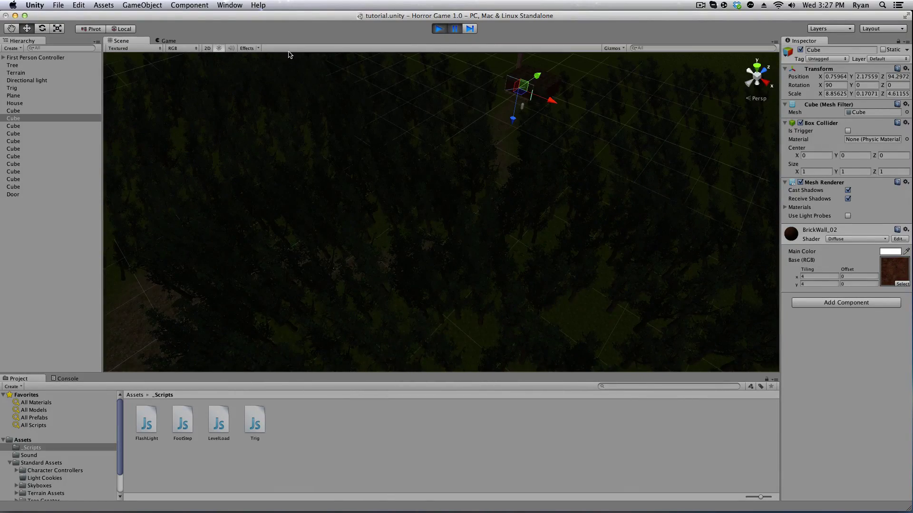
{"action": "left_click", "coordinate": [169, 41]}
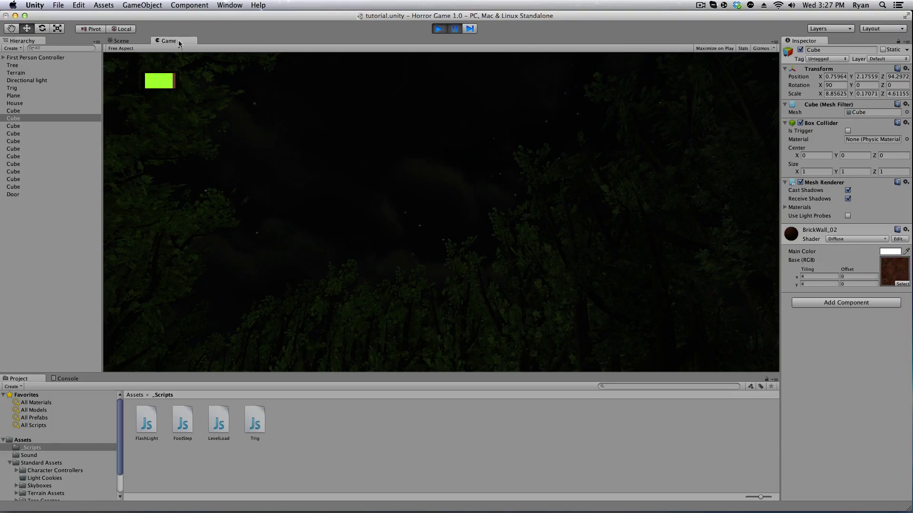
{"action": "left_click", "coordinate": [126, 42]}
{"action": "scroll", "coordinate": [527, 127], "scroll_direction": "up", "scroll_amount": 3}
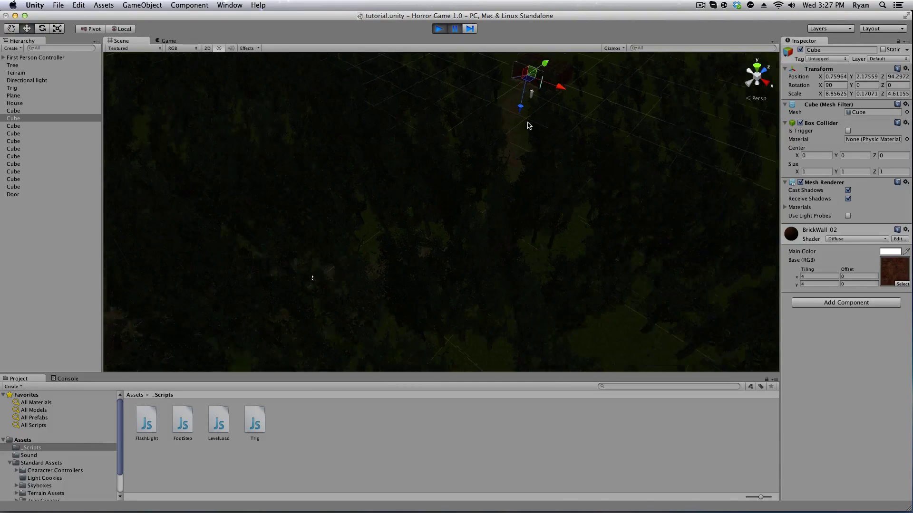
{"action": "middle_click_drag", "start_coordinate": [528, 126], "coordinate": [387, 288]}
{"action": "scroll", "coordinate": [454, 232], "scroll_direction": "up", "scroll_amount": 5}
{"action": "left_click_drag", "start_coordinate": [454, 233], "coordinate": [502, 162], "text": "alt"}
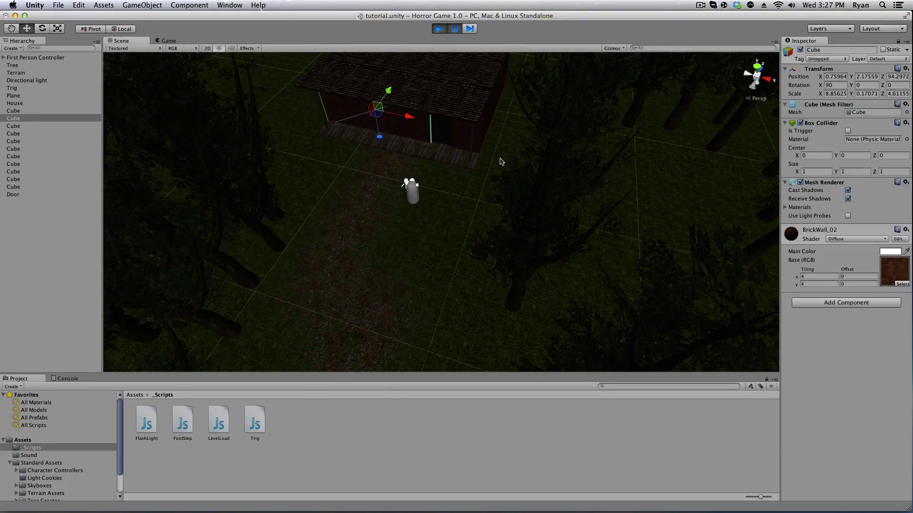
Add a Box Collider with Is Trigger enabled to the house's door while the game is paused
{"action": "left_click", "coordinate": [443, 135]}
{"action": "key", "text": "f"}
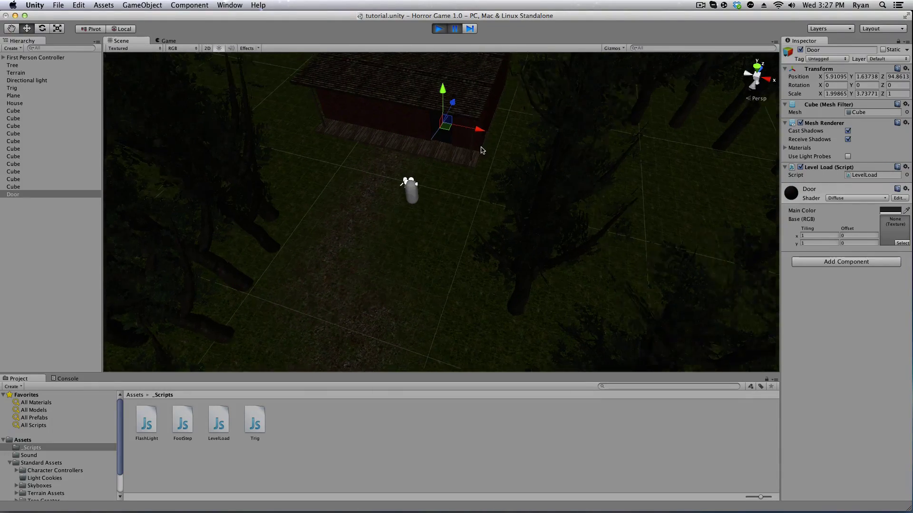
{"action": "scroll", "coordinate": [416, 231], "scroll_direction": "up", "scroll_amount": 5}
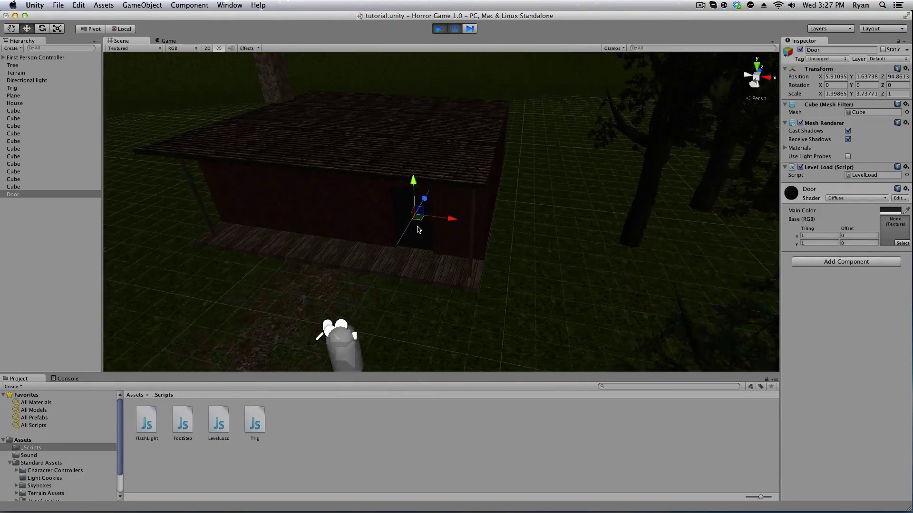
{"action": "left_click_drag", "start_coordinate": [419, 229], "coordinate": [436, 212], "text": "alt"}
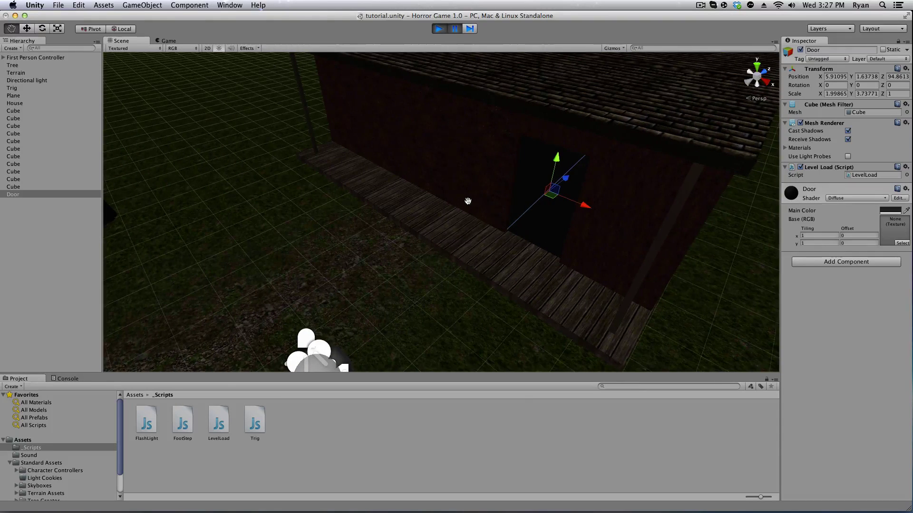
{"action": "left_click", "coordinate": [819, 263]}
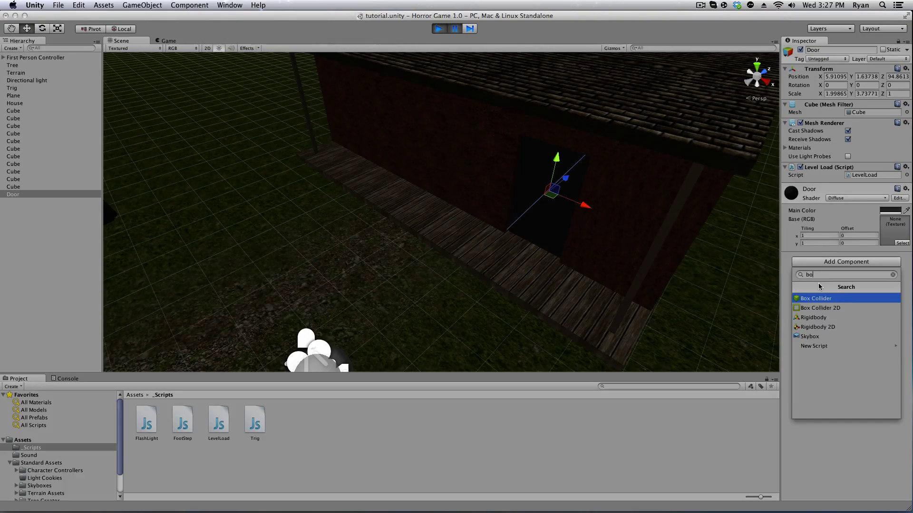
{"action": "key", "text": "Return"}
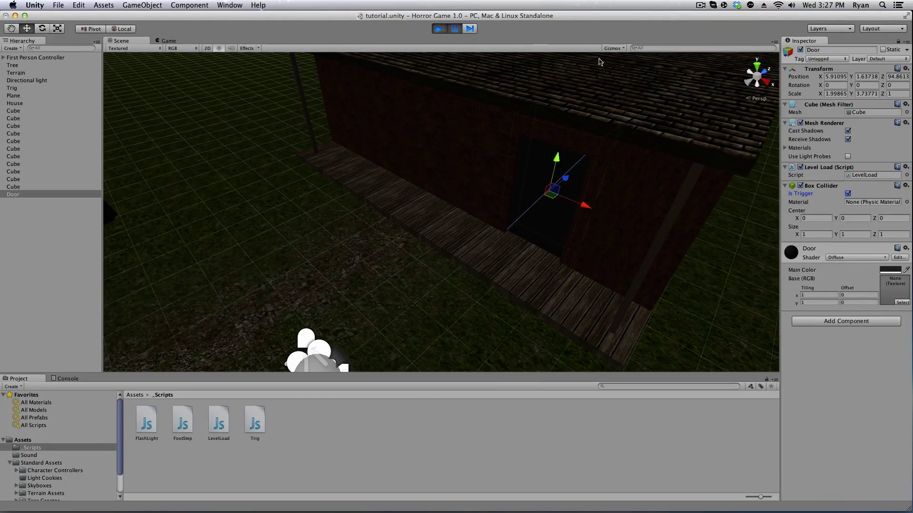
Resume the game, walk into the door to test its trigger, and stop play mode
{"action": "left_click", "coordinate": [439, 29]}
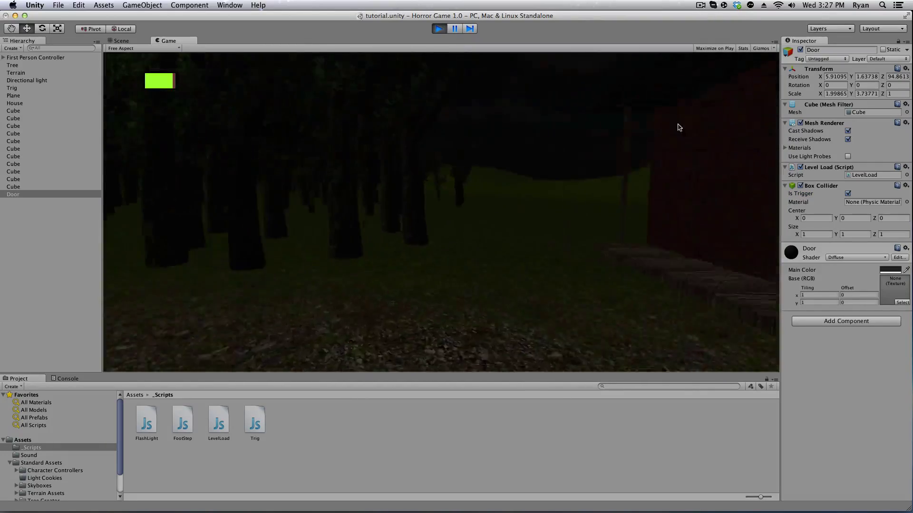
{"action": "key", "text": "w"}
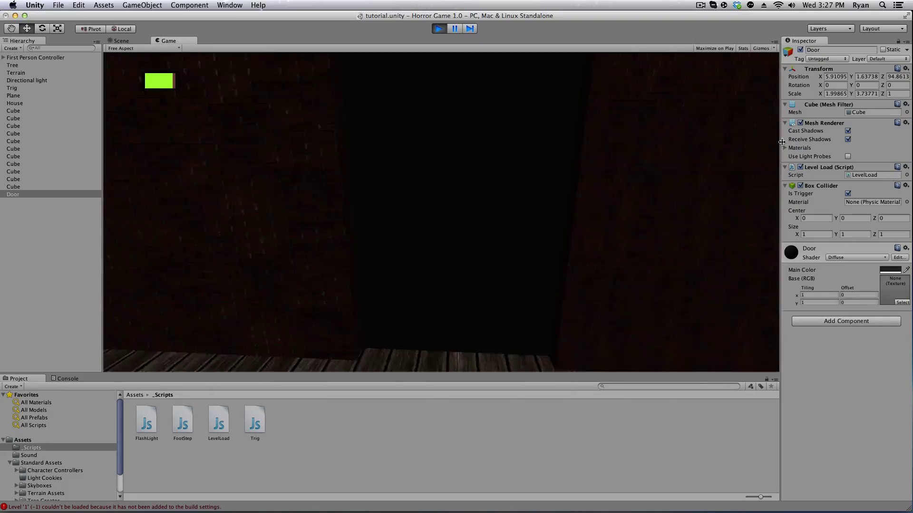
{"action": "key", "text": "w"}
{"action": "left_click", "coordinate": [438, 30]}
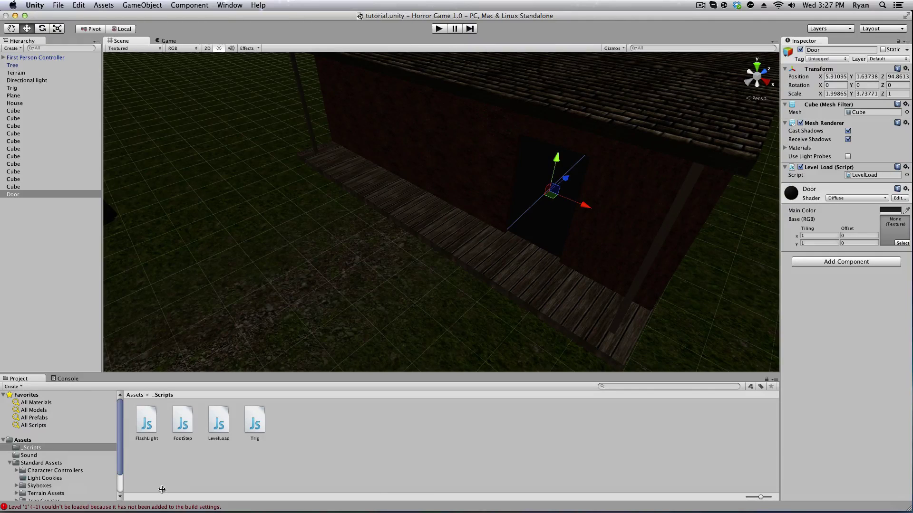
Read the level-loading error in the console, clear it, and return to the project's scripts
{"action": "left_click", "coordinate": [153, 507]}
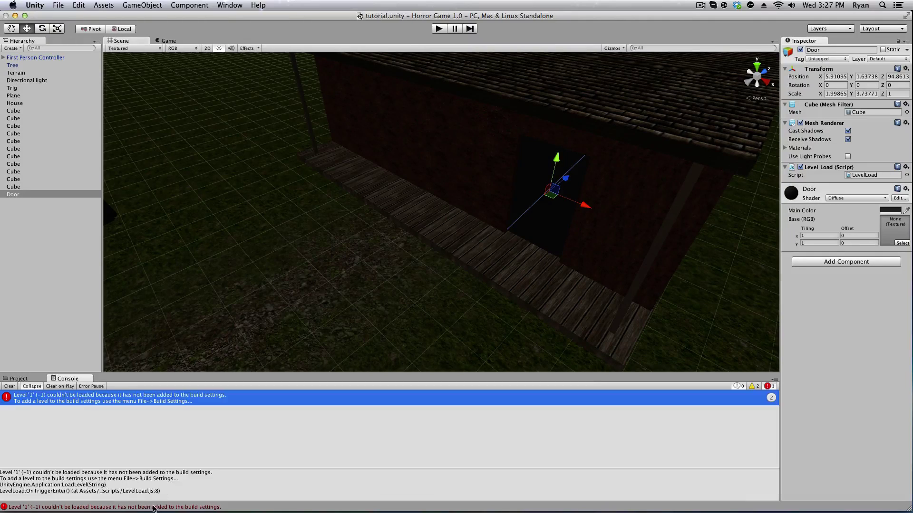
{"action": "left_click", "coordinate": [10, 386]}
{"action": "left_click", "coordinate": [19, 379]}
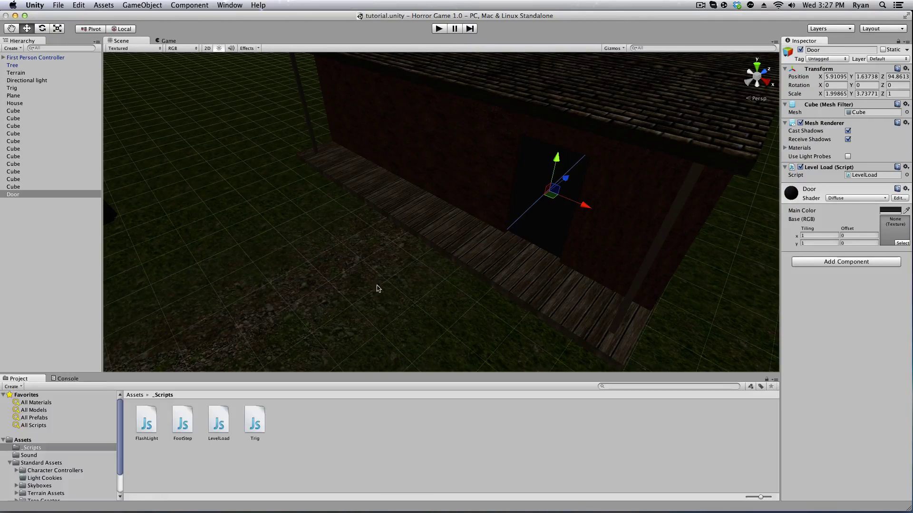
Add a Box Collider to the Door object in edit mode and enable Is Trigger
{"action": "left_click", "coordinate": [823, 261]}
{"action": "left_click", "coordinate": [824, 298]}
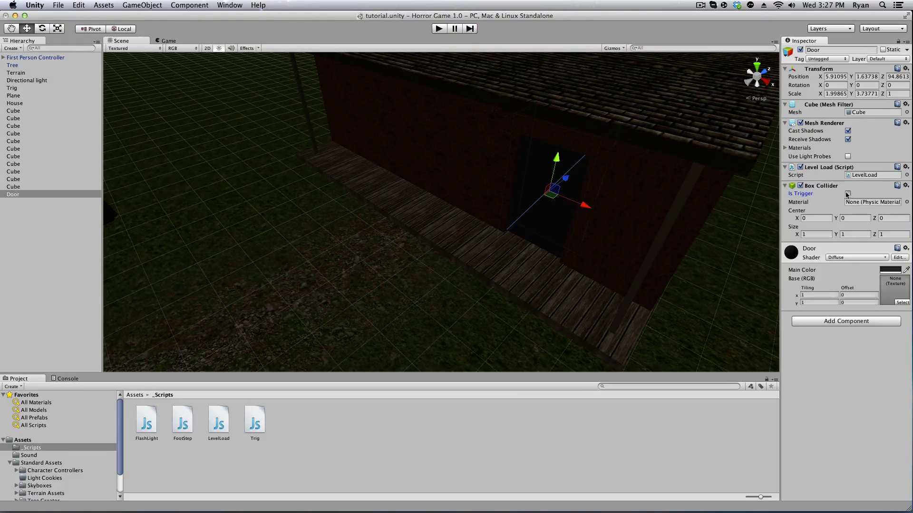
Check the name and index of the 2.unity scene in the build settings, and close them
{"action": "left_click", "coordinate": [59, 4]}
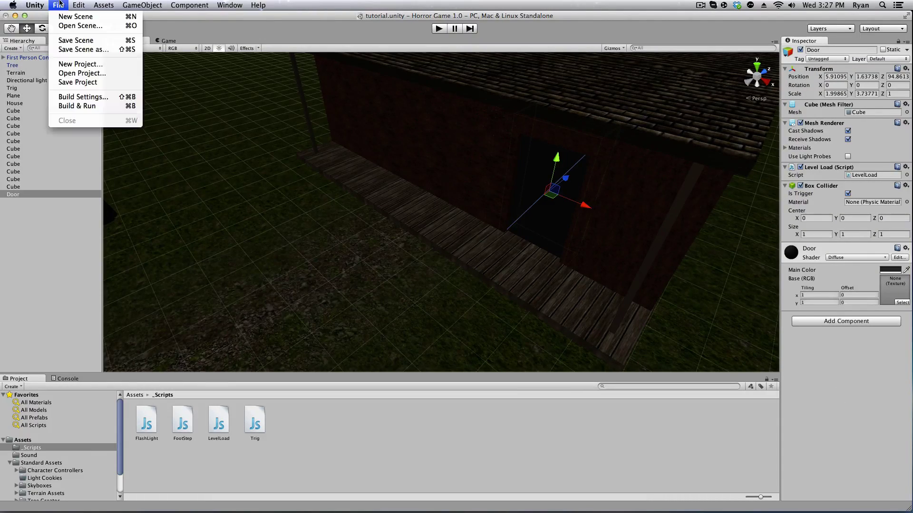
{"action": "left_click", "coordinate": [79, 97]}
{"action": "left_click", "coordinate": [589, 128]}
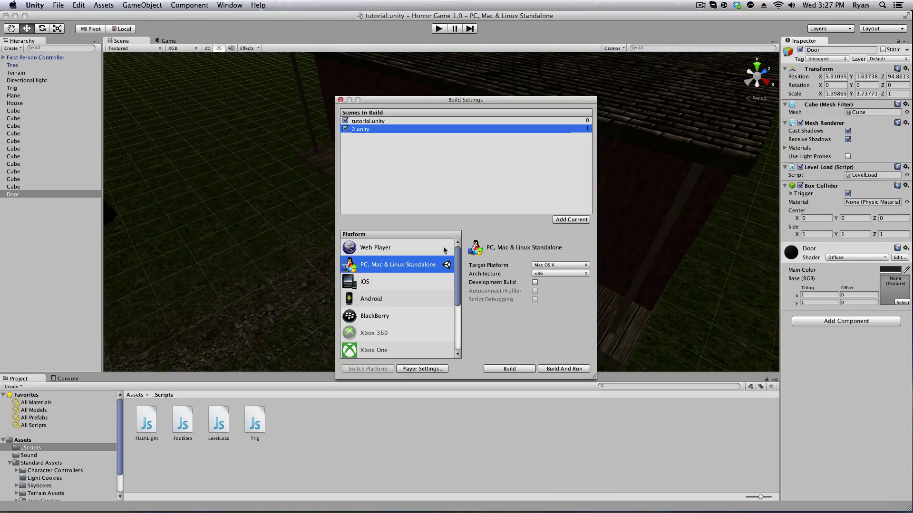
{"action": "left_click", "coordinate": [339, 99]}
Review the LoadLevel call in the LevelLoad script in MonoDevelop, and return to Unity
{"action": "scroll", "coordinate": [336, 280], "scroll_direction": "down", "scroll_amount": 2}
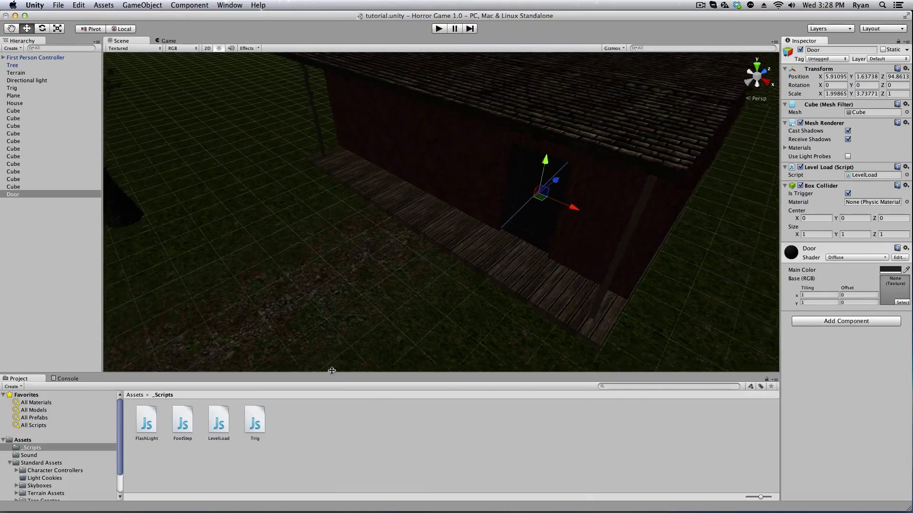
{"action": "double_click", "coordinate": [219, 422]}
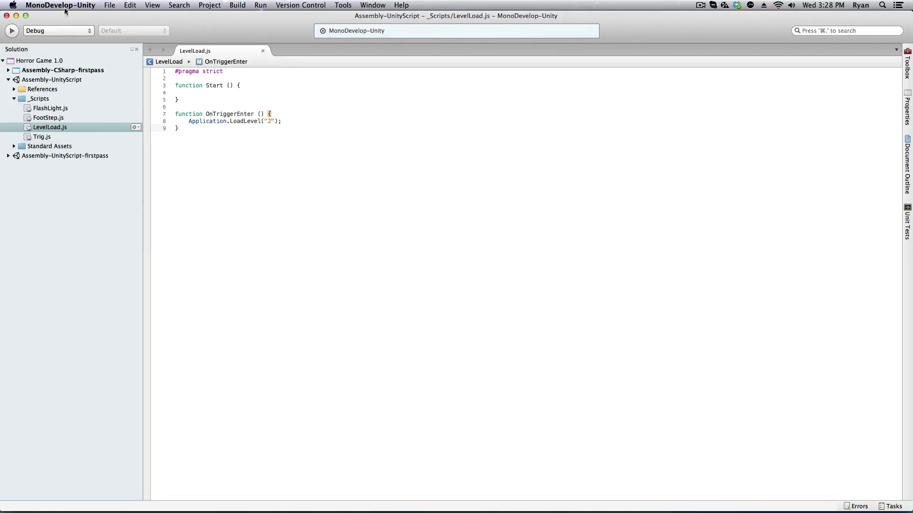
{"action": "left_click", "coordinate": [16, 16]}
{"action": "left_click", "coordinate": [470, 59]}
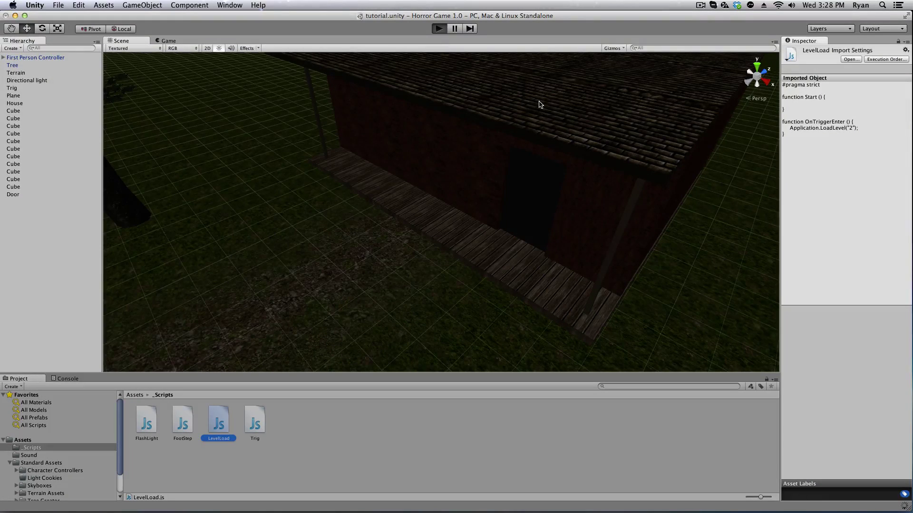
Play-test the game by walking through the forest to the house and into its door
{"action": "left_click", "coordinate": [438, 28]}
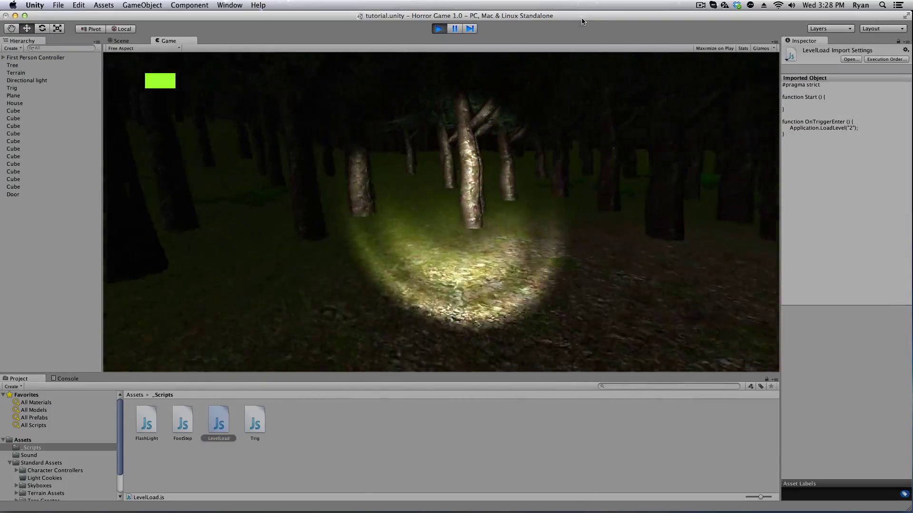
{"action": "key", "text": "w"}
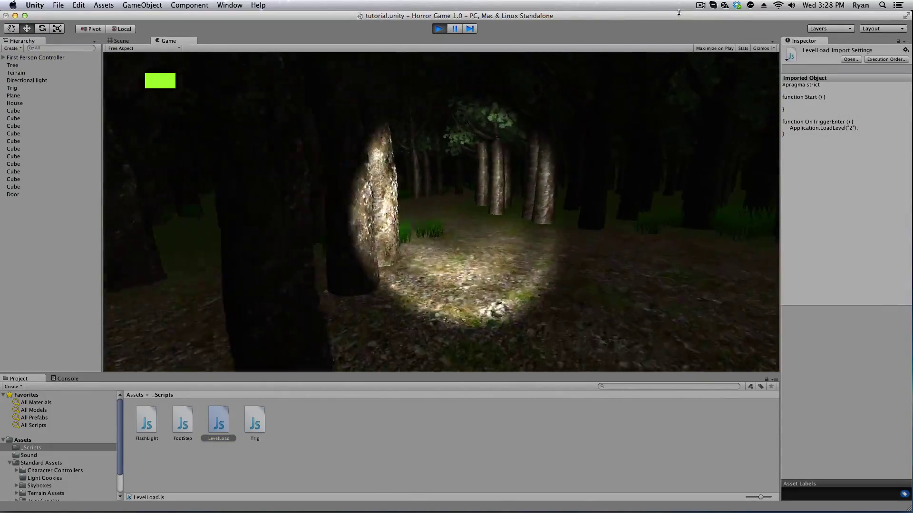
{"action": "key", "text": "w"}
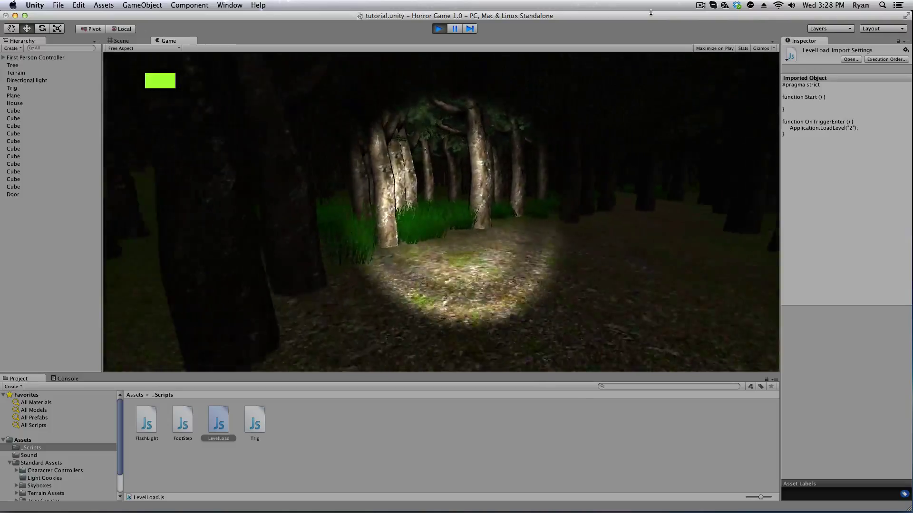
{"action": "key", "text": "w"}
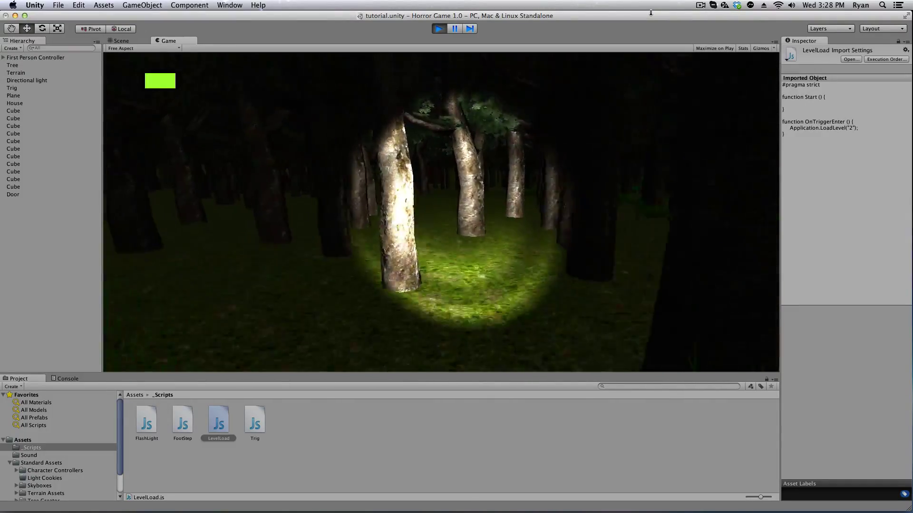
{"action": "key", "text": "w"}
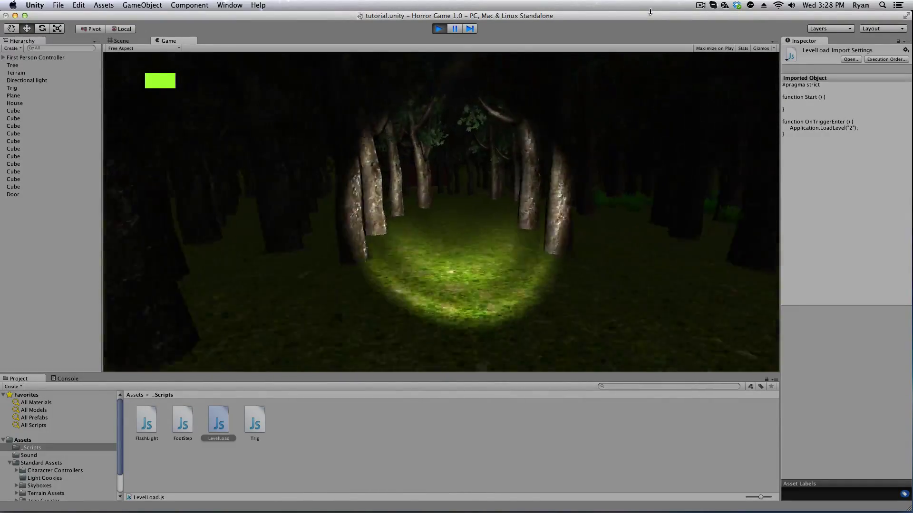
{"action": "key", "text": "w"}
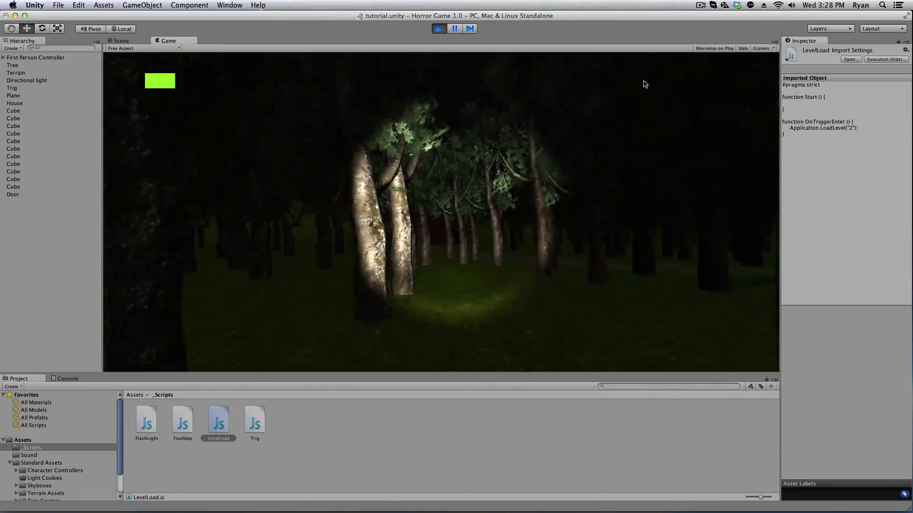
{"action": "key", "text": "w"}
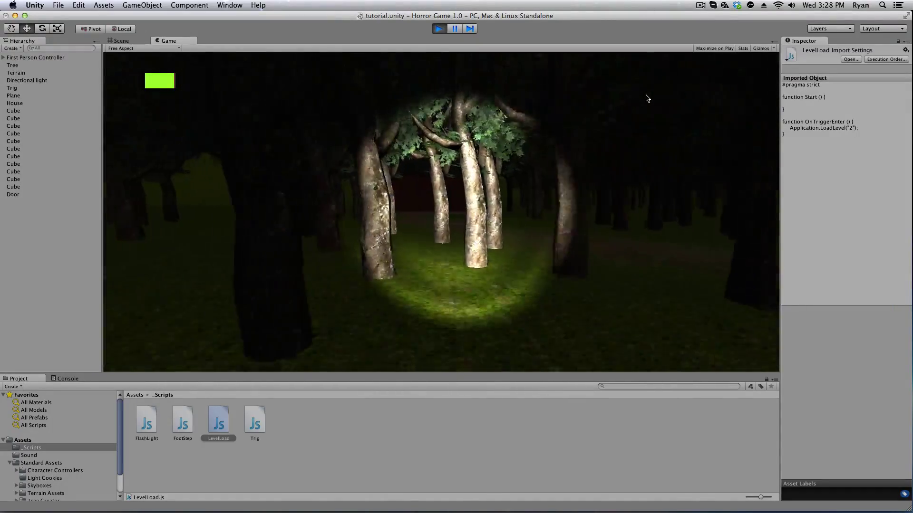
{"action": "key", "text": "w"}
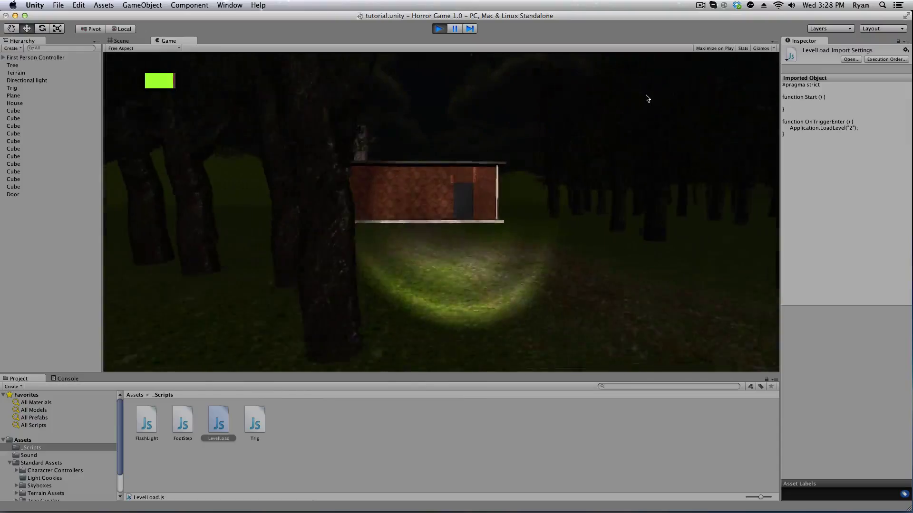
{"action": "key", "text": "w"}
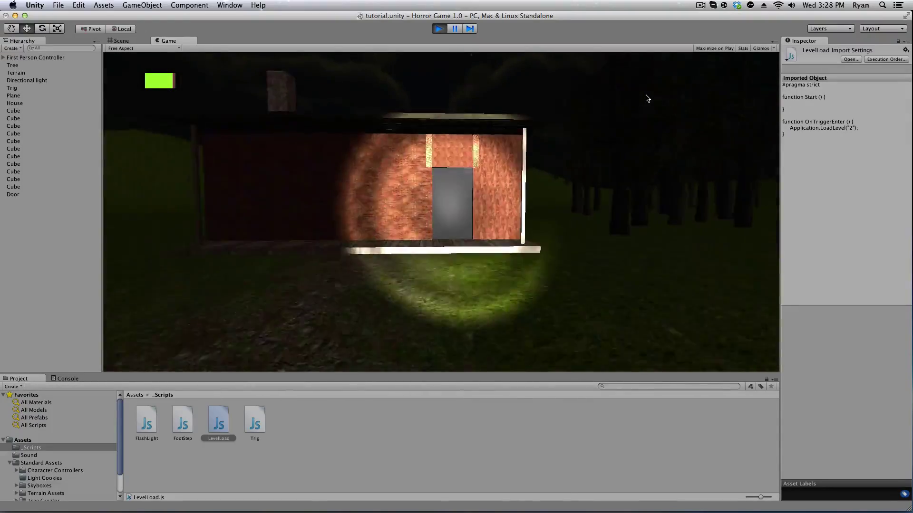
{"action": "key", "text": "w"}
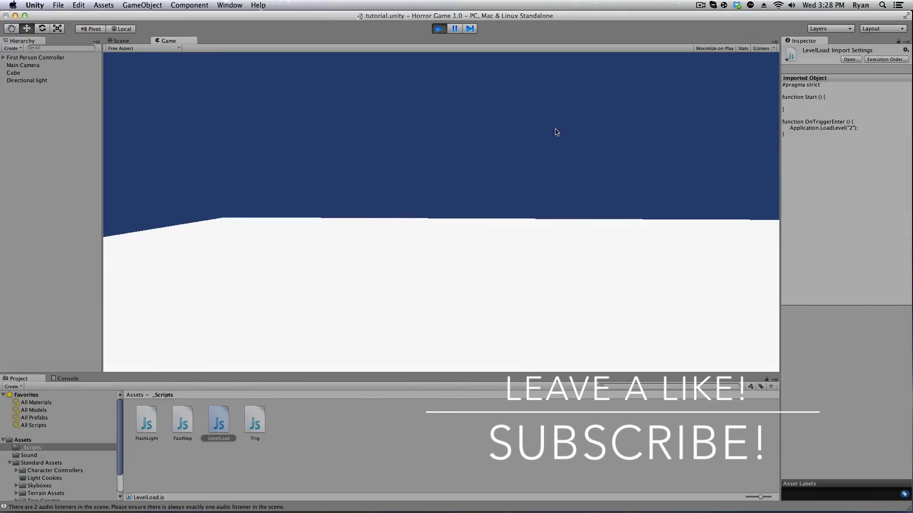
Walk around the second scene's platform in play mode to test player movement there
{"action": "key", "text": "w"}
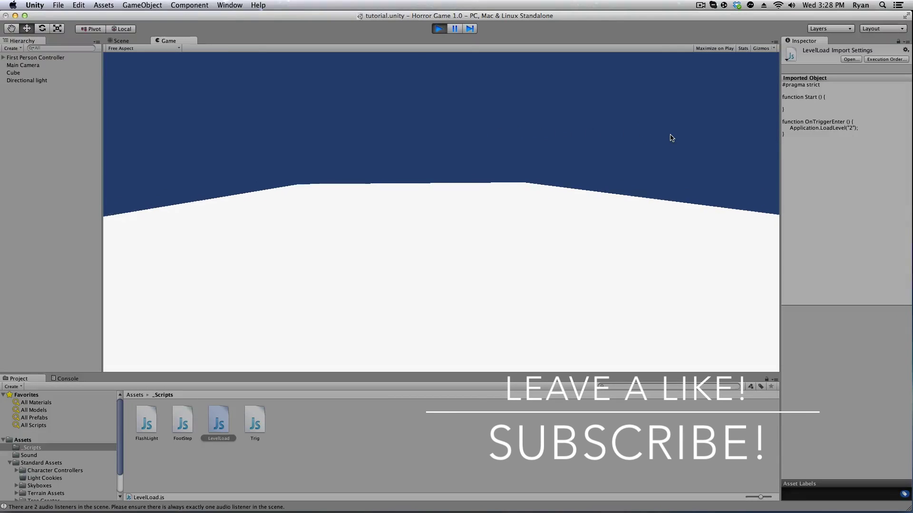
{"action": "key", "text": "w"}
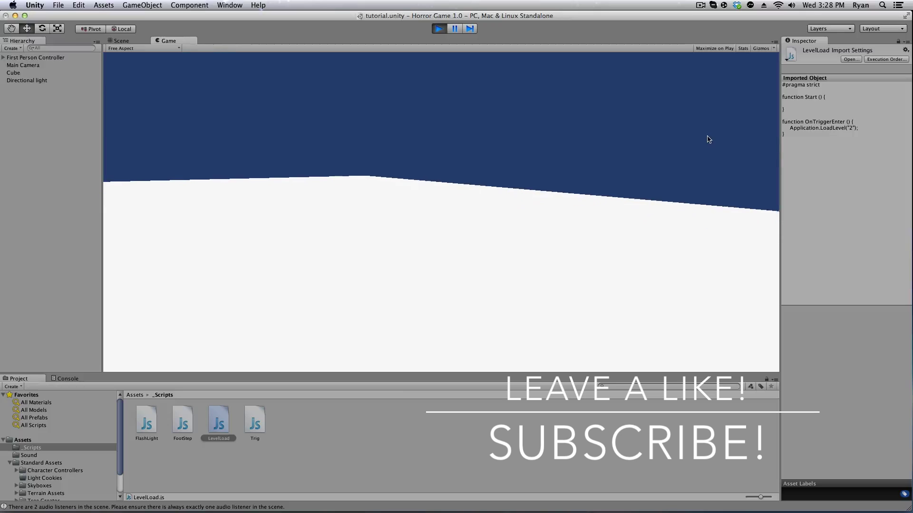
{"action": "key", "text": "w"}
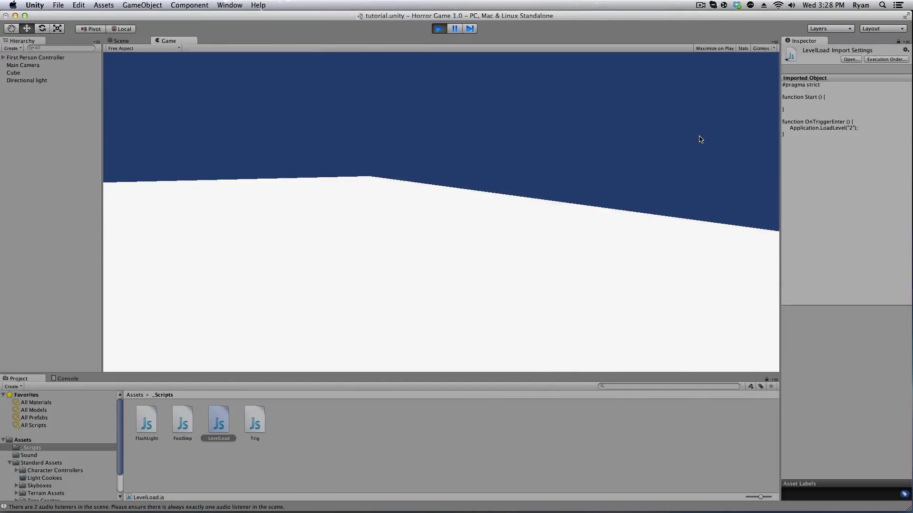
{"action": "key", "text": "w"}
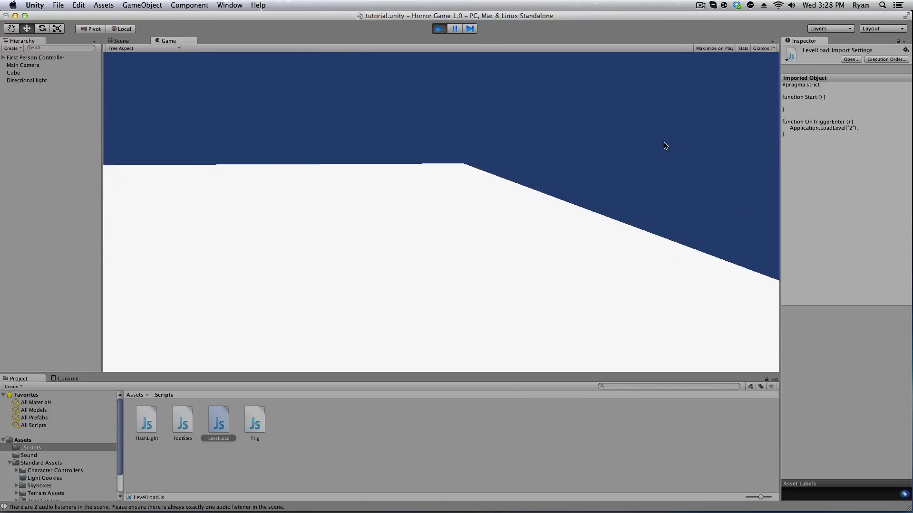
{"action": "key", "text": "d"}
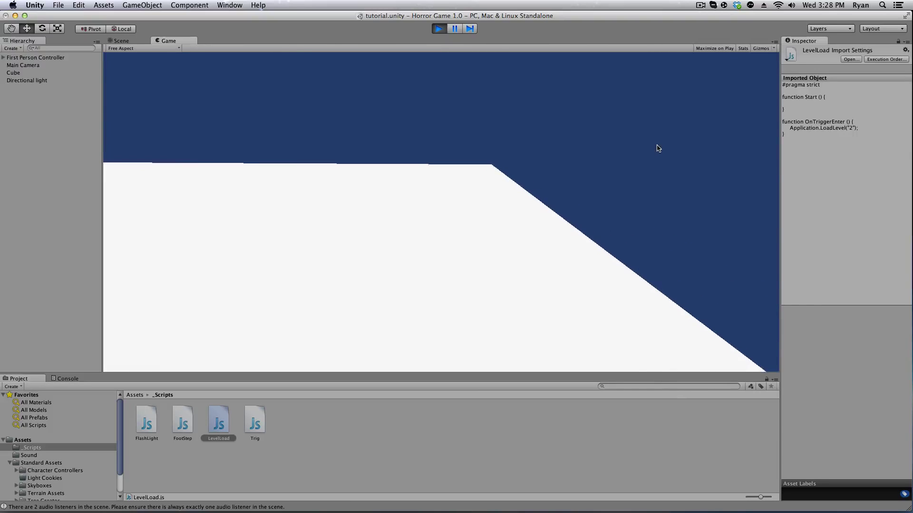
{"action": "key", "text": "w"}
{"action": "key", "text": "d"}
{"action": "key", "text": "d"}
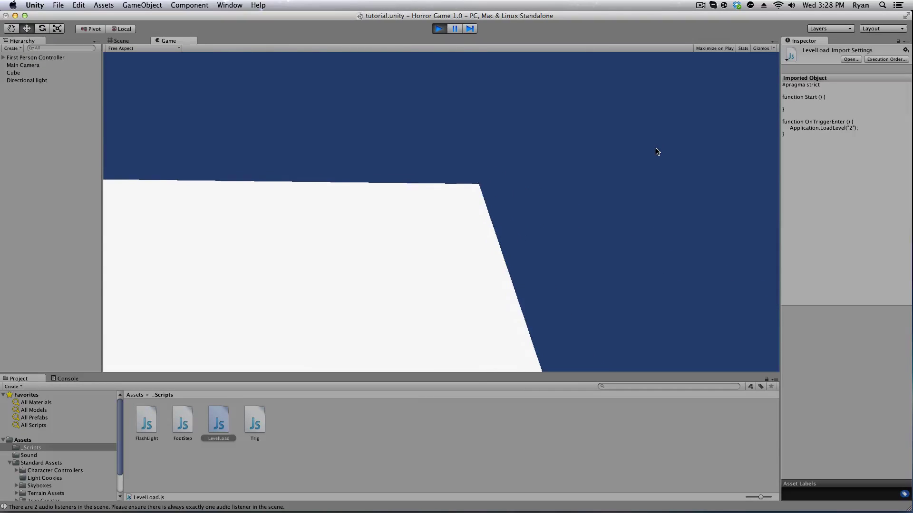
{"action": "key", "text": "d"}
{"action": "key", "text": "w"}
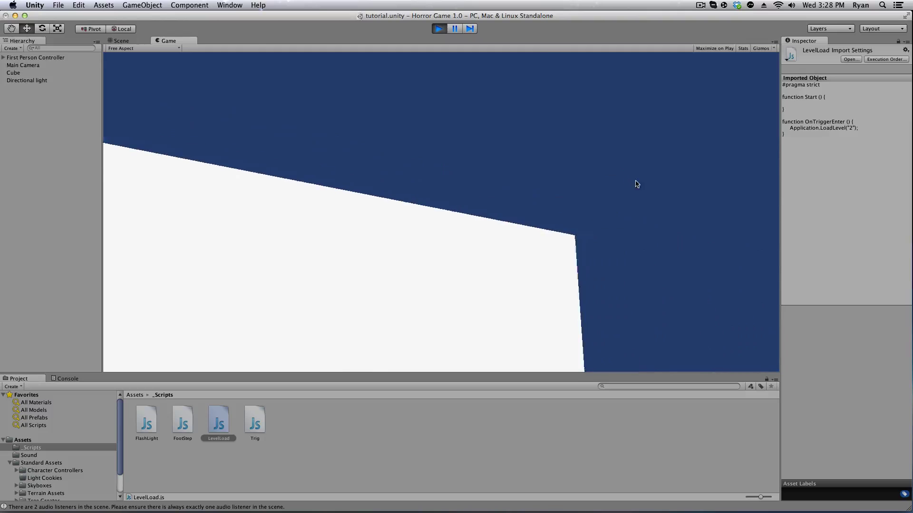
{"action": "key", "text": "w"}
{"action": "key", "text": "d"}
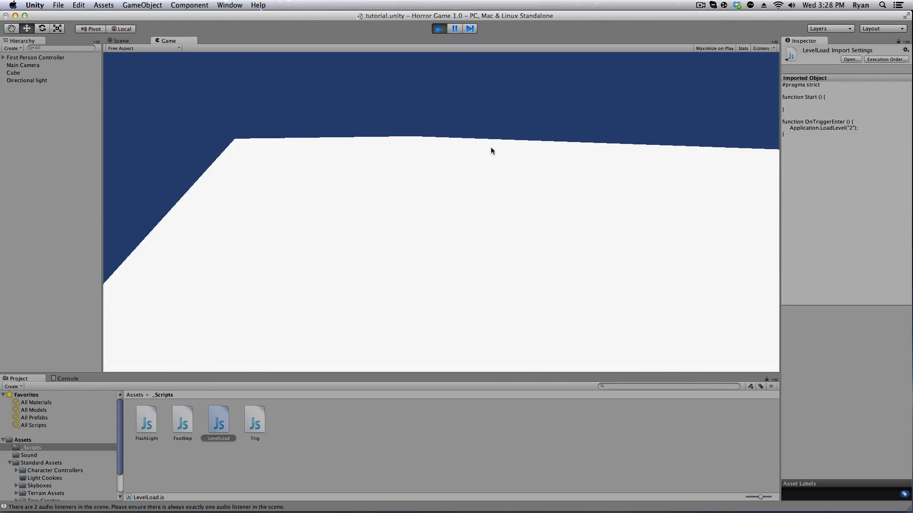